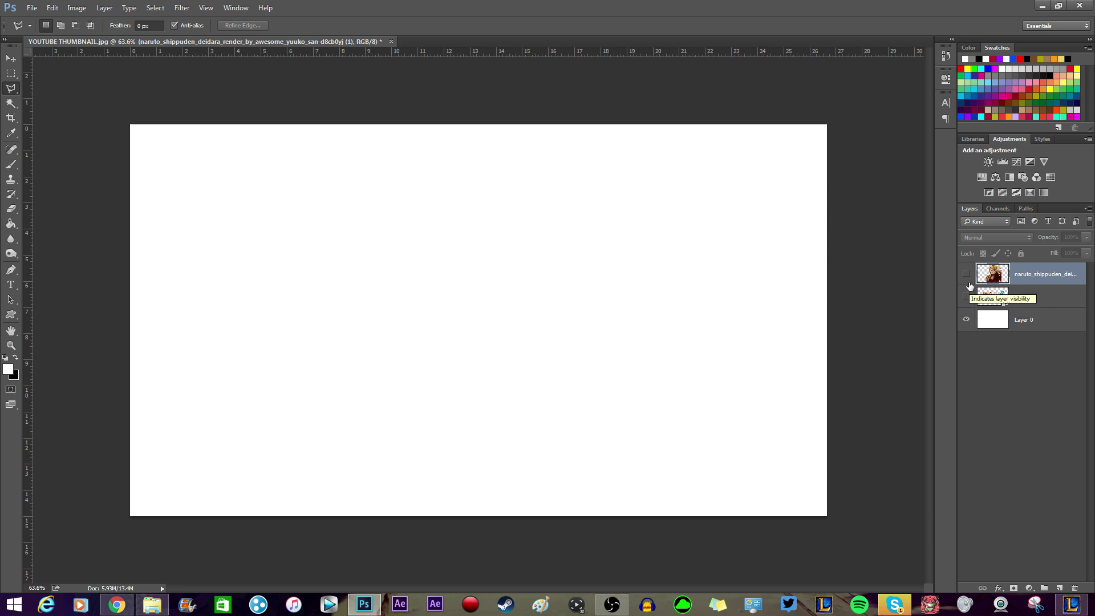
Show the character render layer and hide the white Layer 0 background.
left_click(966, 273)
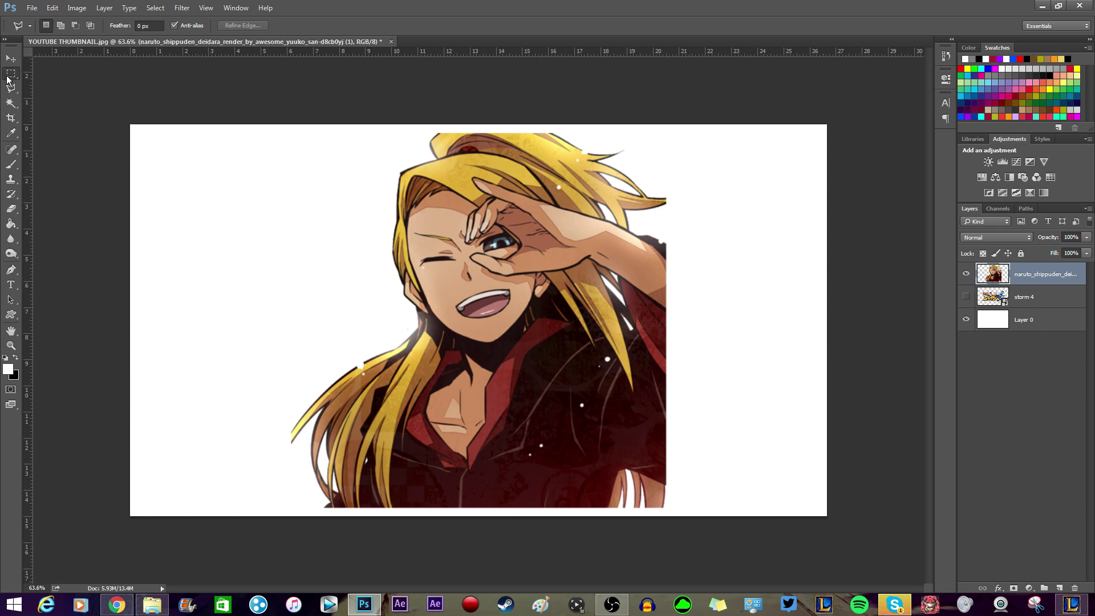
left_click(11, 58)
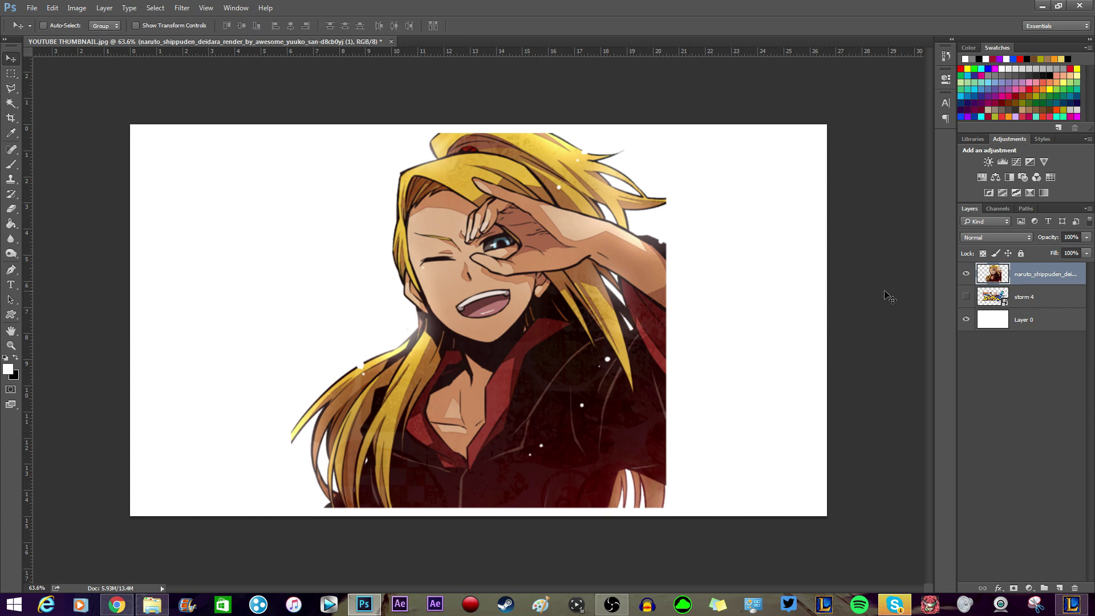
left_click(968, 328)
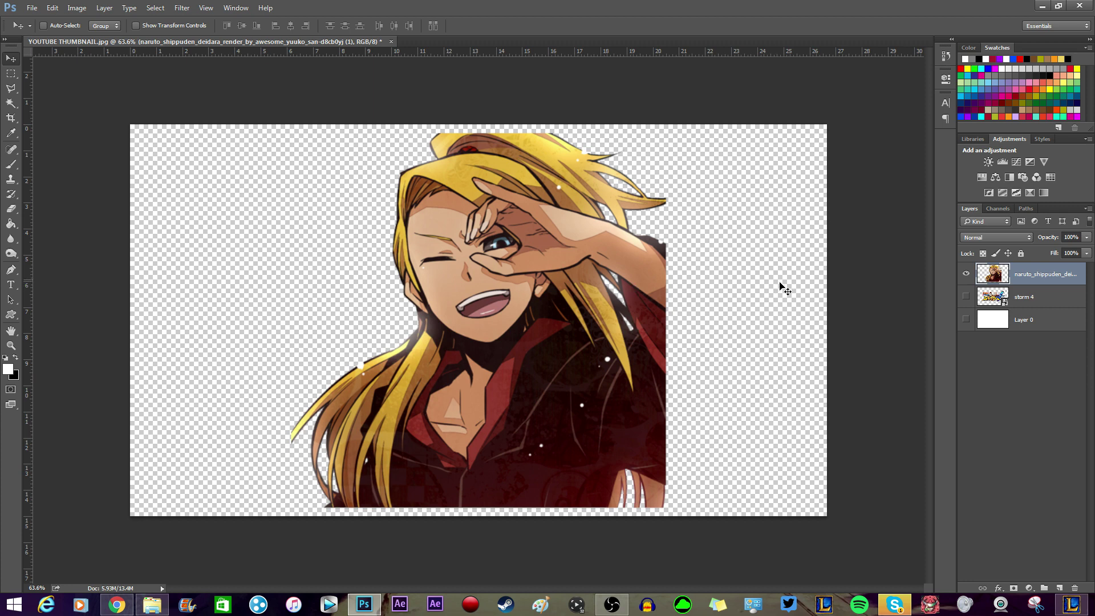
left_click(967, 274)
left_click(967, 273)
Shift the character render slightly to the left on the canvas and show the storm 4 logo layer.
left_click_drag(587, 285, 524, 274)
mouse_move(1030, 275)
left_mouse_down()
mouse_move(1029, 300)
mouse_move(1030, 275)
left_mouse_up()
left_click(966, 296)
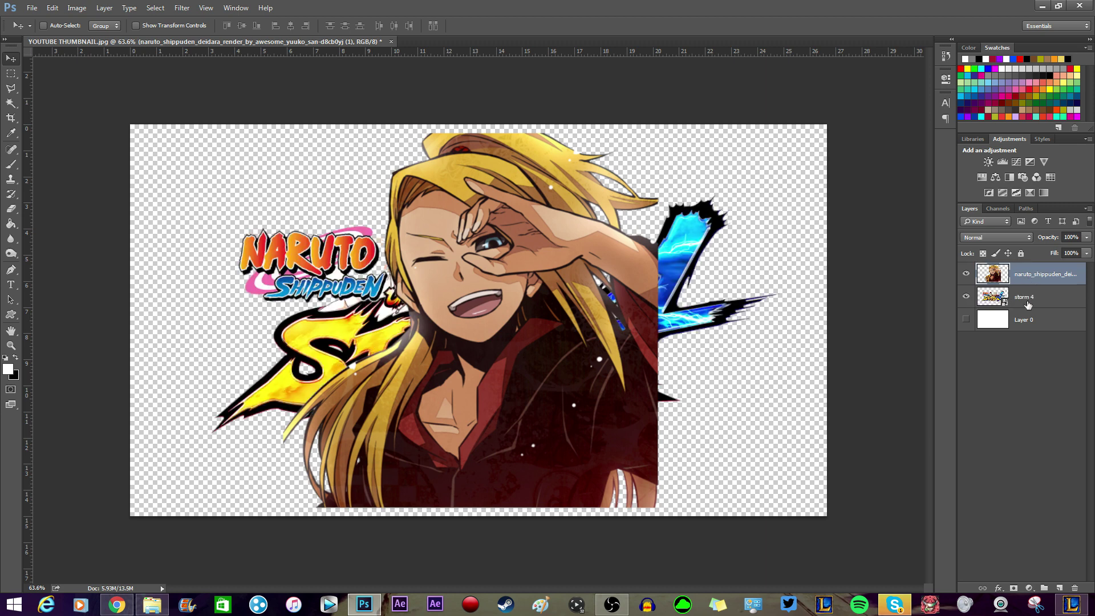
View the storm 4 logo with the render temporarily hidden, and turn the white Layer 0 background back on.
left_click(1024, 300)
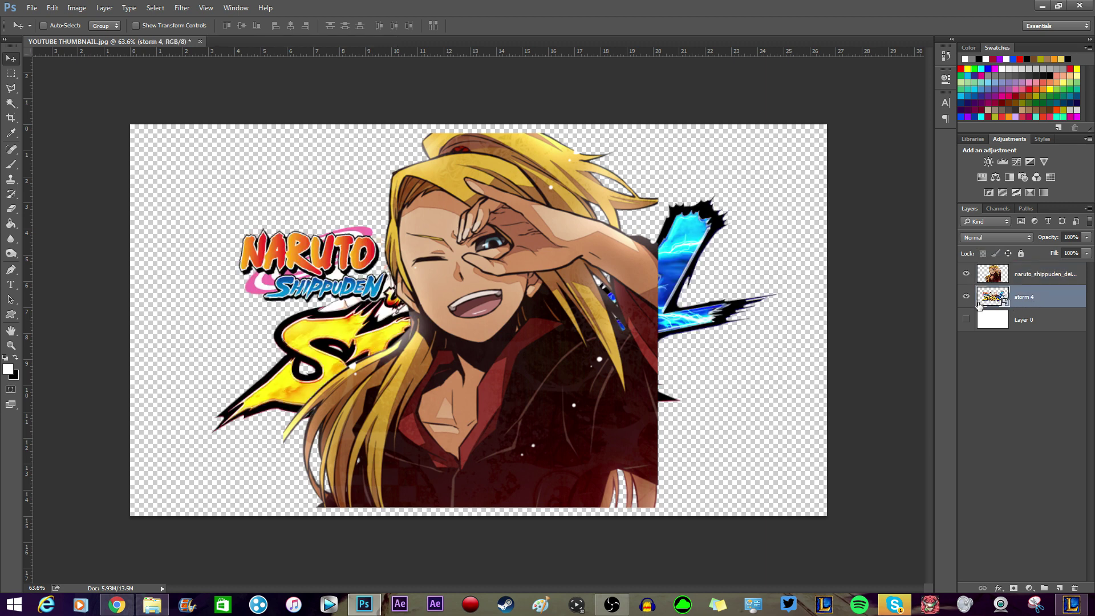
left_click(966, 274)
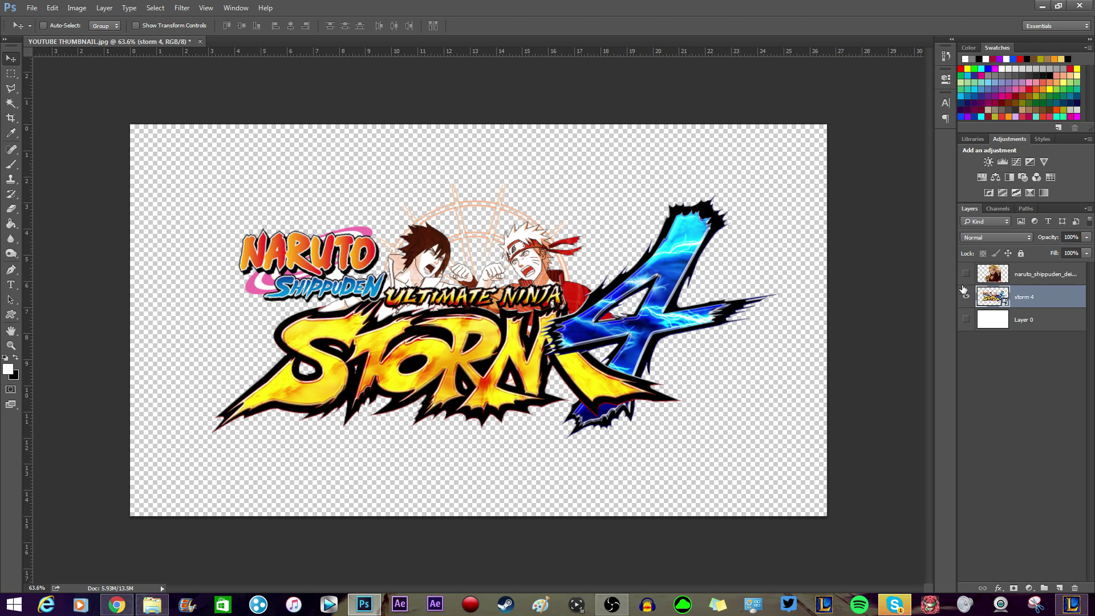
left_click(965, 273)
left_click(1017, 282)
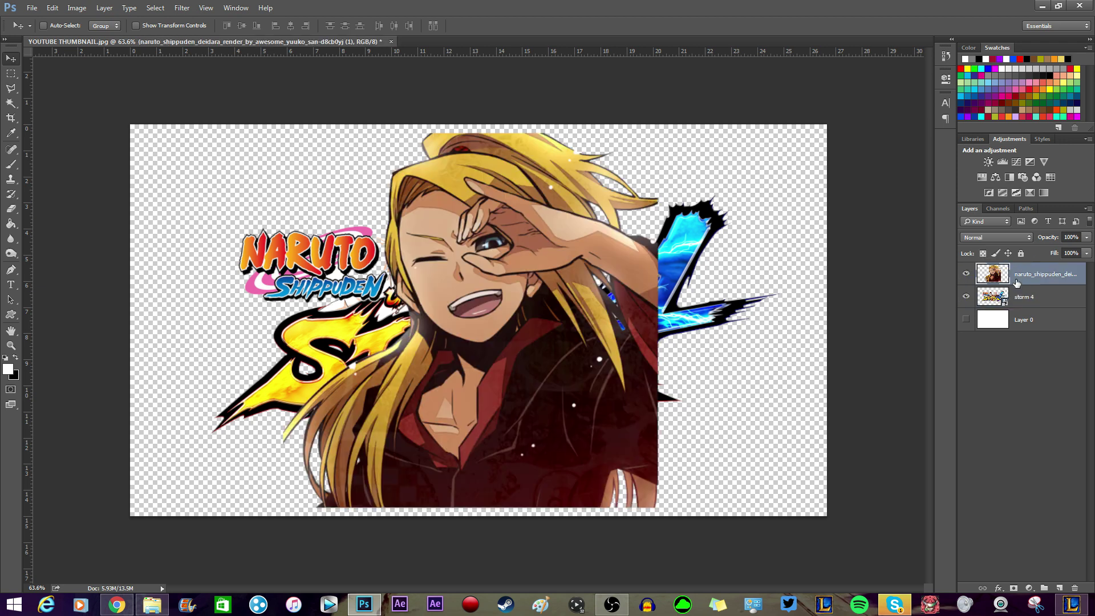
mouse_move(1017, 282)
left_mouse_down()
mouse_move(1022, 302)
mouse_move(1019, 267)
mouse_move(1018, 277)
left_mouse_up()
left_click(966, 321)
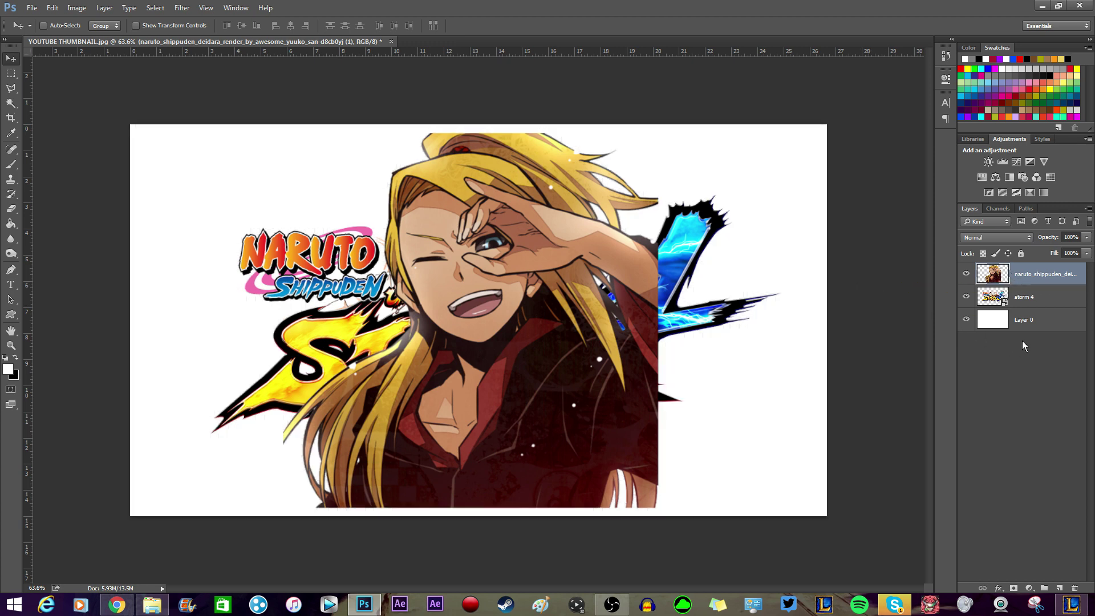
left_click(1020, 322)
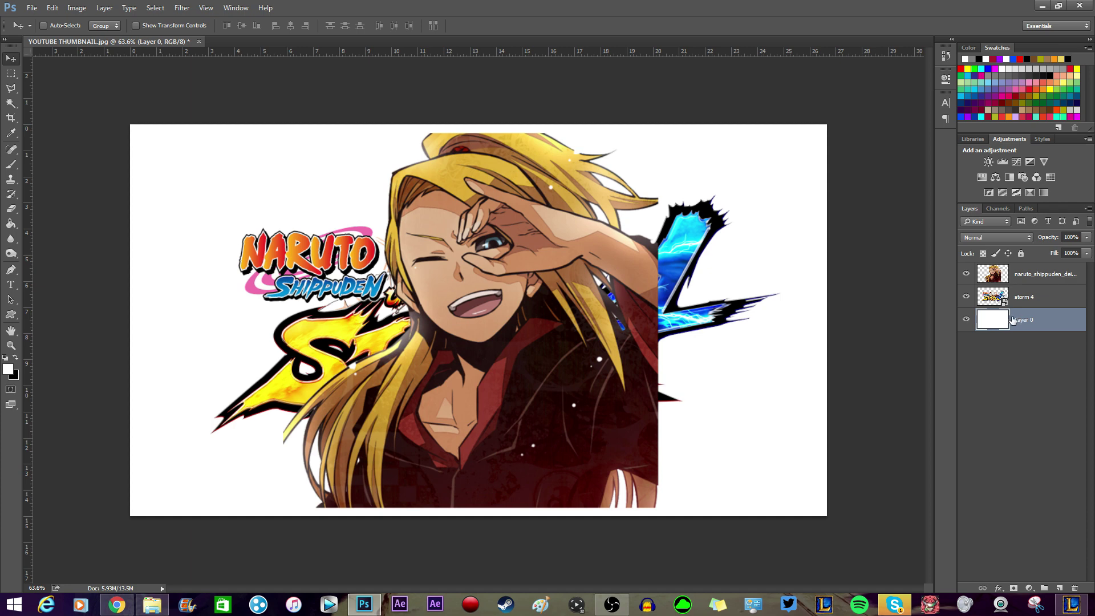
left_click(1008, 279)
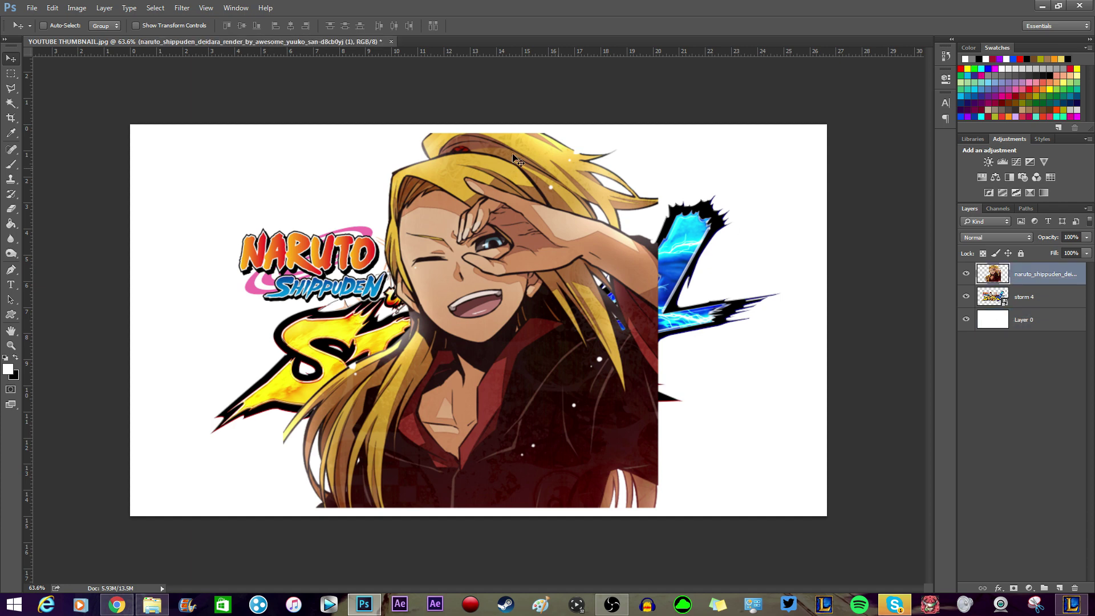
Free-transform the character render: scale it proportionally to about 128%, rotate it about -5°, and place it on the canvas's right half.
left_click(52, 8)
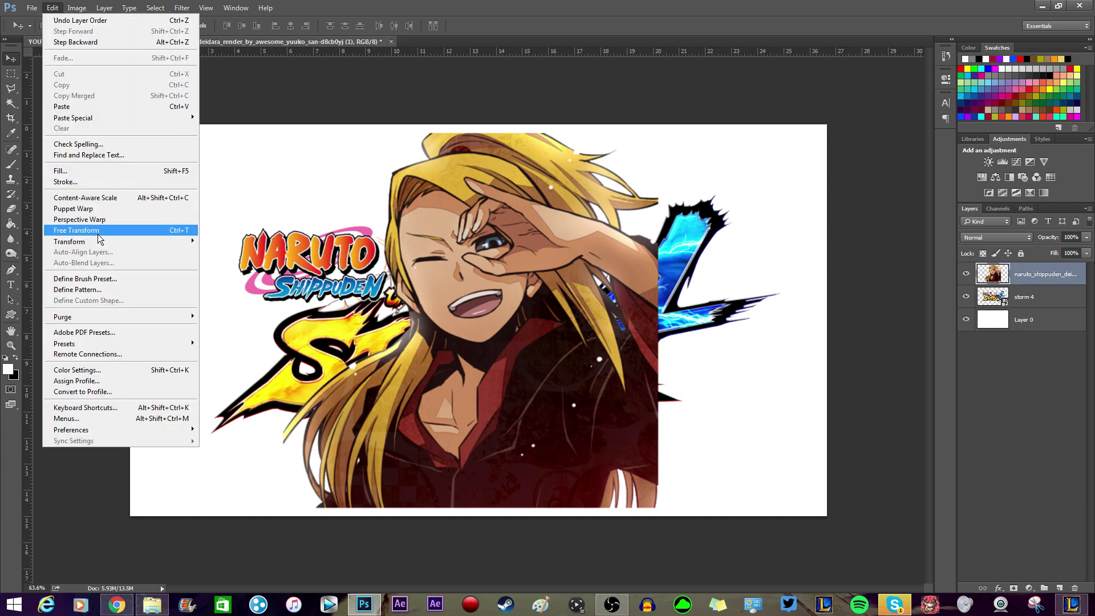
left_click(77, 230)
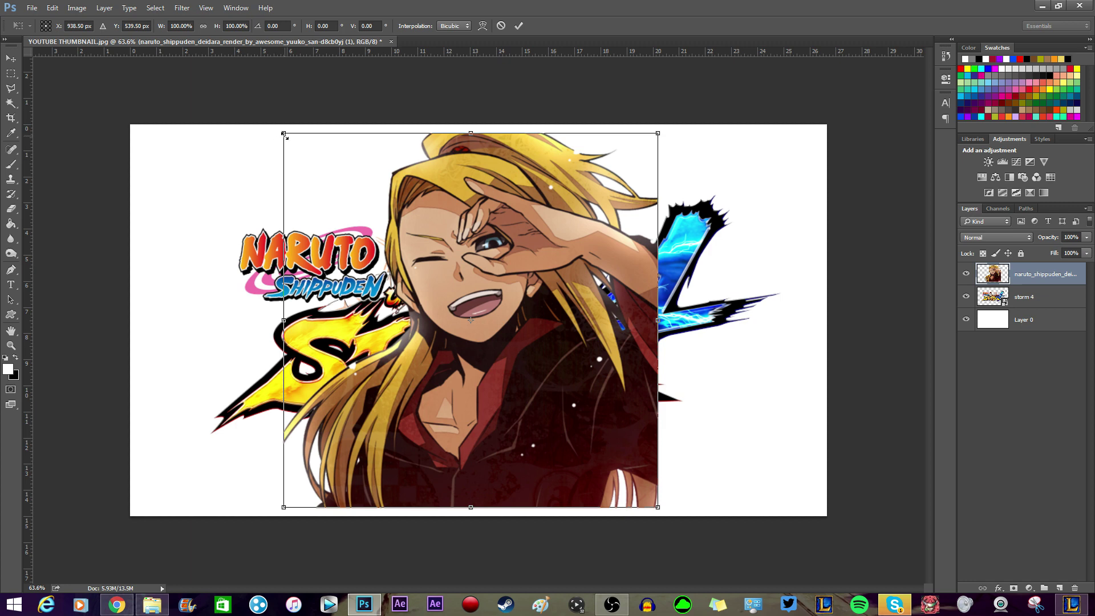
left_click_drag(285, 136, 84, 169)
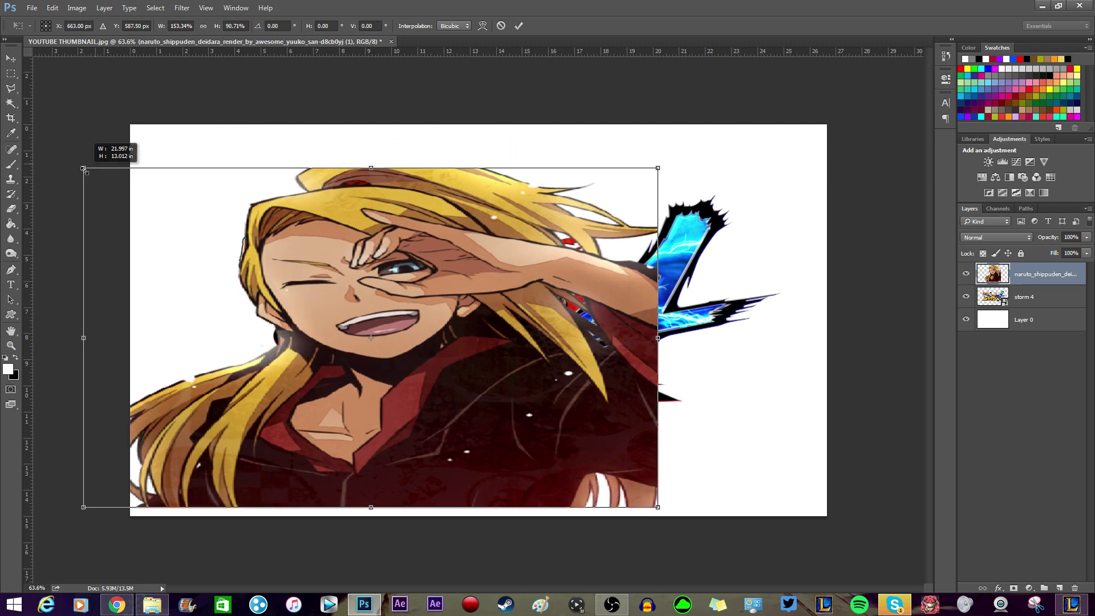
key("ctrl+z")
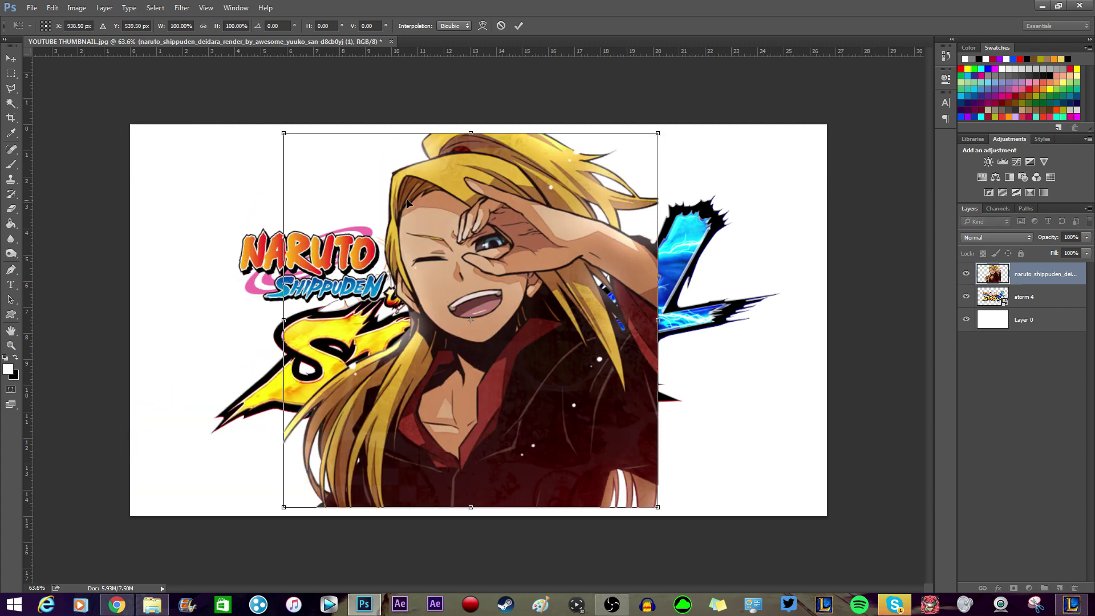
left_click_drag(281, 131, 138, 69)
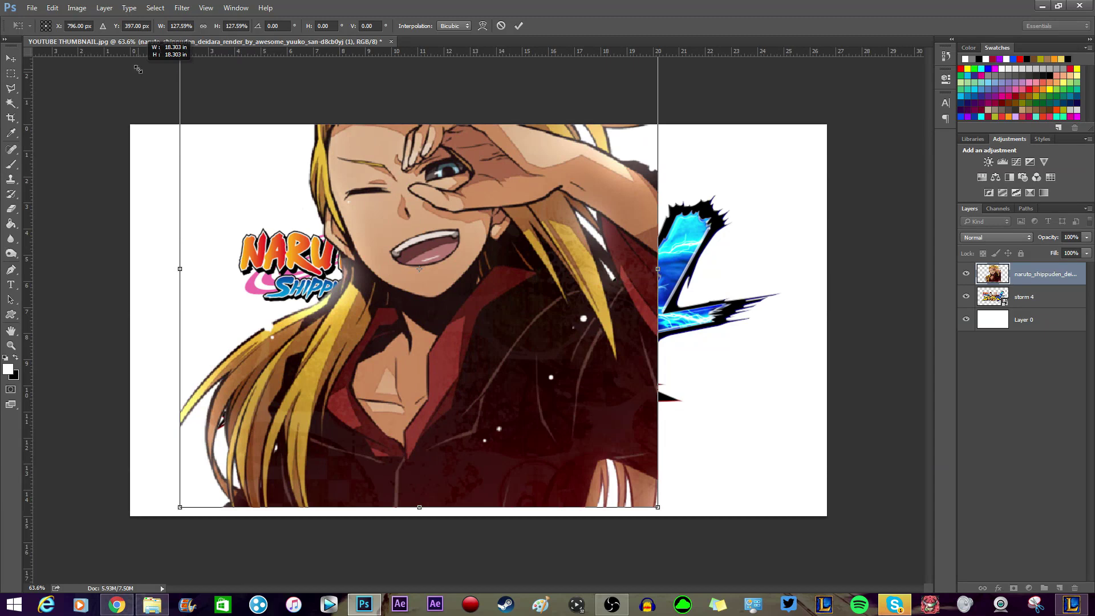
left_click_drag(220, 161, 411, 242)
left_click_drag(228, 239, 225, 272)
left_click_drag(445, 279, 446, 278)
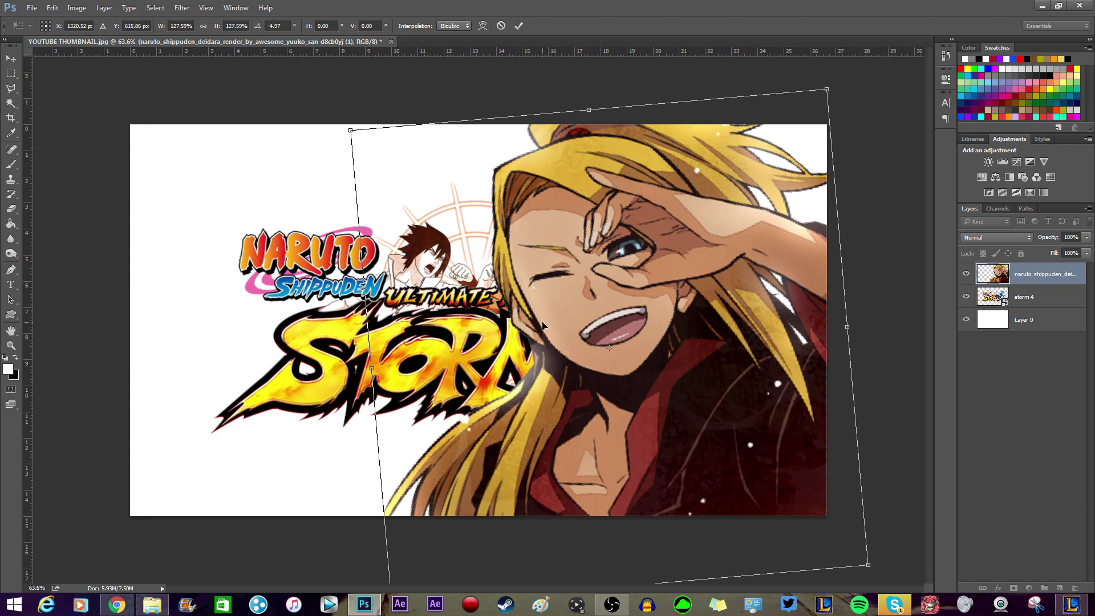
key("Return")
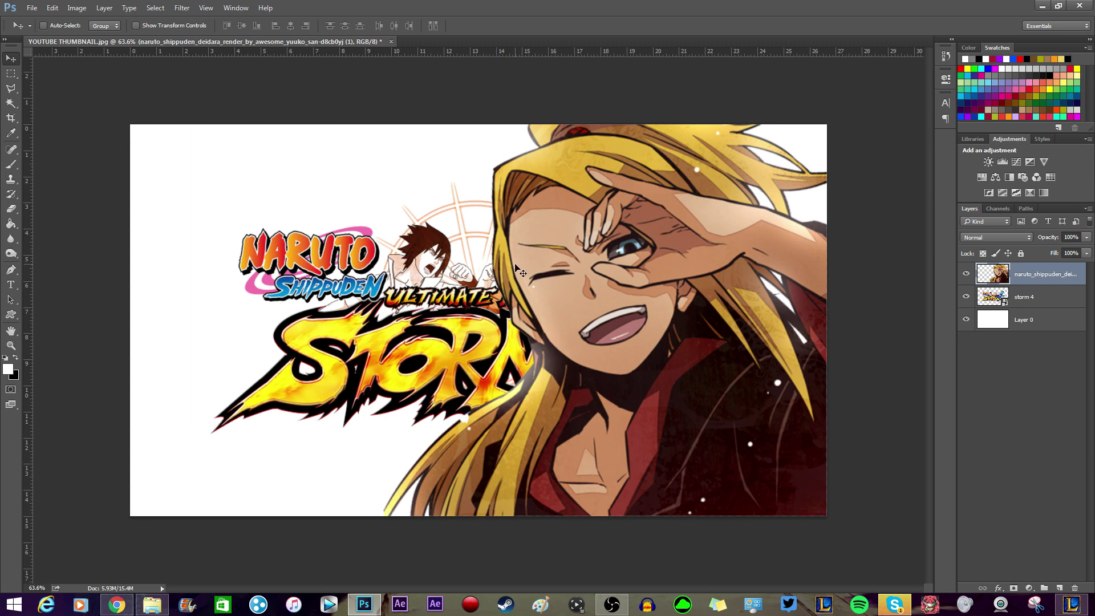
Bring the storm 4 logo layer above the render, and scale the logo down into the canvas's upper-left corner.
left_click(1022, 297)
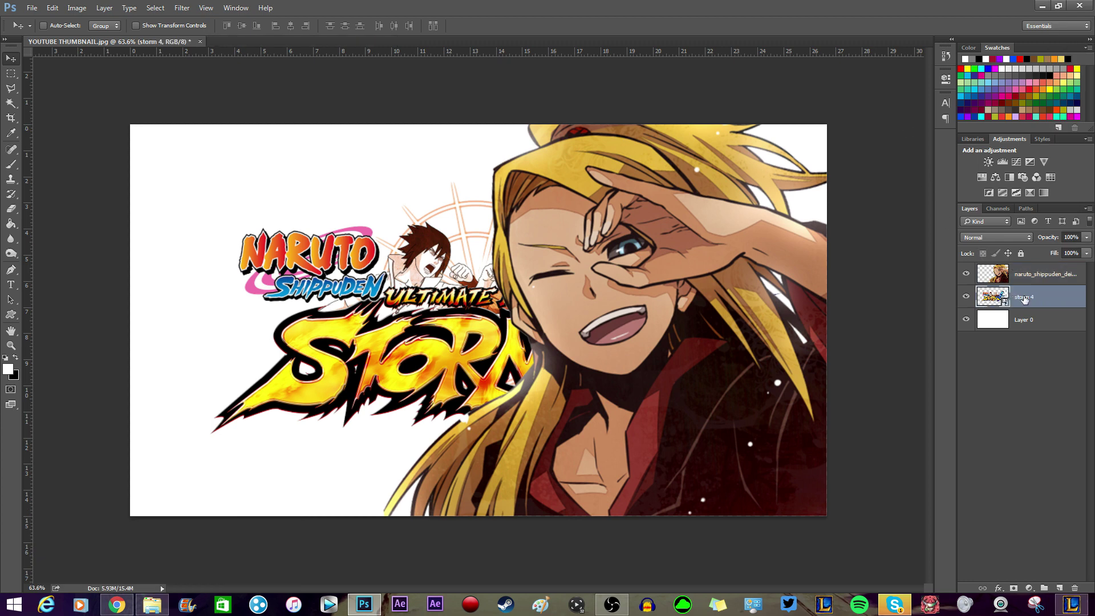
left_click_drag(1022, 297, 1023, 267)
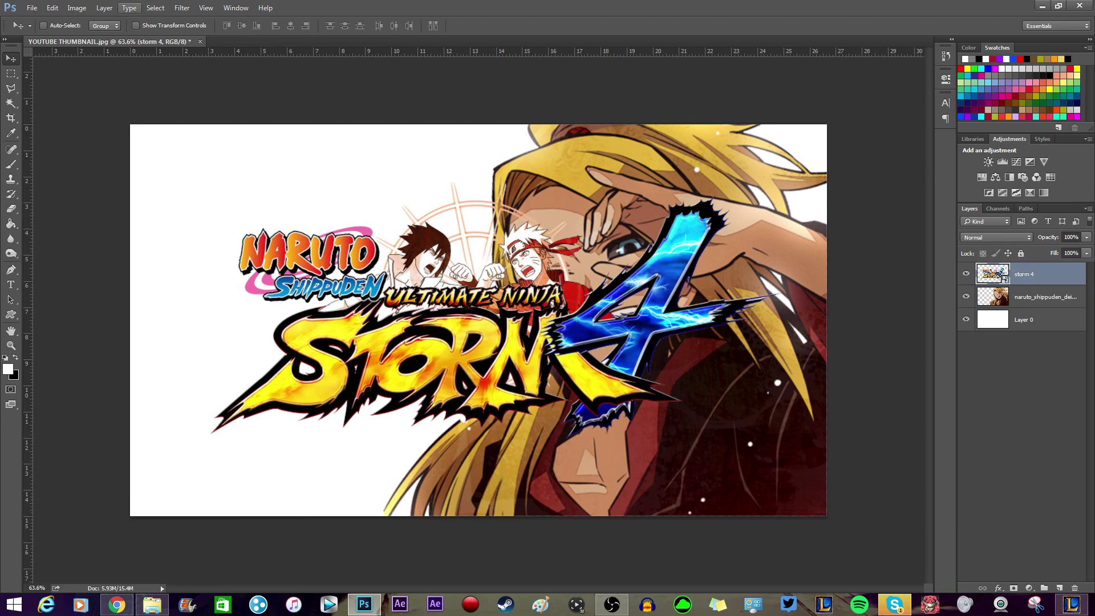
left_click(52, 7)
left_click(97, 231)
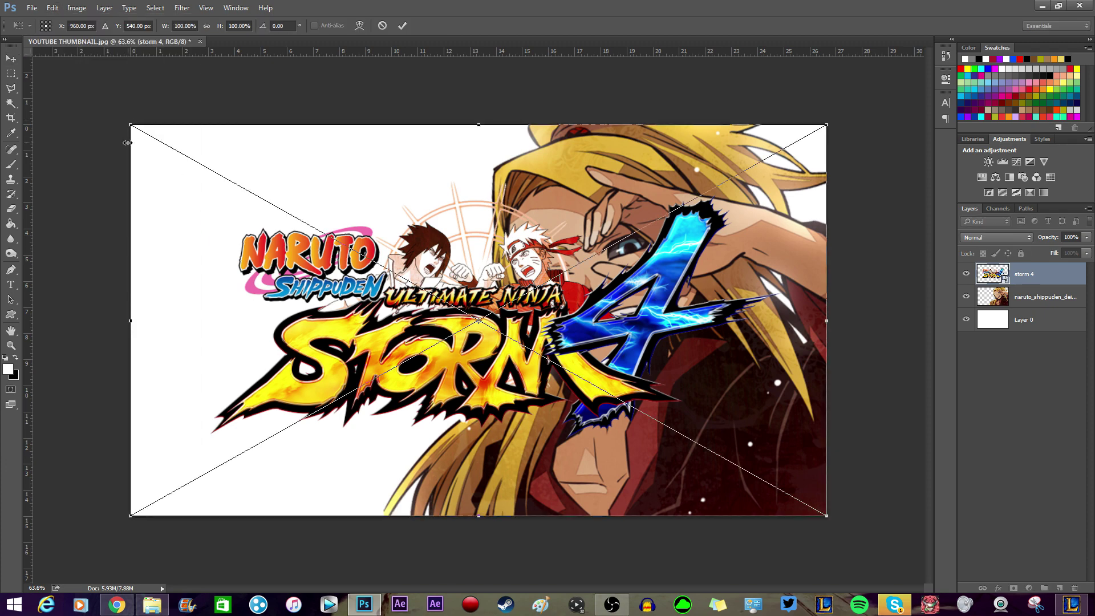
left_click_drag(131, 125, 336, 221)
left_click_drag(614, 309, 358, 161)
key("Return")
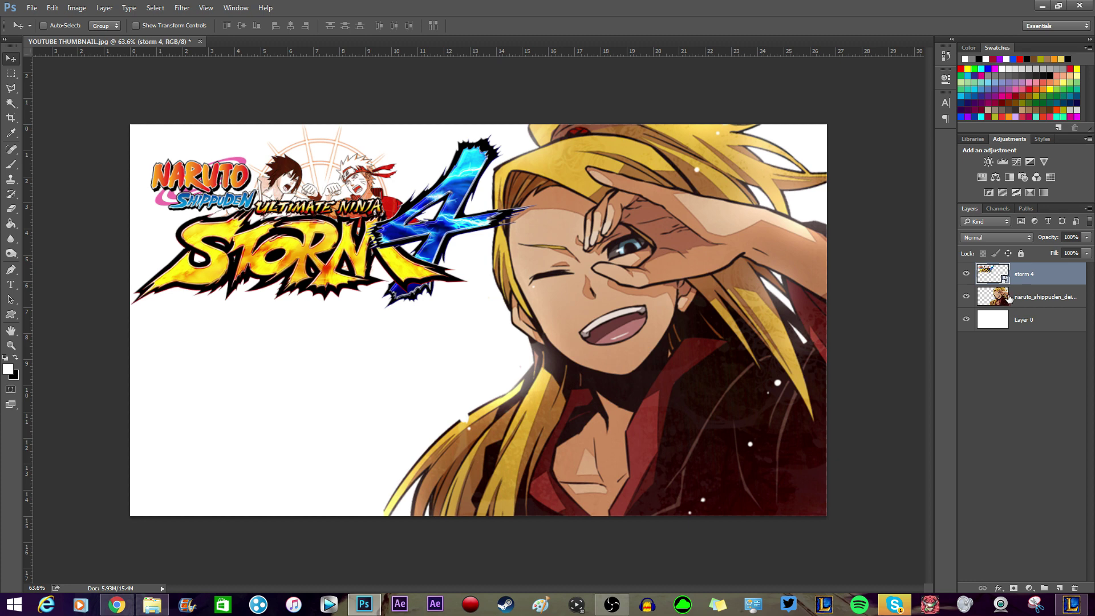
Start a text line on the white area below the logo and set its colour to black (000000).
left_click(10, 284)
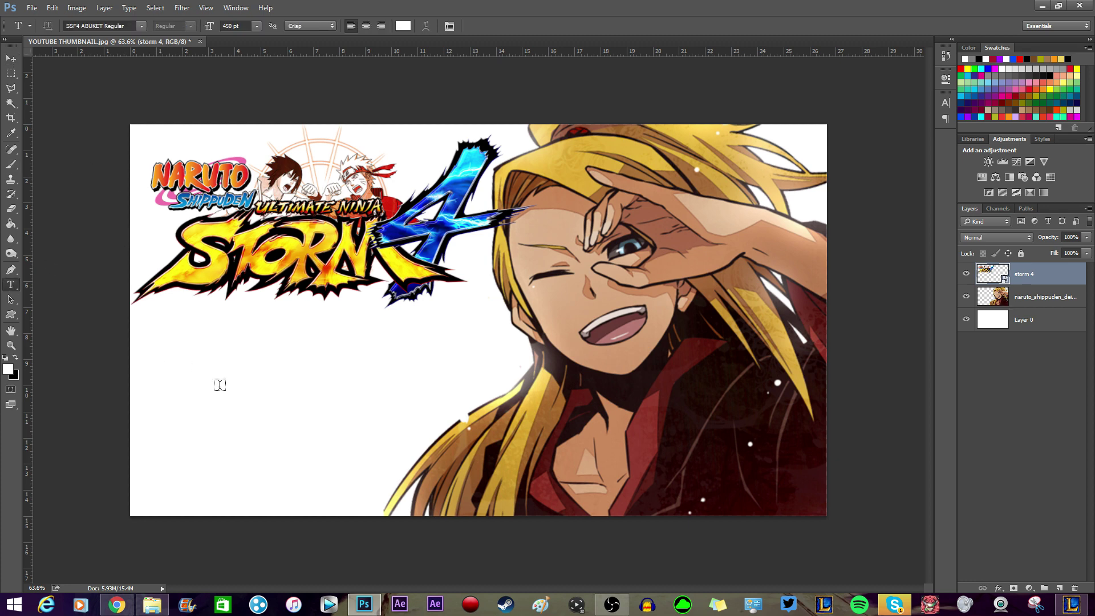
left_click(223, 387)
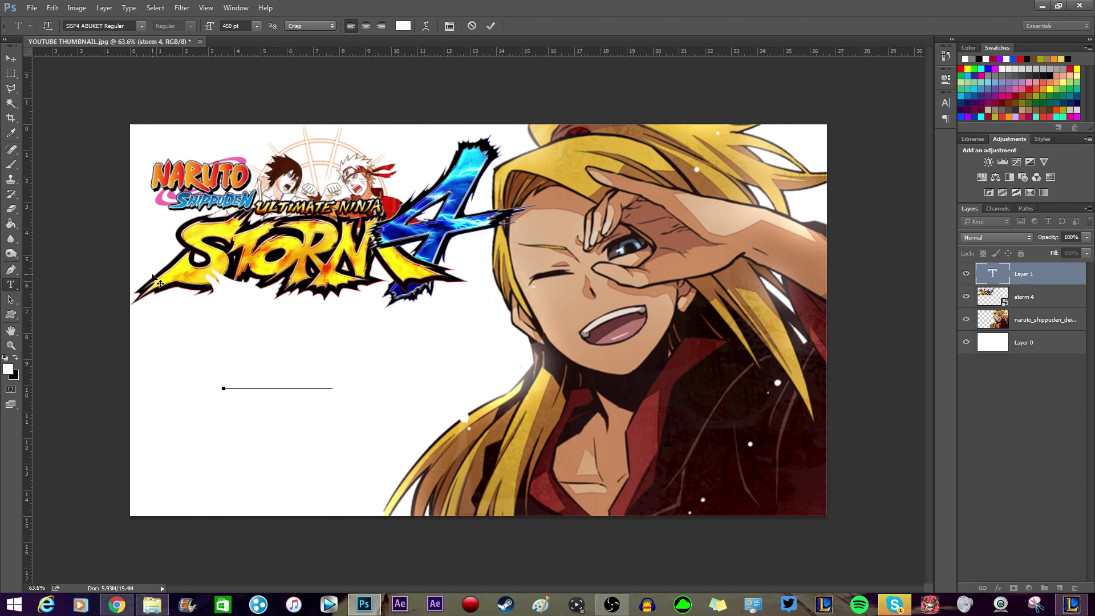
key("BackSpace")
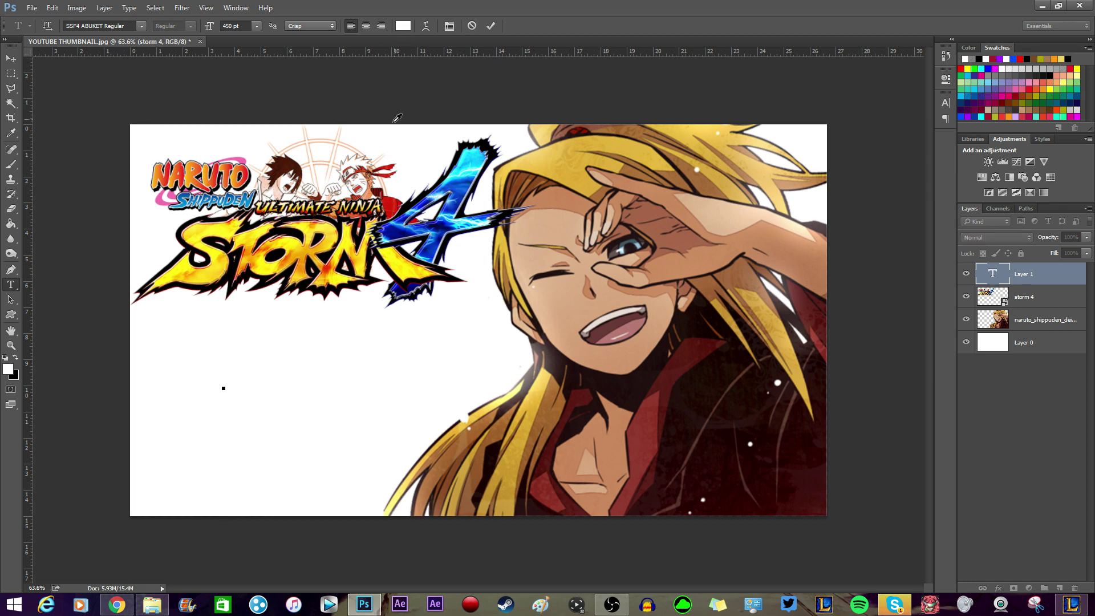
left_click(403, 25)
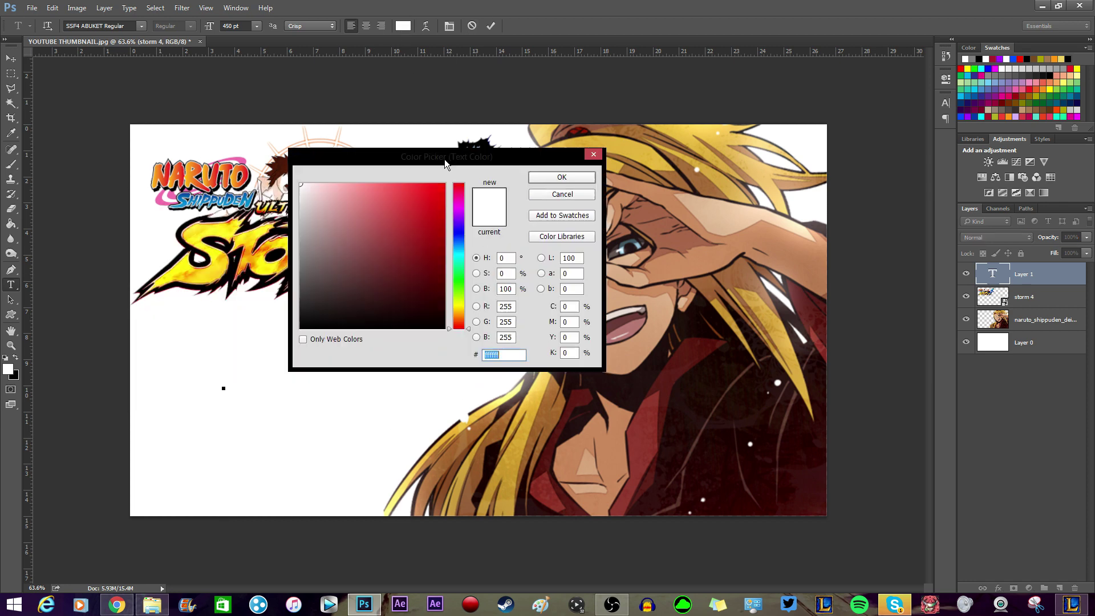
left_click_drag(437, 161, 746, 179)
left_click_drag(742, 228, 794, 335)
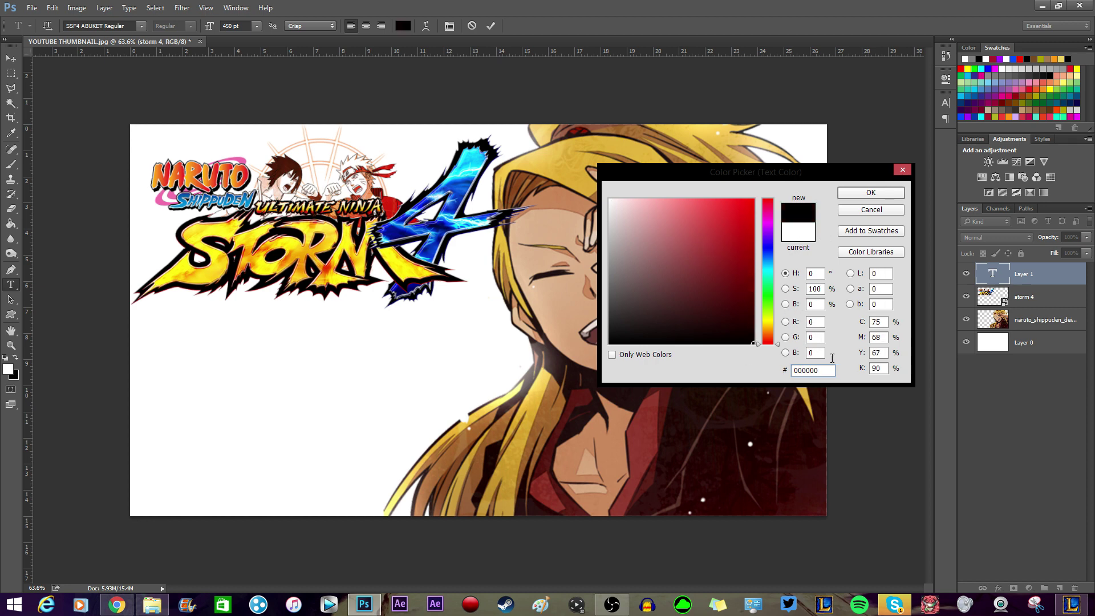
left_click(871, 193)
Enter the text "RANKED" in capital letters.
type("r")
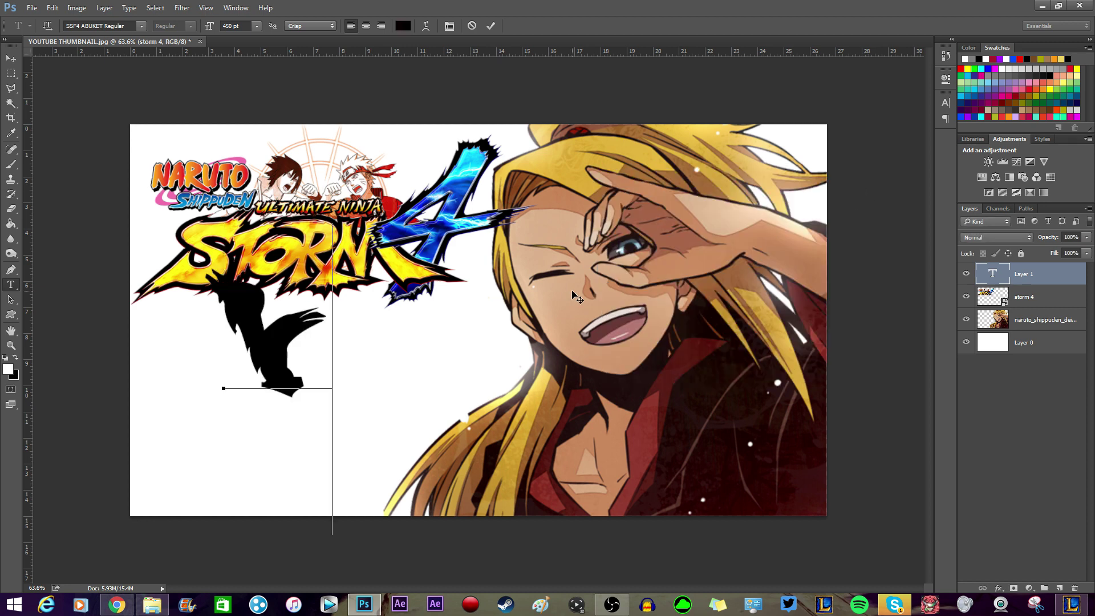
key("BackSpace")
type("R")
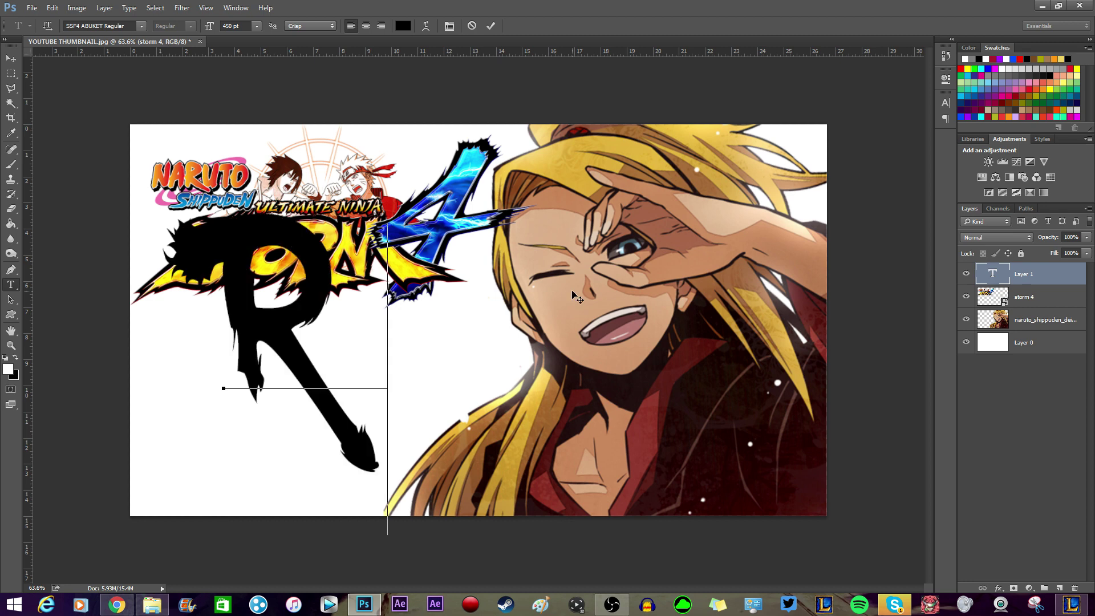
type("a")
key("BackSpace")
type("A")
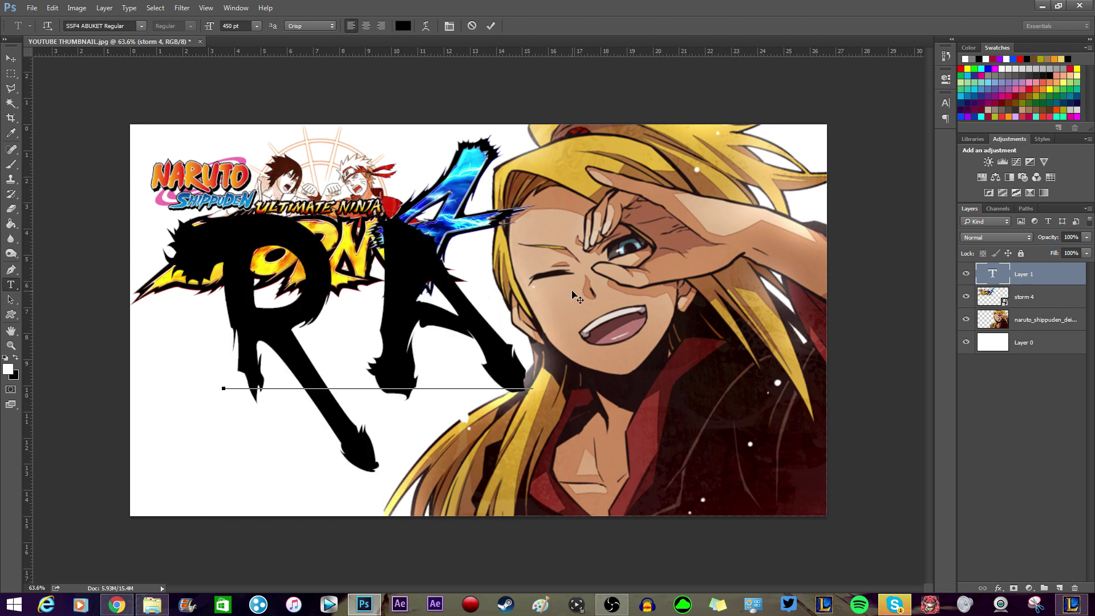
type("n")
key("BackSpace")
type("NKT")
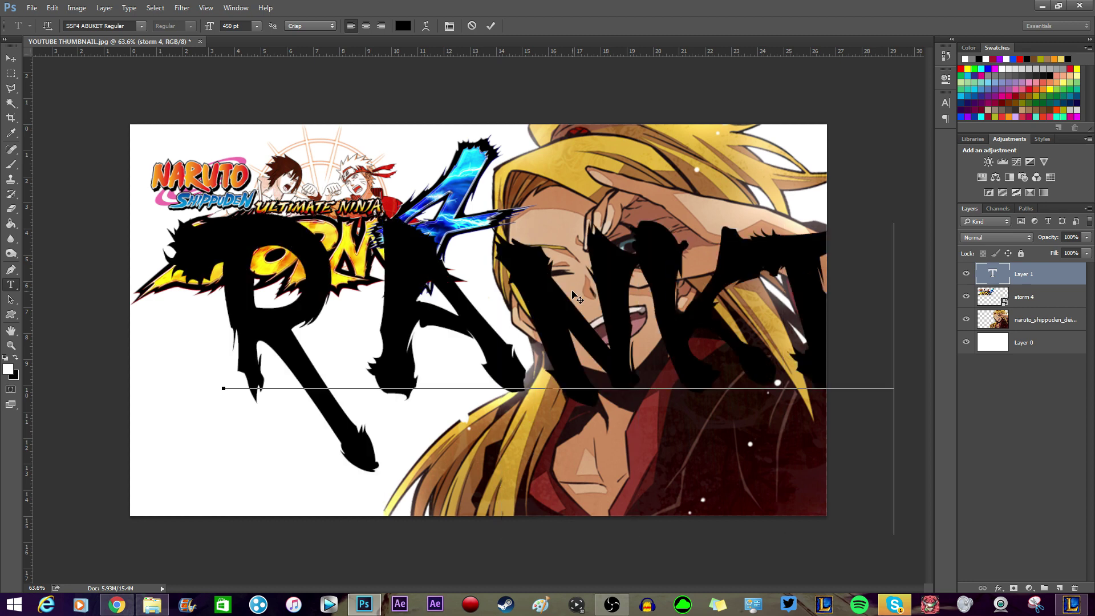
Scale the RANKED text proportionally down to about 41% and place it directly below the storm 4 logo.
left_click(51, 8)
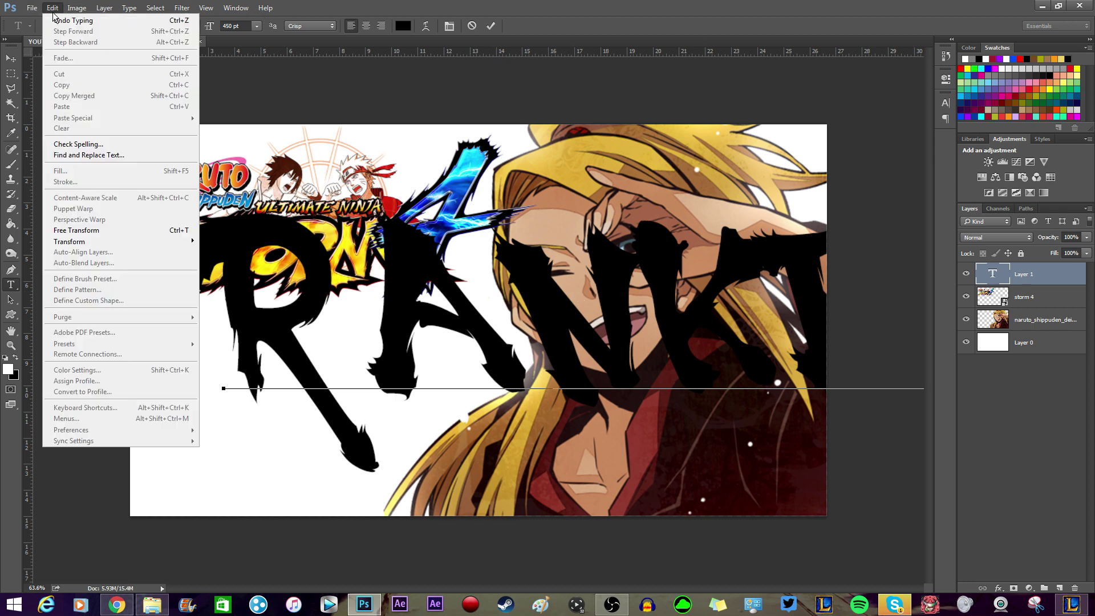
left_click(63, 233)
left_click_drag(163, 212, 575, 402)
left_click_drag(684, 465, 262, 372)
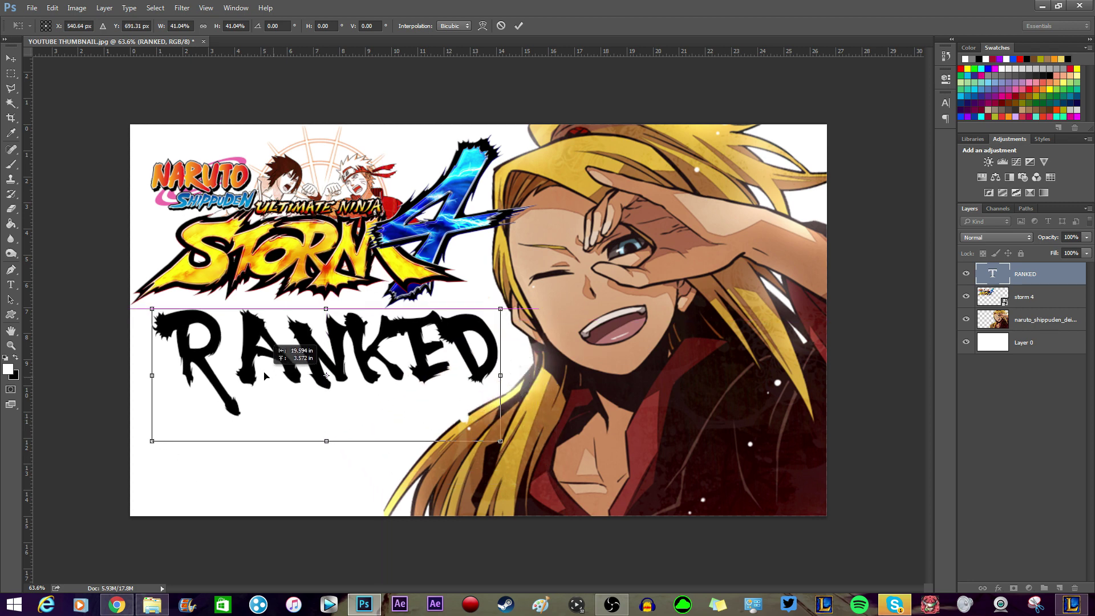
key("Return")
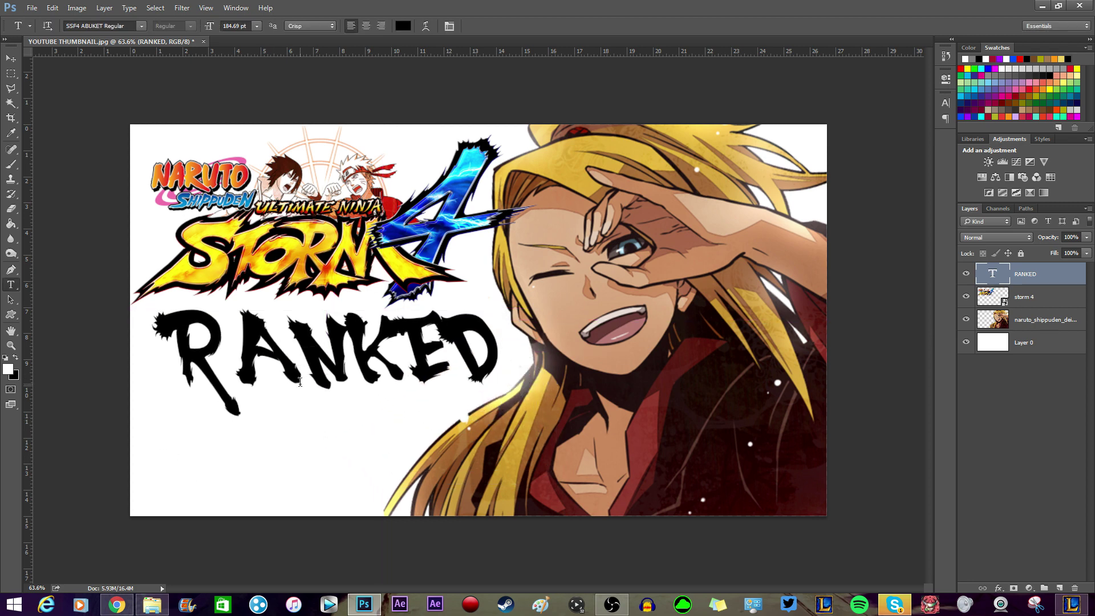
Change the font of the RANKED text to Space Comics Regular.
double_click(992, 273)
left_click(142, 27)
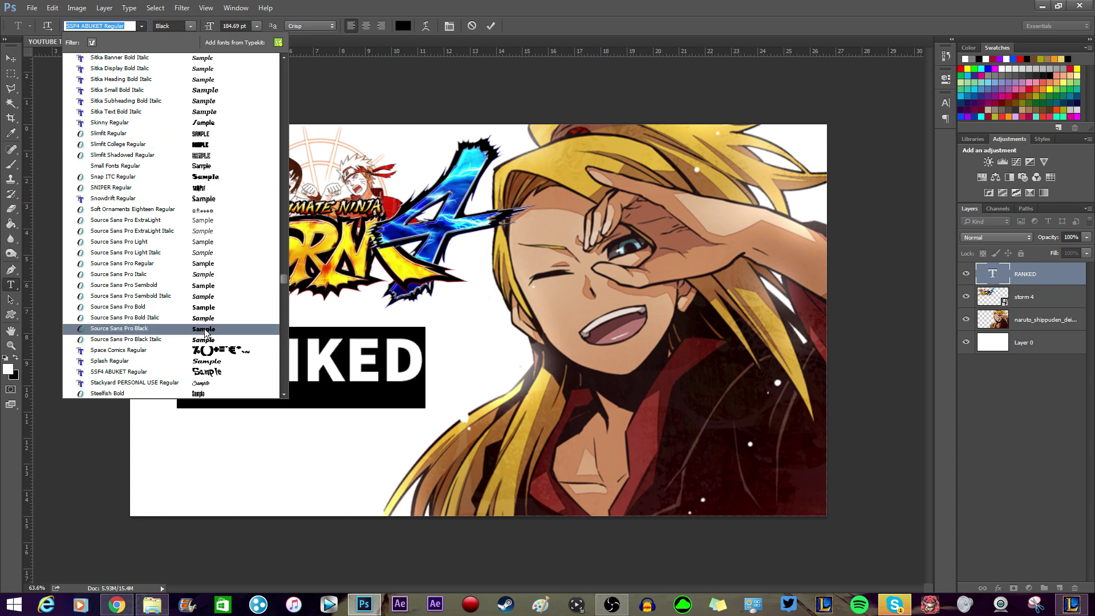
left_click(196, 354)
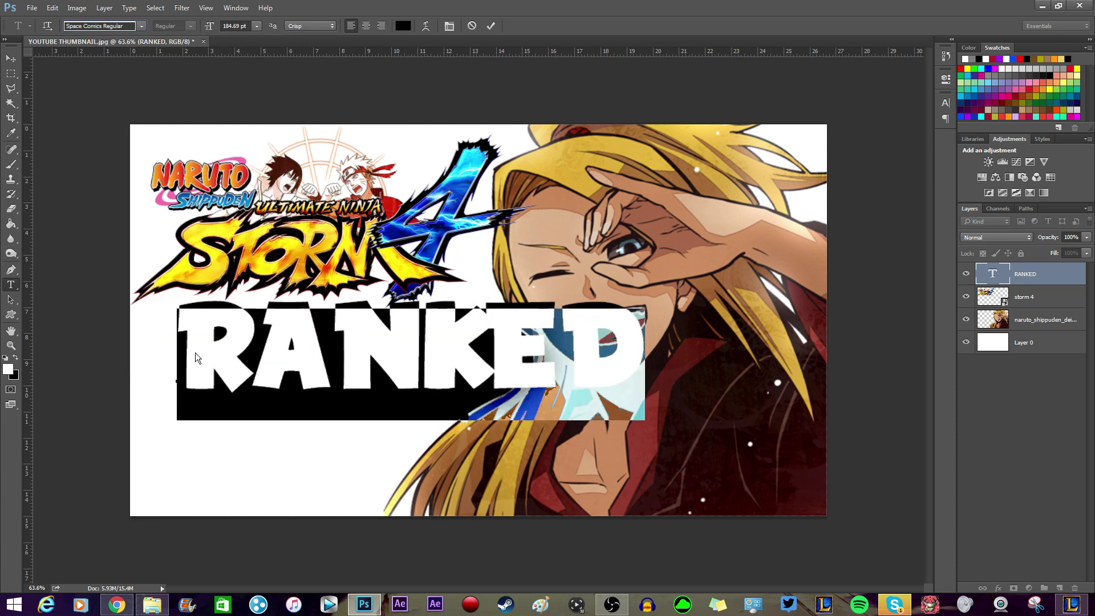
Scale the RANKED text proportionally to about 76% and place it directly below the storm 4 logo, clear of the character's face.
left_click(18, 79)
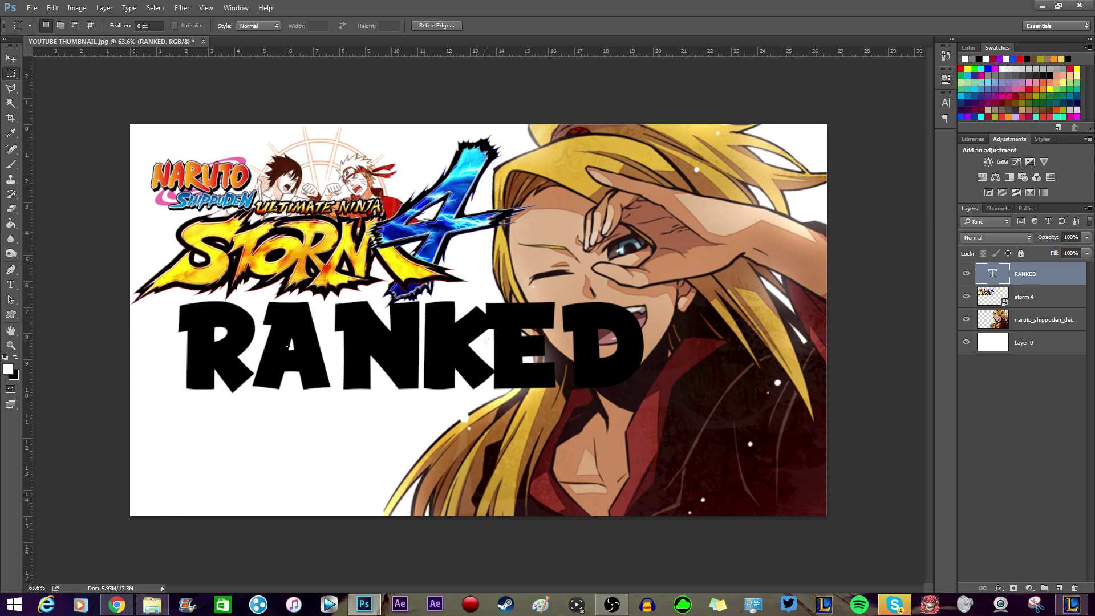
left_click(76, 7)
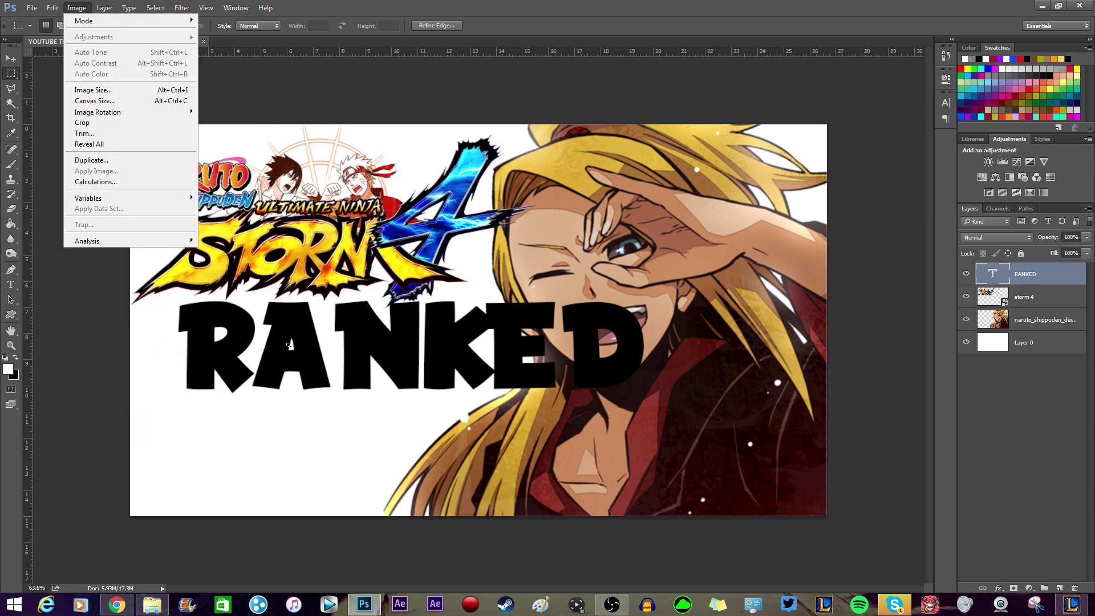
left_click(440, 242)
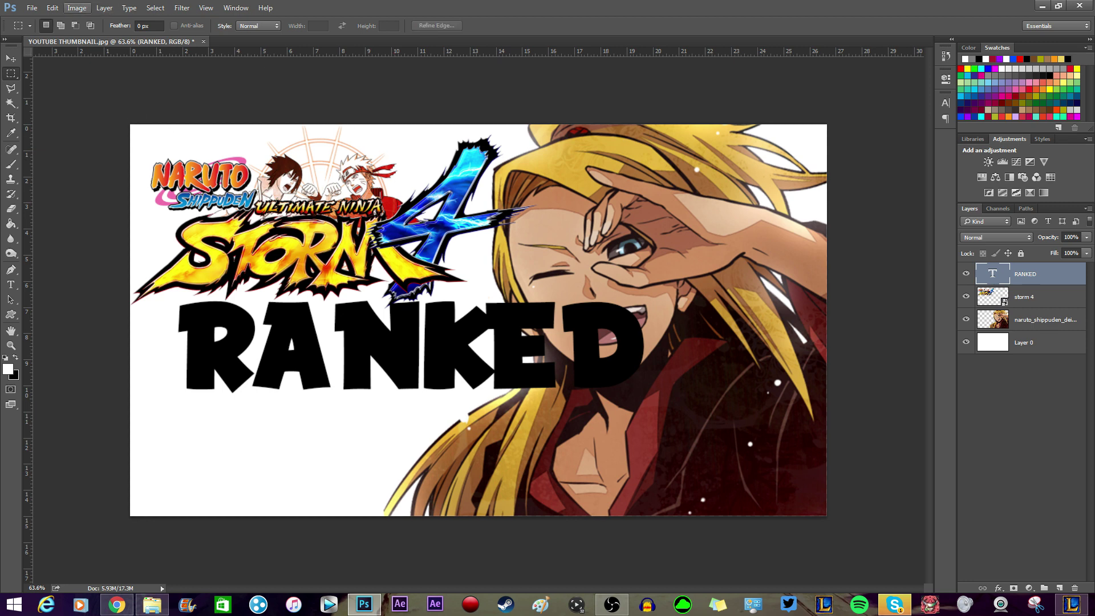
left_click(52, 7)
left_click(83, 226)
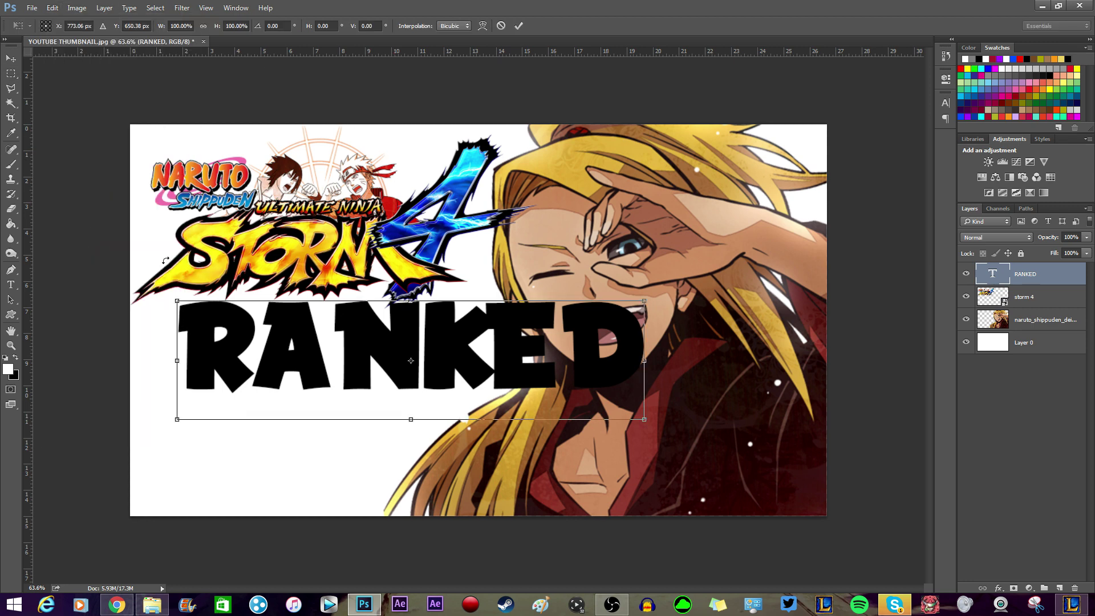
left_click_drag(177, 300, 288, 329)
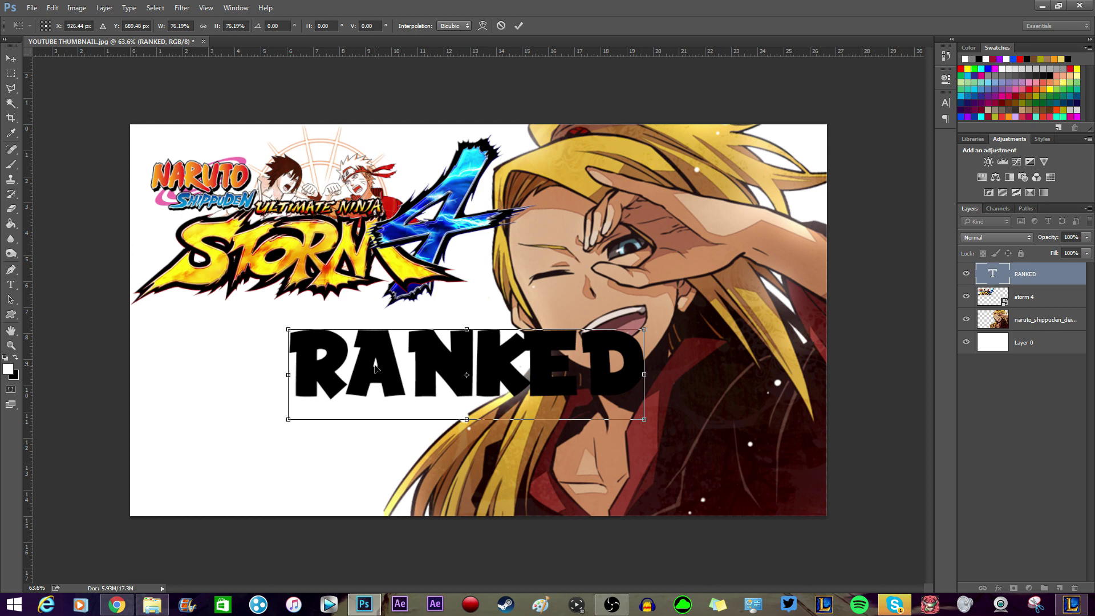
left_click_drag(374, 366, 227, 342)
key("Return")
key("m")
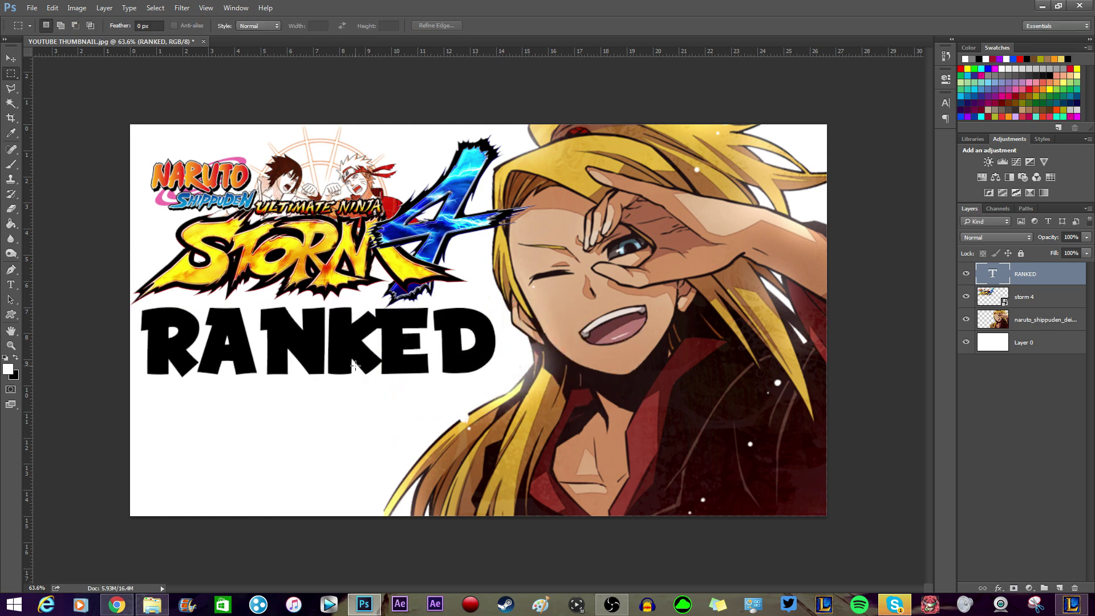
Open the blending options of the RANKED text layer and enable a Gradient Overlay.
right_click(1026, 275)
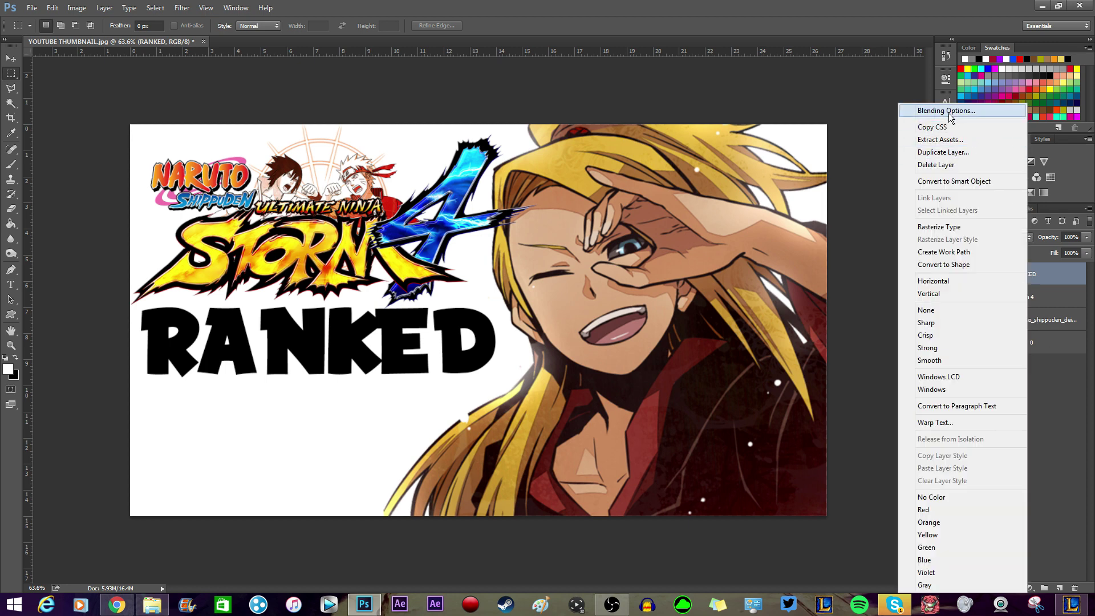
key("Escape")
key("h")
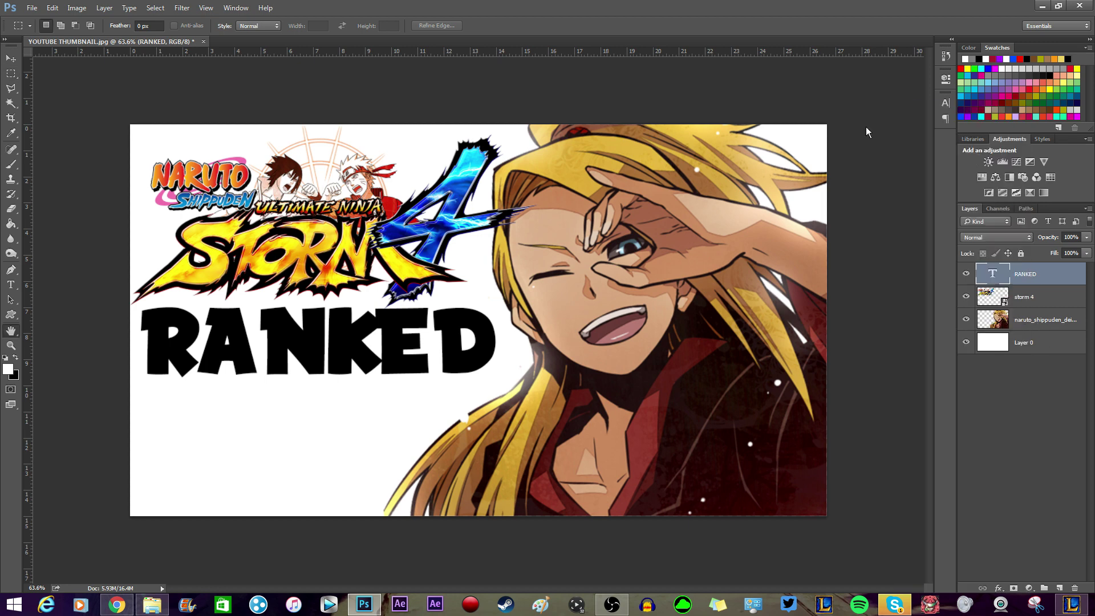
mouse_move(433, 182)
left_mouse_down()
mouse_move(391, 183)
mouse_move(684, 144)
mouse_move(666, 156)
mouse_move(717, 249)
mouse_move(725, 220)
left_mouse_up()
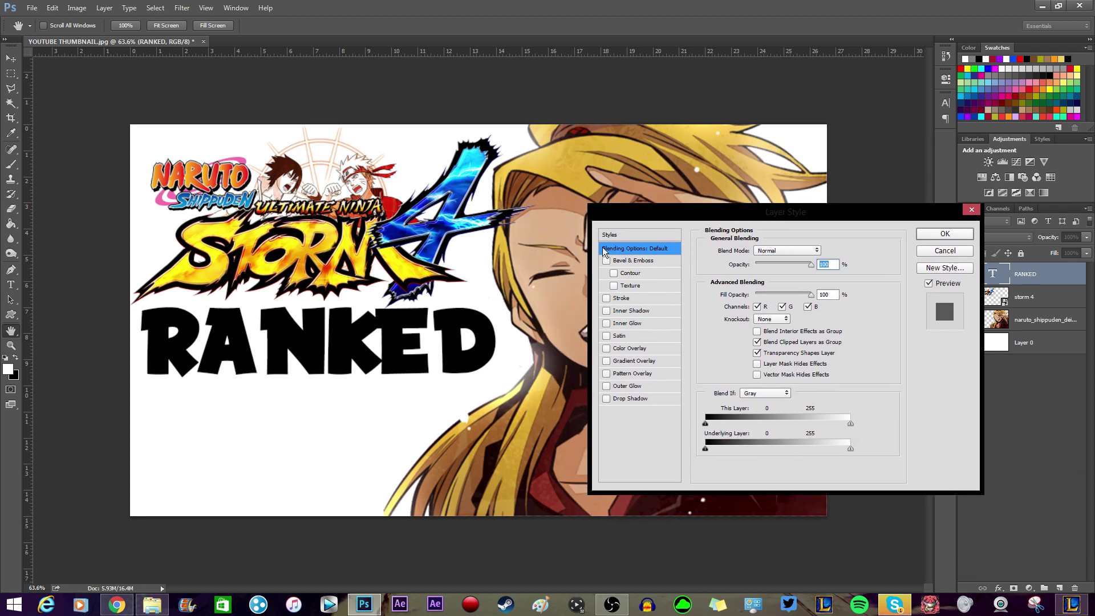
left_click(631, 364)
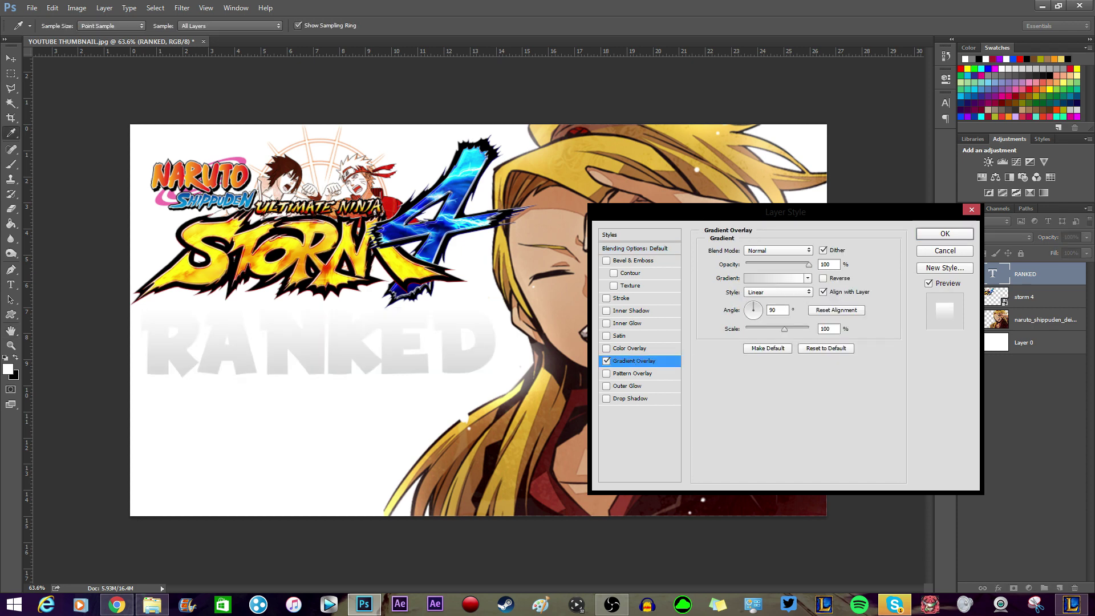
Try several gradient presets on the overlay, including Violet, Orange and Blue, Yellow, Blue, and choose the orange-to-yellow one.
left_click(774, 277)
left_click_drag(713, 210, 846, 192)
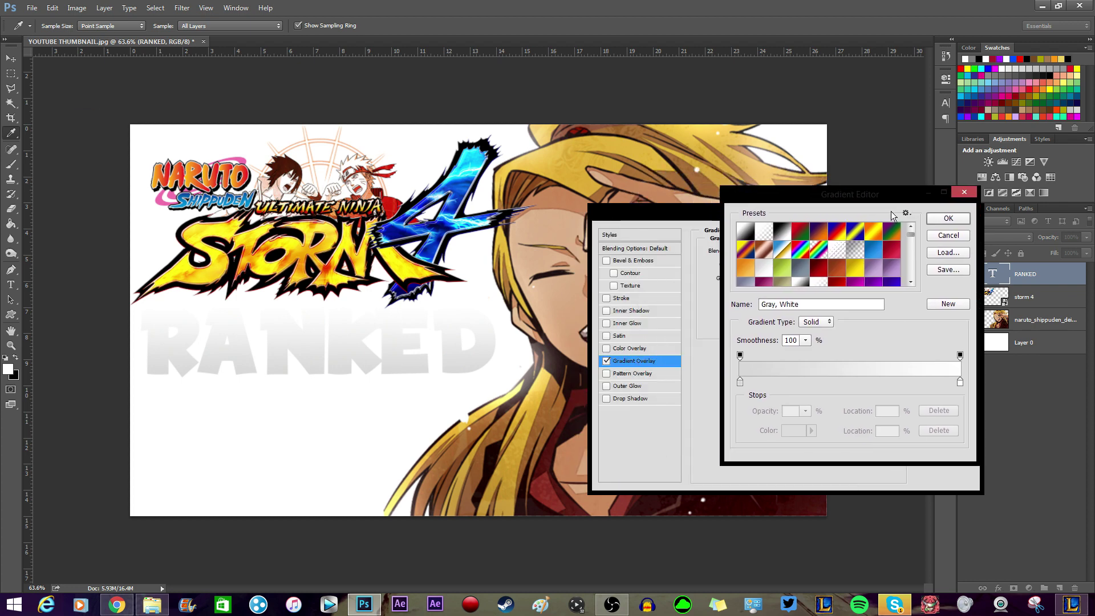
left_click(822, 235)
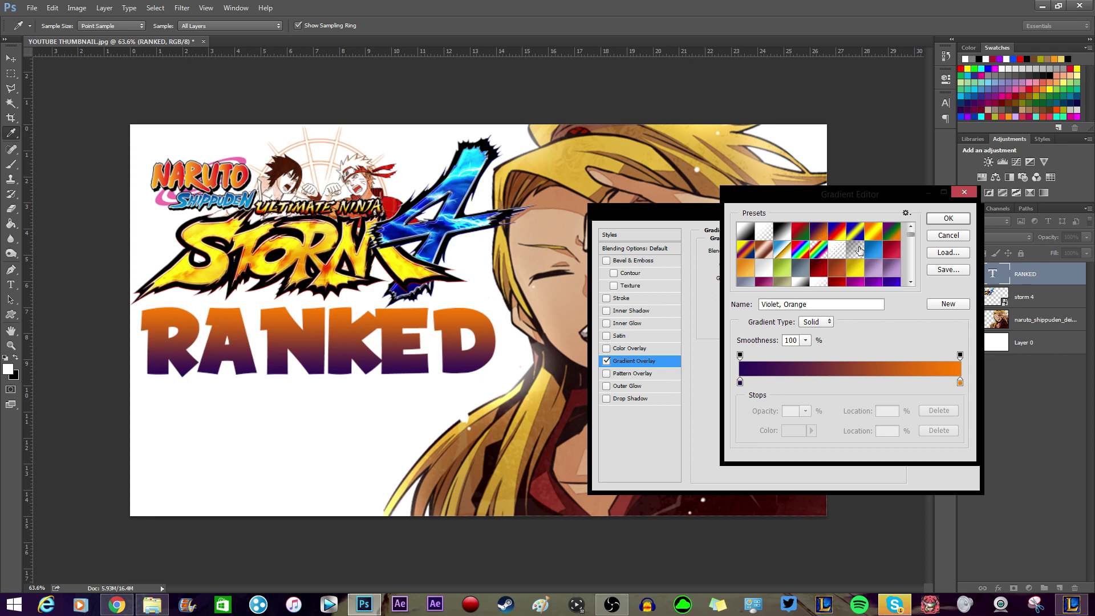
left_click(853, 231)
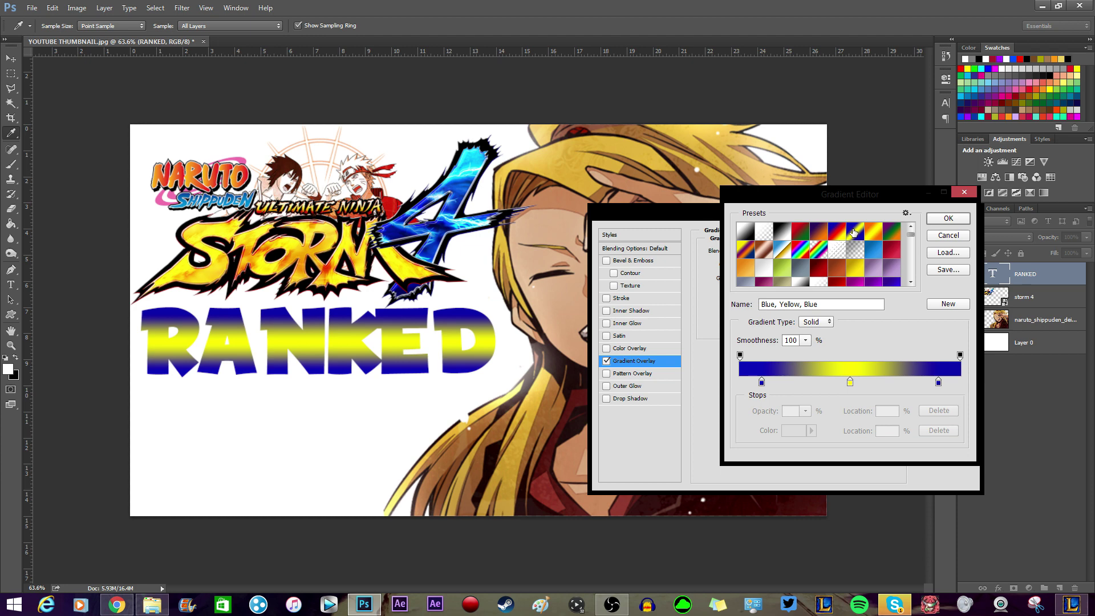
scroll(842, 248, "down", 2)
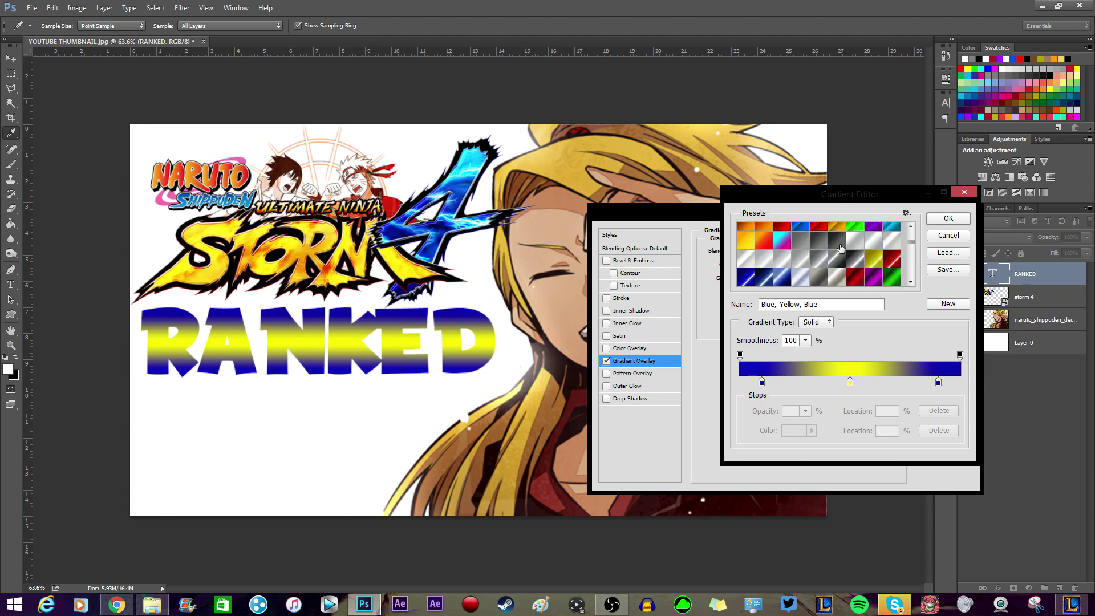
scroll(906, 279, "down", 2)
scroll(910, 251, "down", 3)
scroll(910, 251, "up", 3)
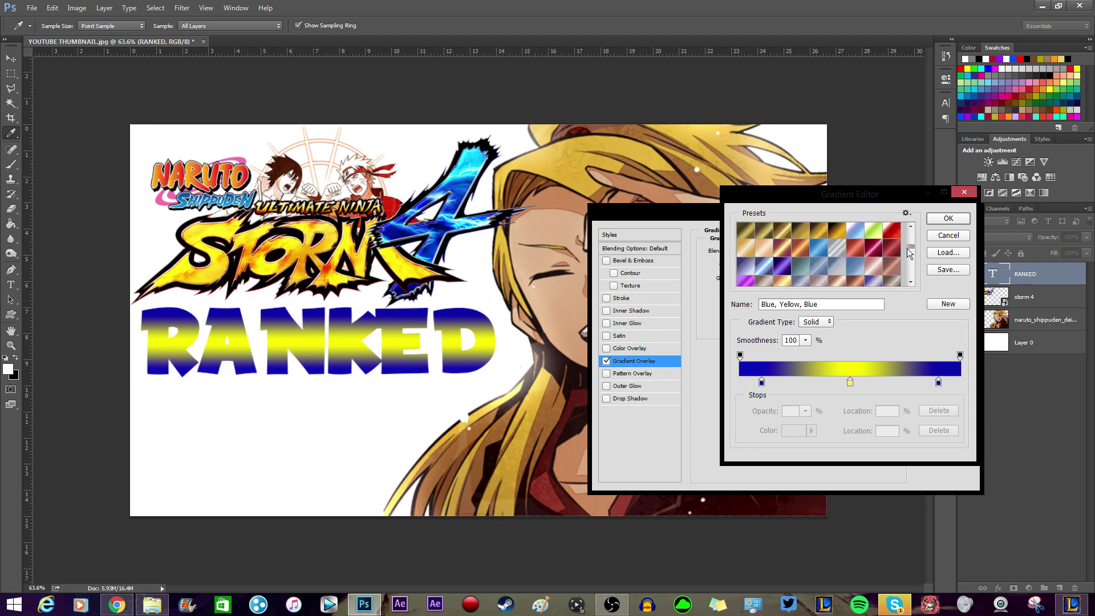
scroll(852, 245, "up", 2)
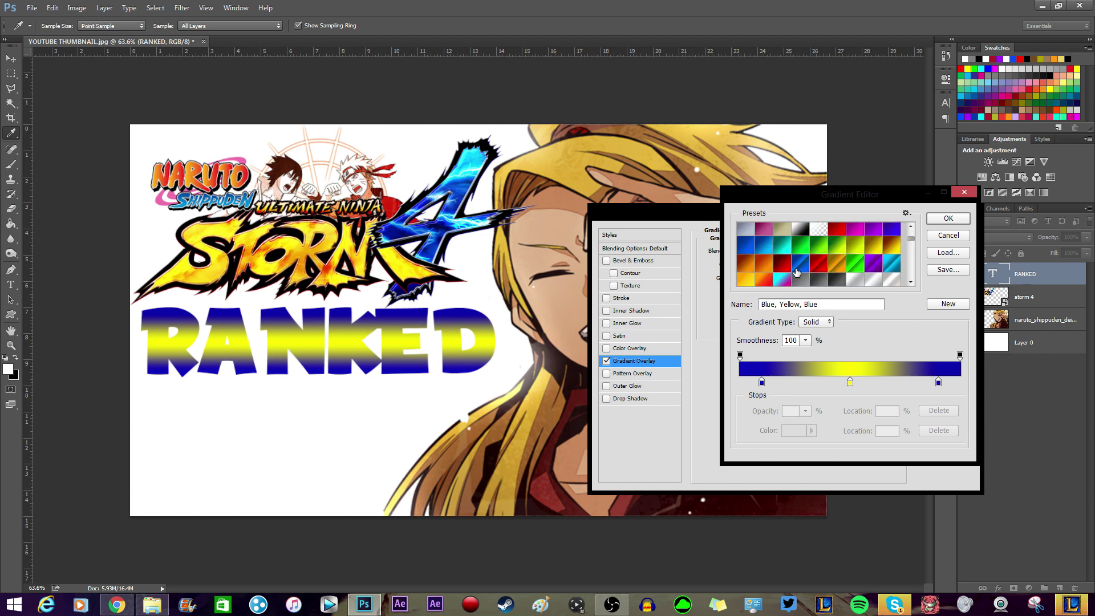
left_click(764, 260)
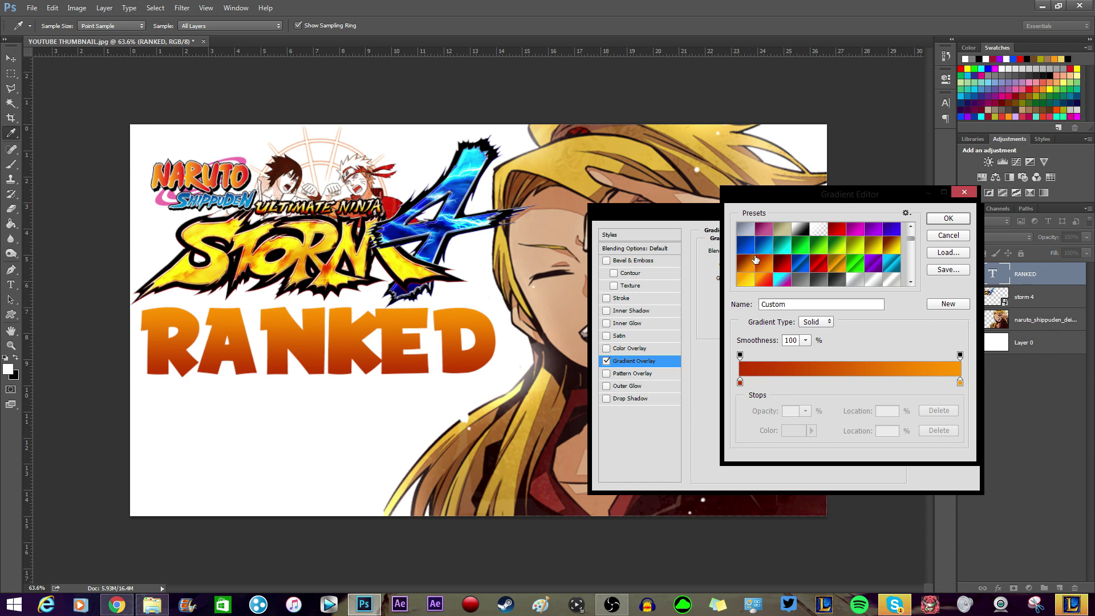
left_click(752, 282)
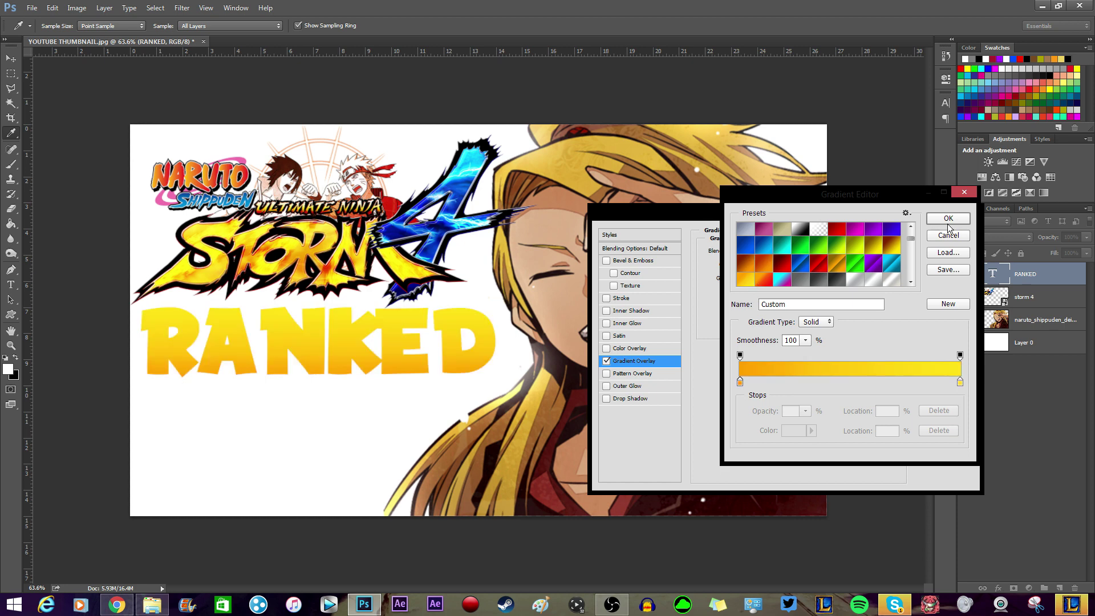
Set the gradient's starting colour stop to golden yellow (e7bb4a) and accept the gradient.
left_click(740, 382)
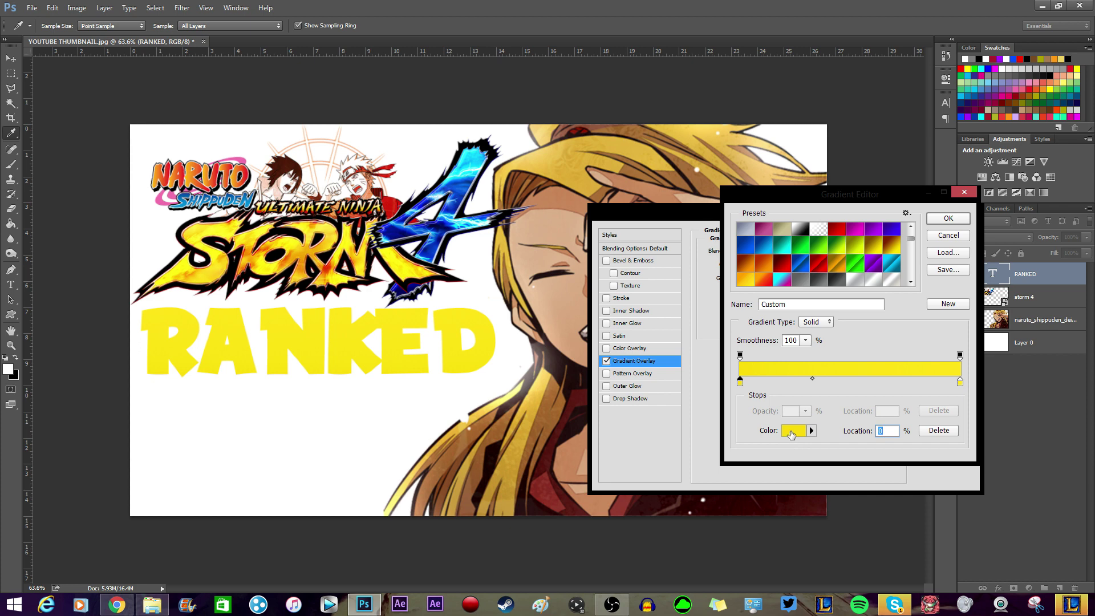
left_click(790, 432)
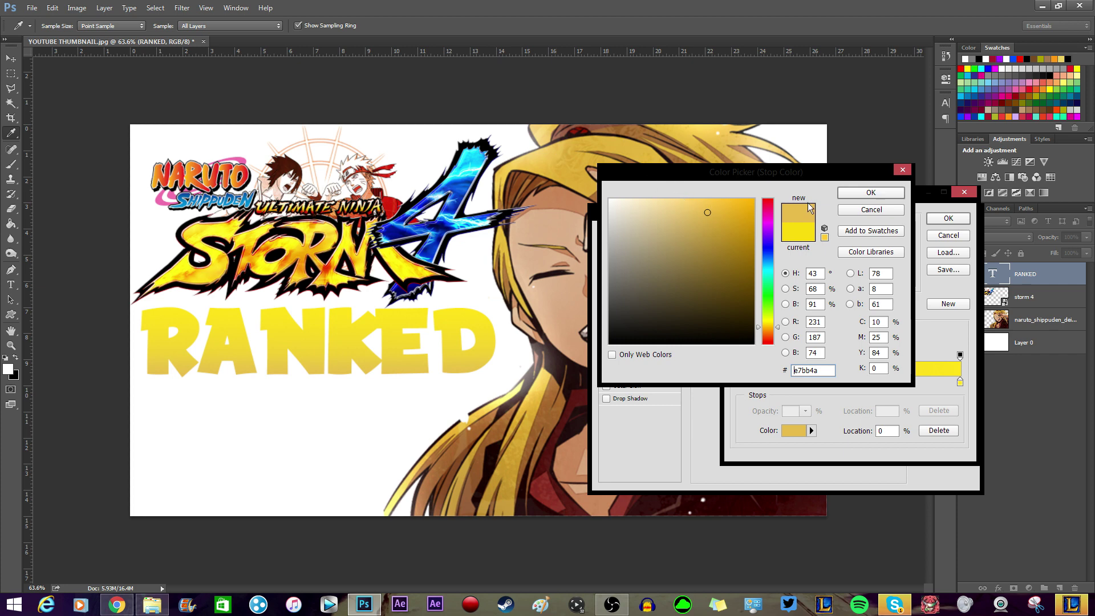
left_click(862, 190)
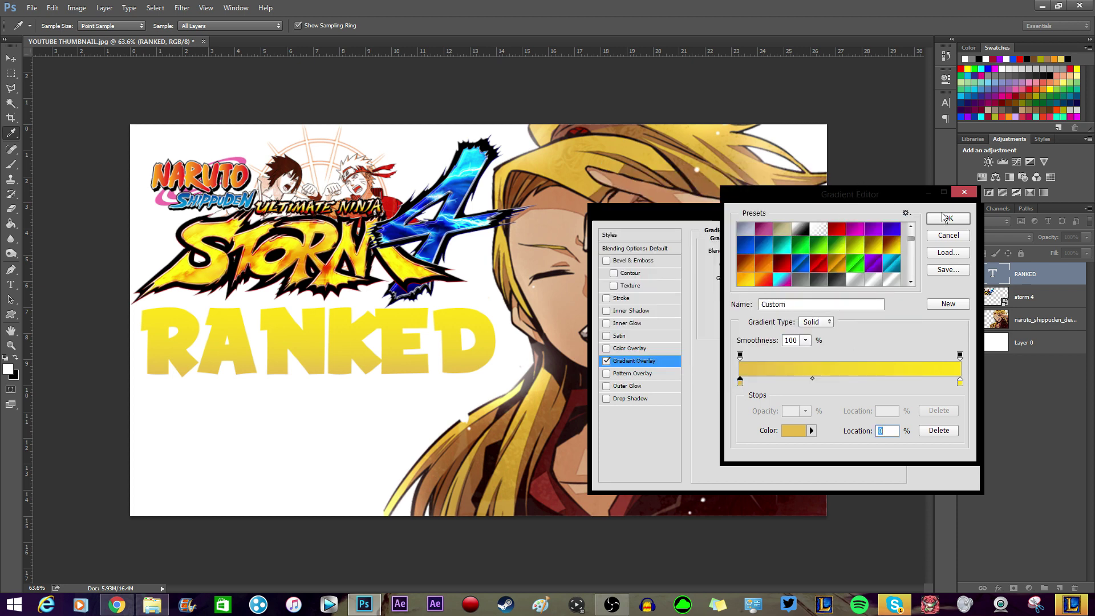
left_click(947, 218)
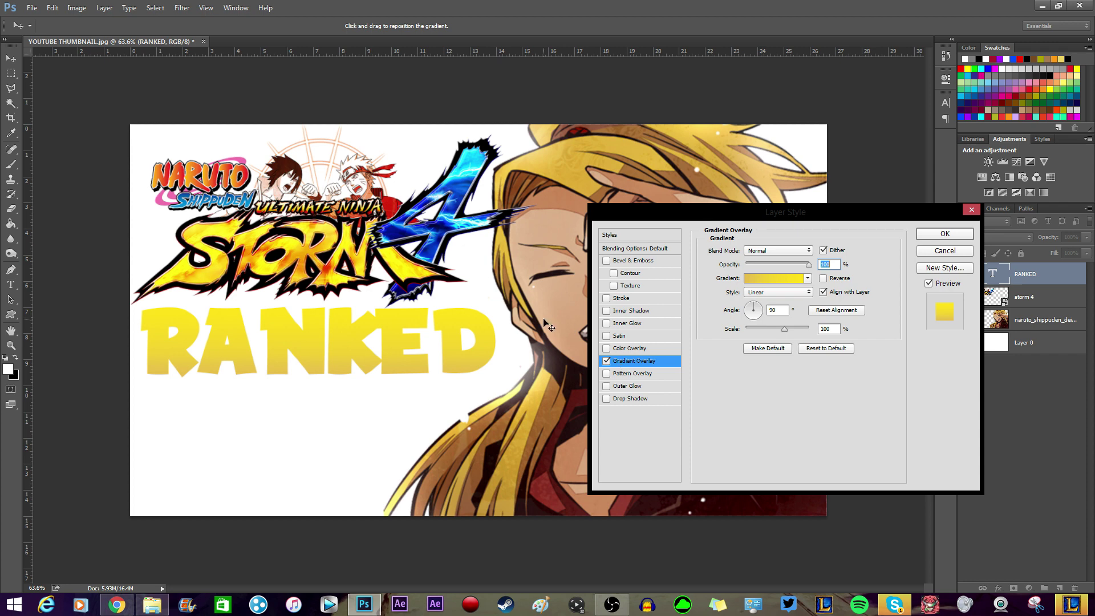
Add a black outside stroke to the RANKED text and adjust its size to 10 px.
left_click(619, 299)
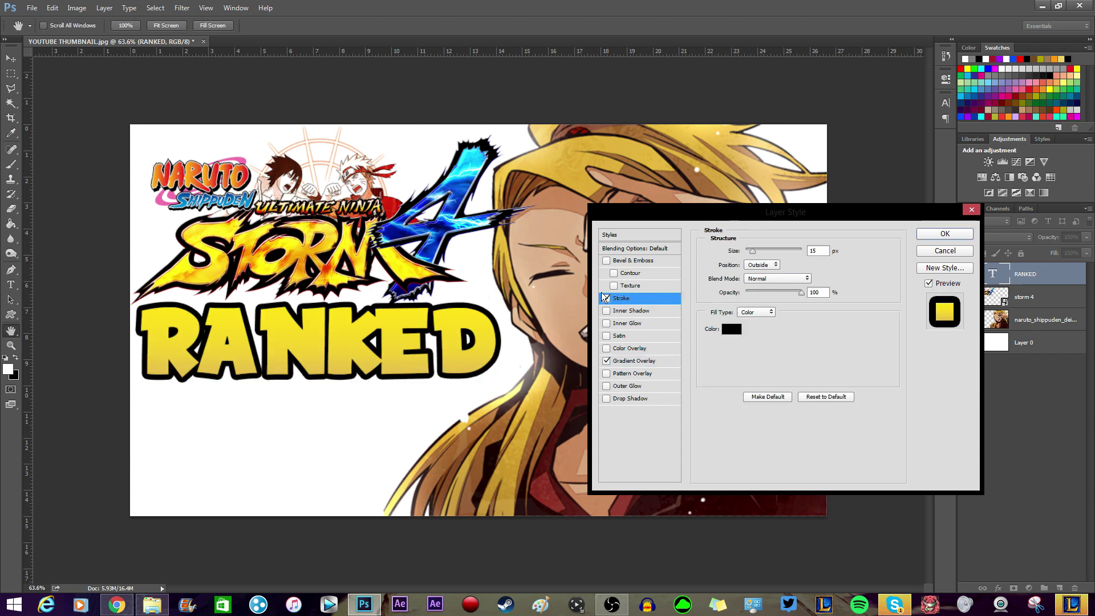
left_click_drag(752, 251, 752, 254)
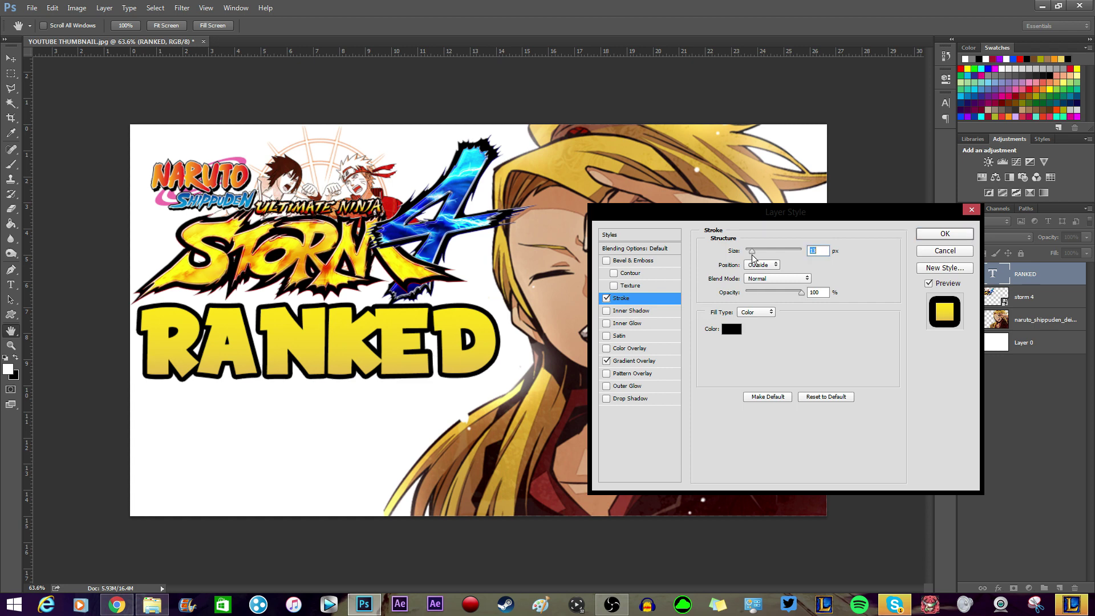
key("Down")
key("Down")
key("Down")
key("Down")
key("Down")
key("Down")
key("Down")
key("Down")
key("Down")
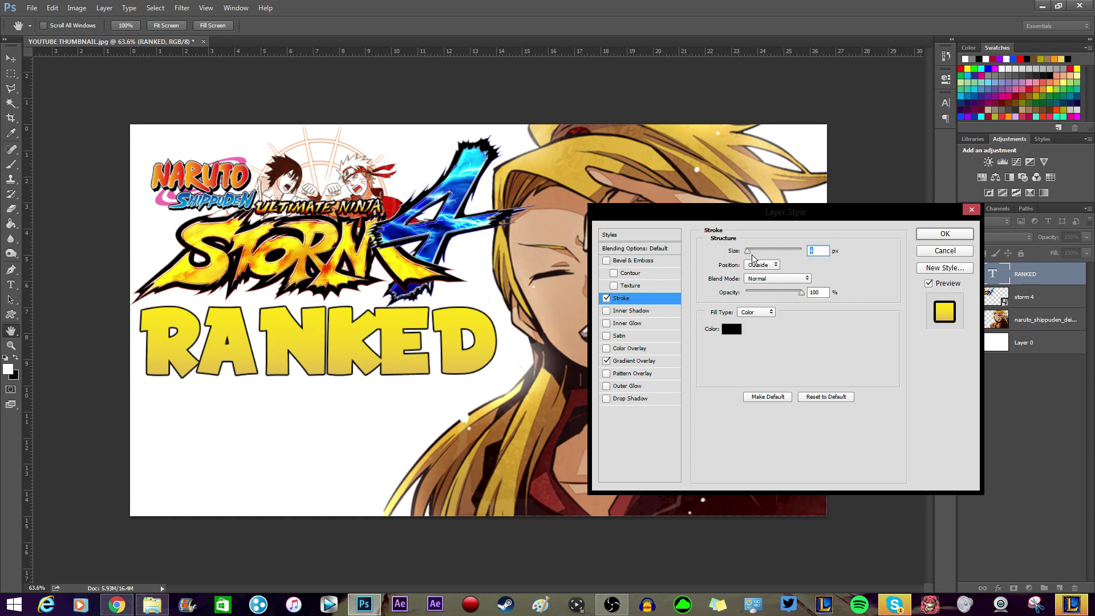
key("Up")
key("Up")
key("Up")
key("Up")
key("Up")
key("Up")
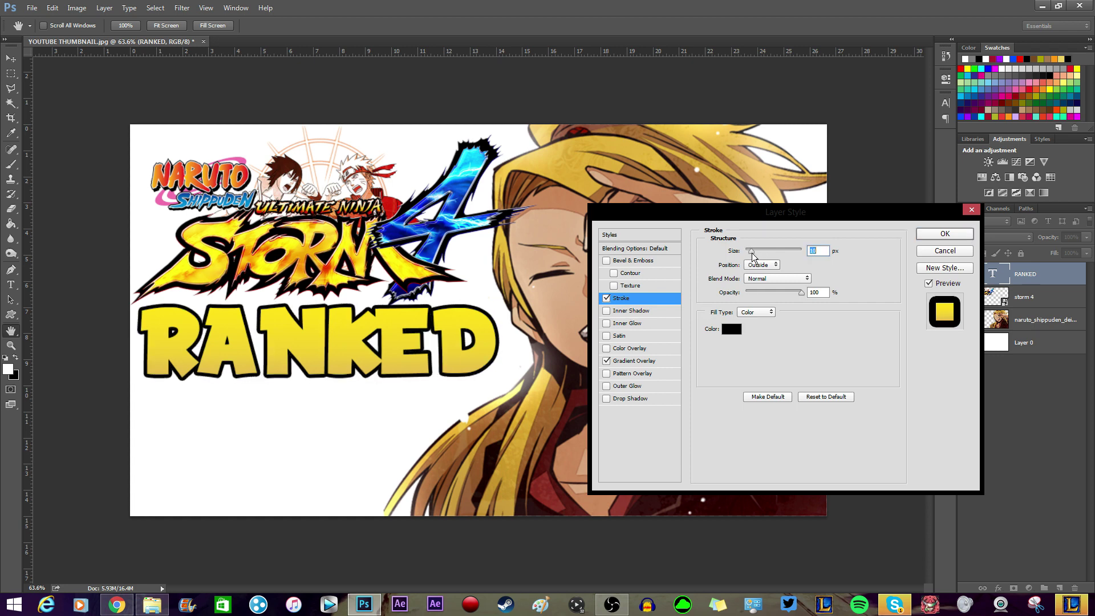
Try other thicknesses for the RANKED text's stroke and set its size to 15 px.
mouse_move(751, 252)
left_mouse_down()
mouse_move(767, 255)
mouse_move(754, 251)
left_mouse_up()
left_click(824, 250)
key("Down")
key("Down")
key("Down")
key("Down")
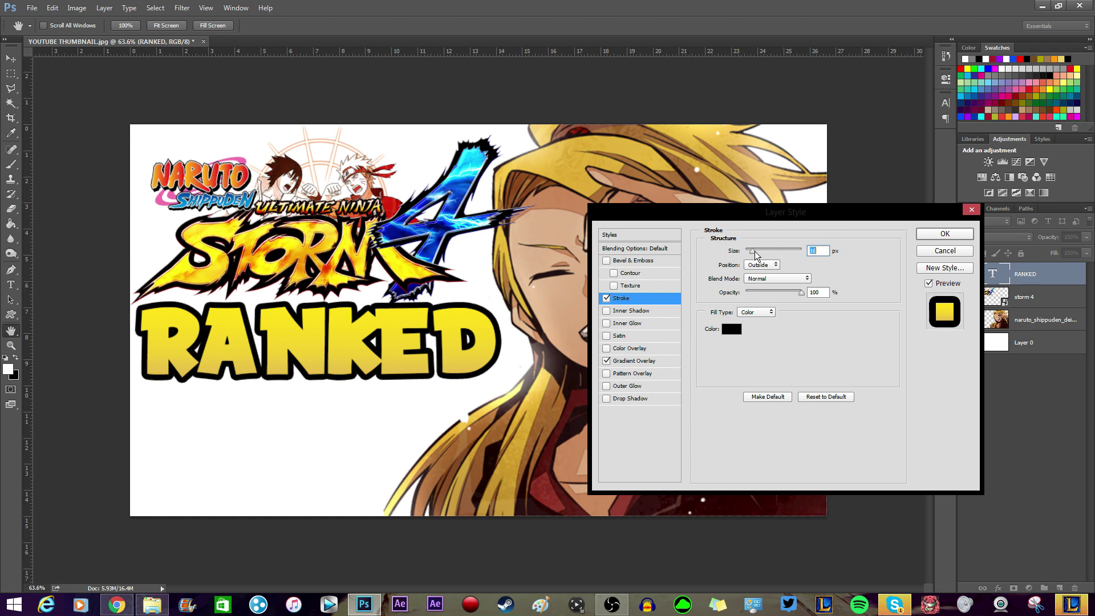
key("Down")
key("Down")
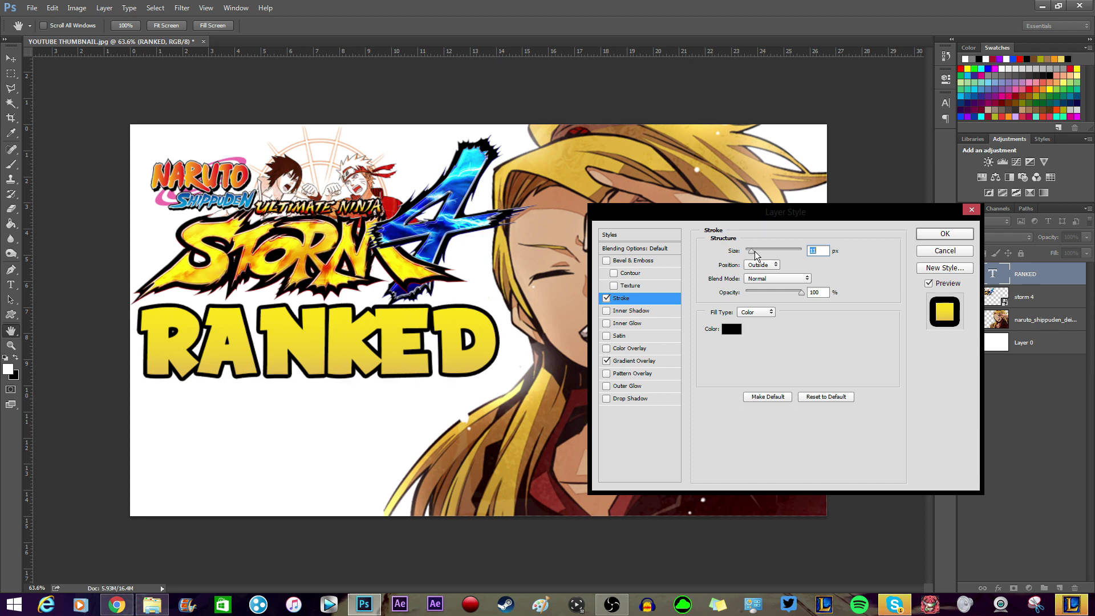
key("Up")
key("Up")
key("Up")
key("Up")
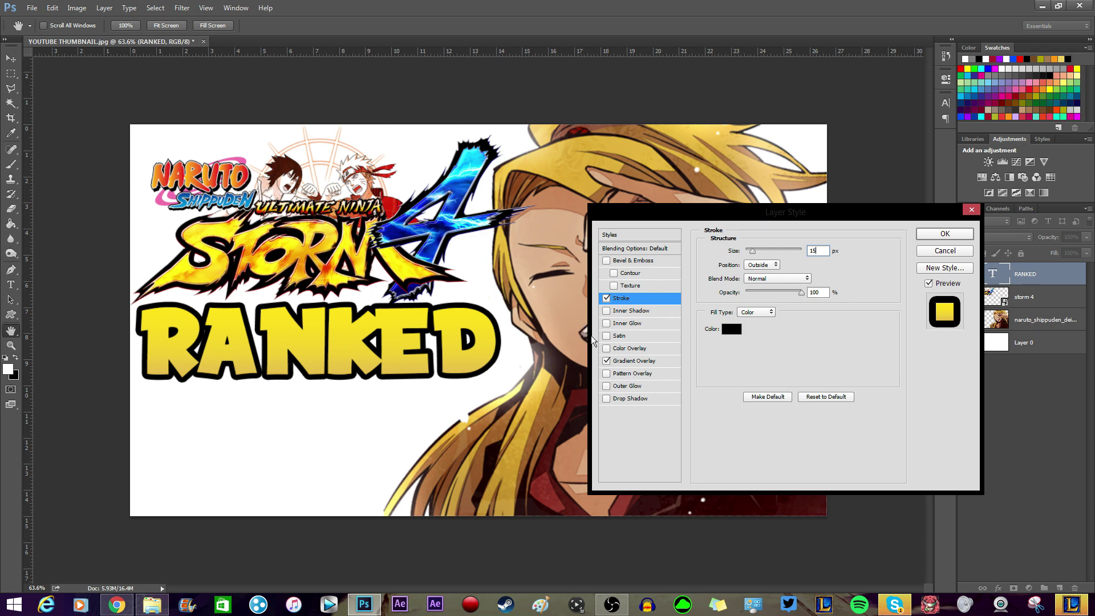
Reopen the RANKED text's overlay gradient and set its ending colour stop to bright yellow (ffdf00).
left_click(624, 363)
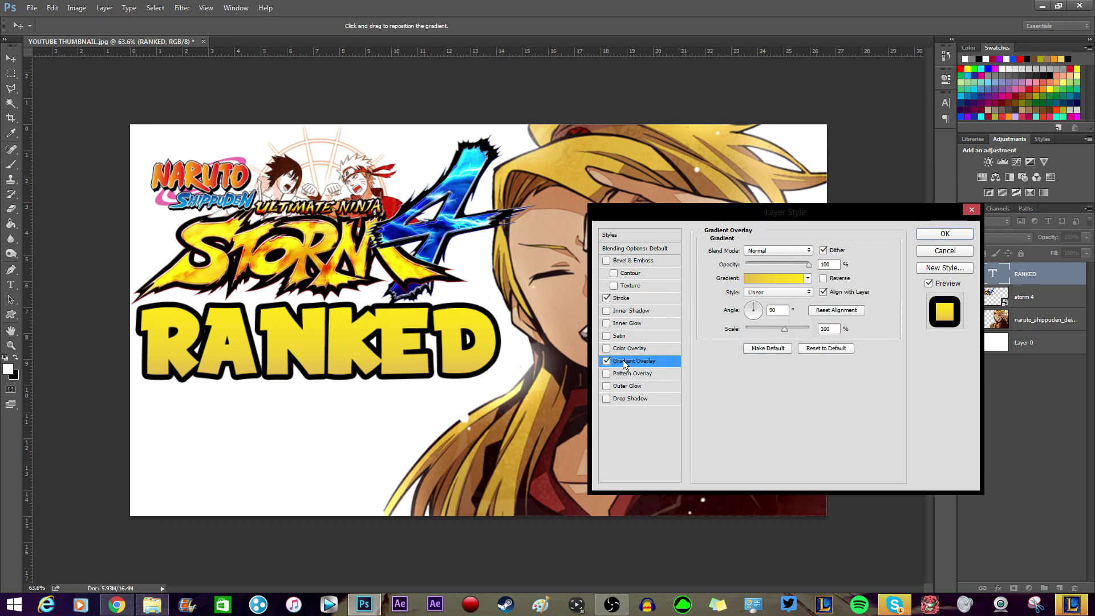
left_click(774, 278)
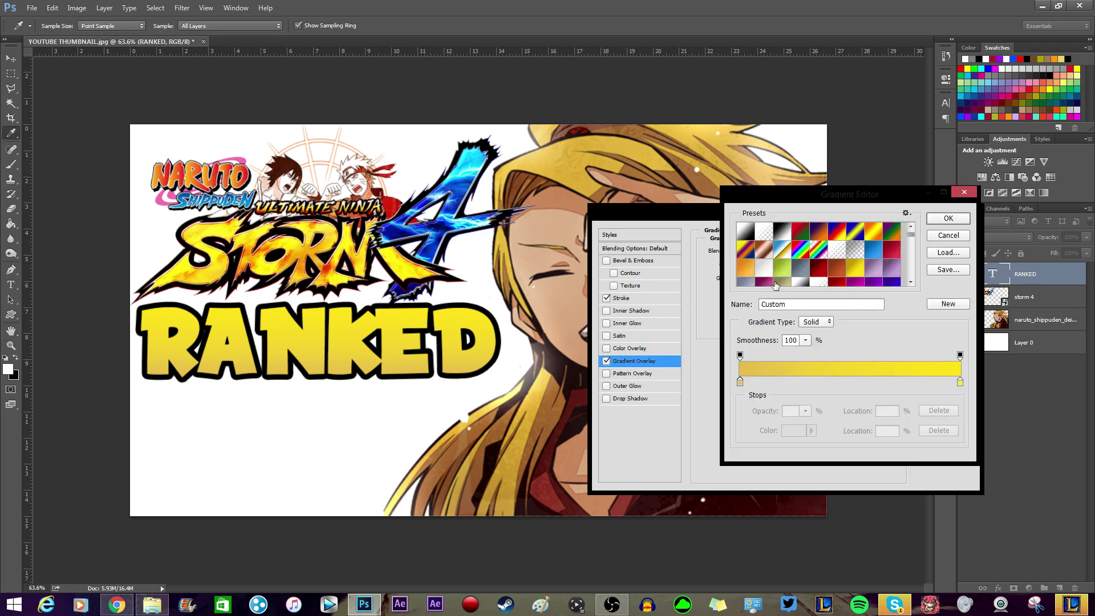
left_click(960, 382)
left_click(795, 432)
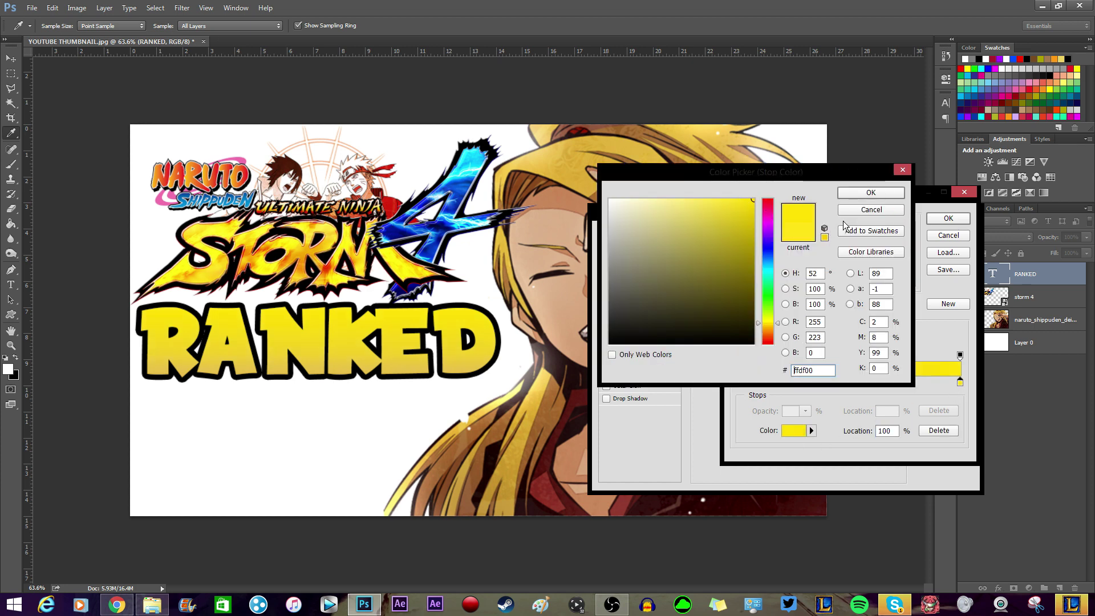
left_click(870, 193)
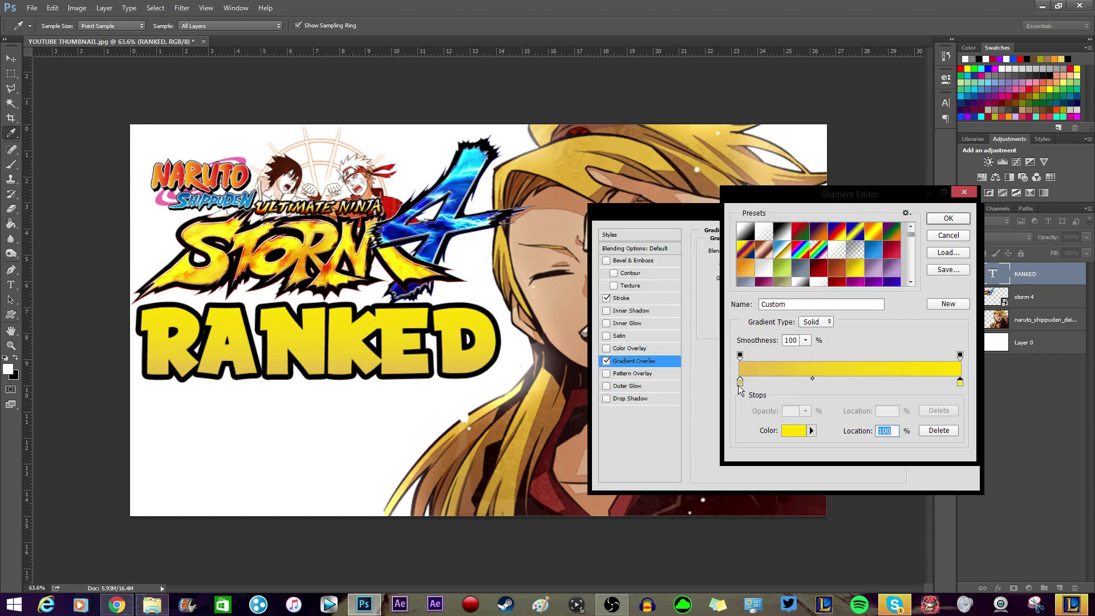
Set the starting colour stop of the RANKED text's gradient to brown (aa662b), sampled from the character's hair.
left_click(739, 383)
left_click(794, 431)
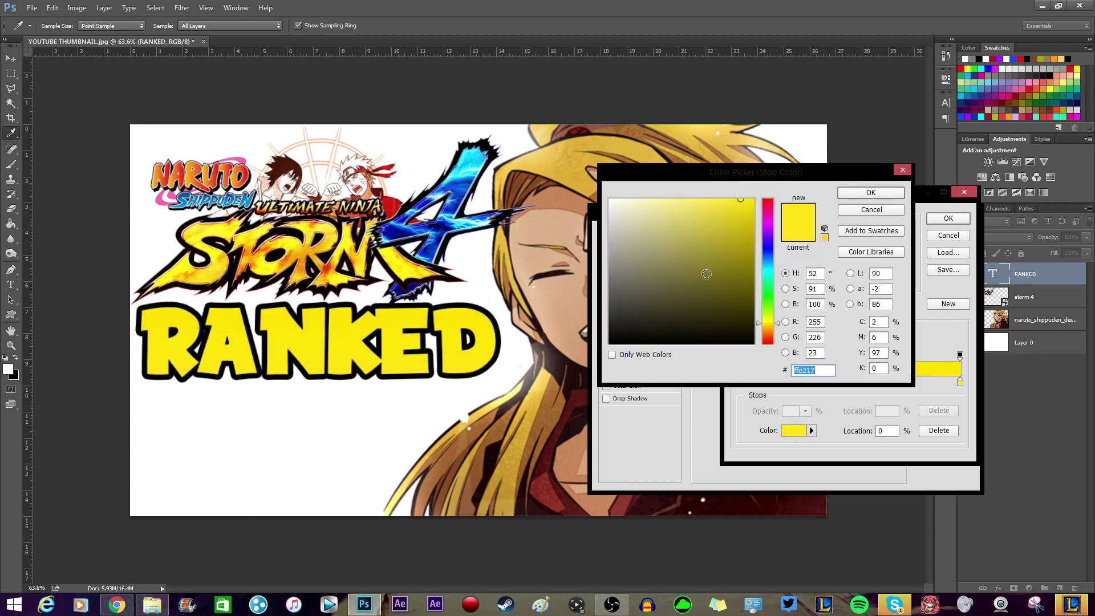
left_click(566, 274)
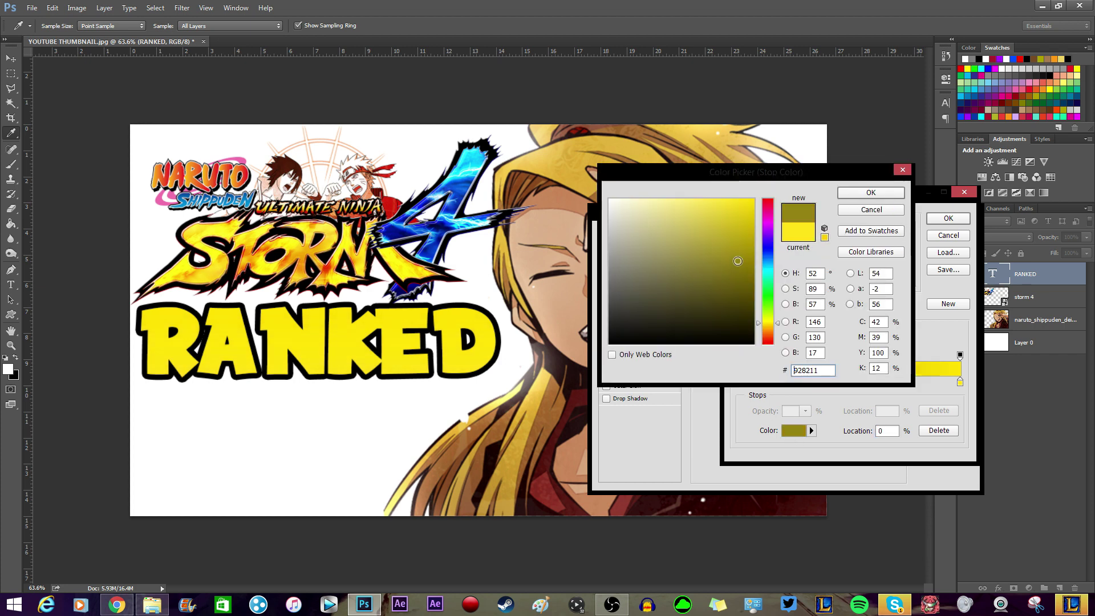
left_click(470, 435)
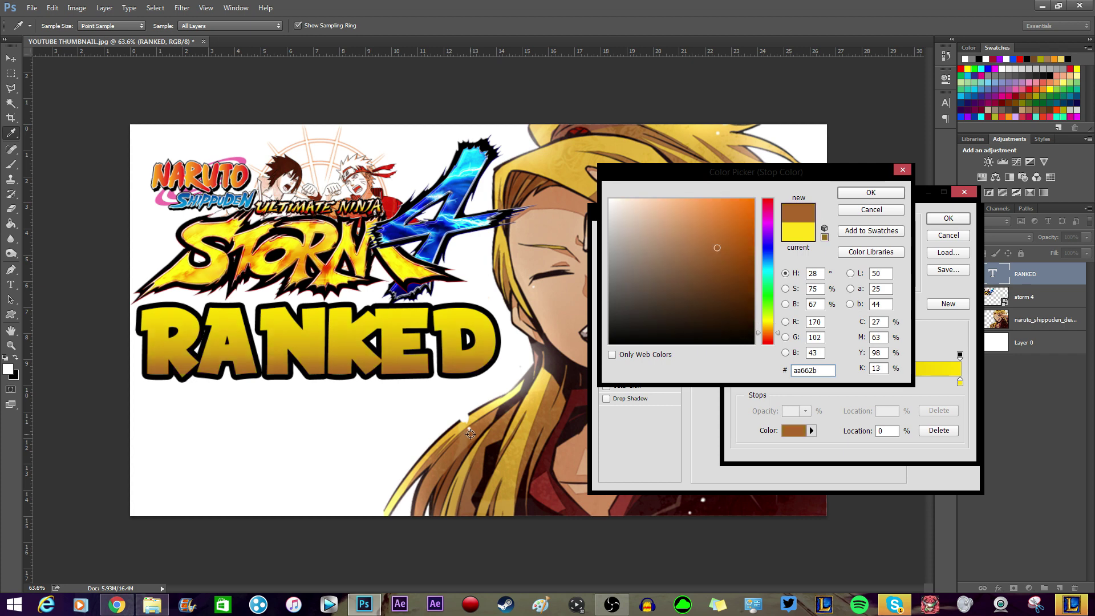
left_click(862, 192)
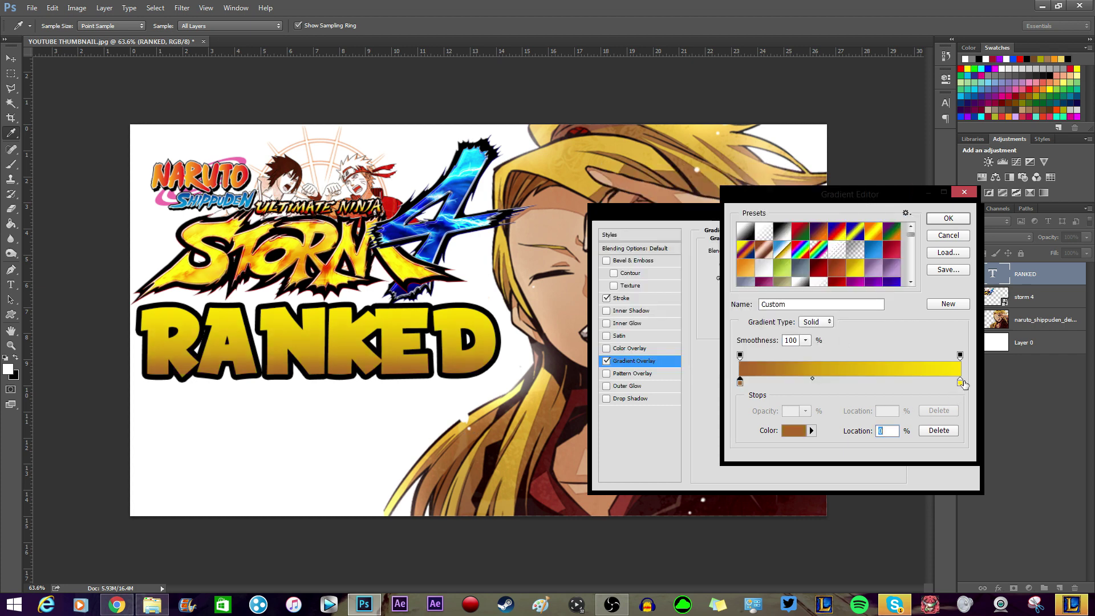
left_click(959, 386)
left_click(799, 431)
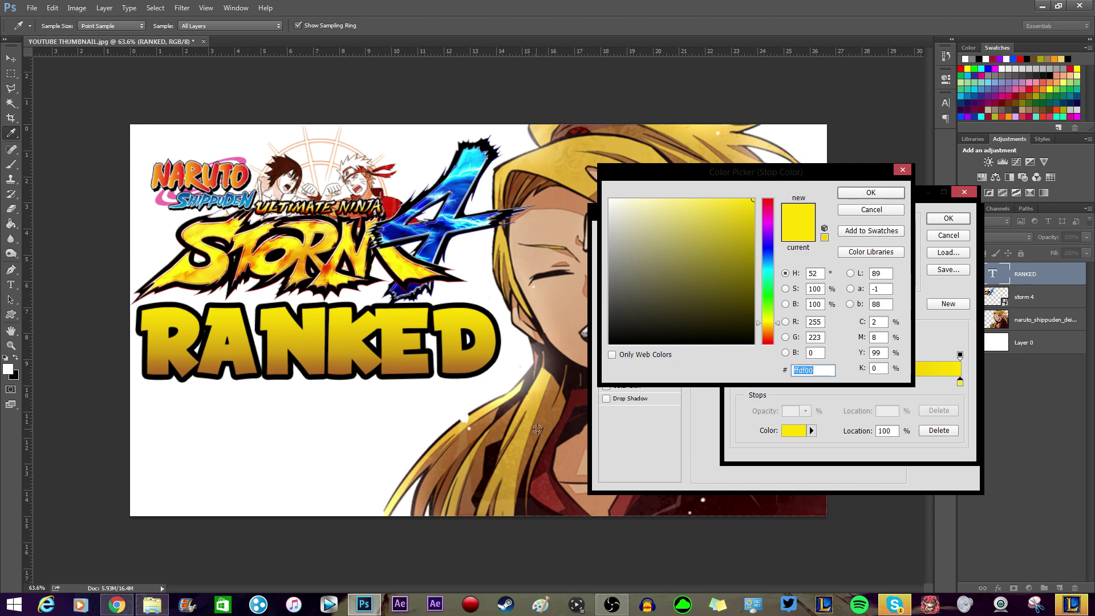
left_click(533, 399)
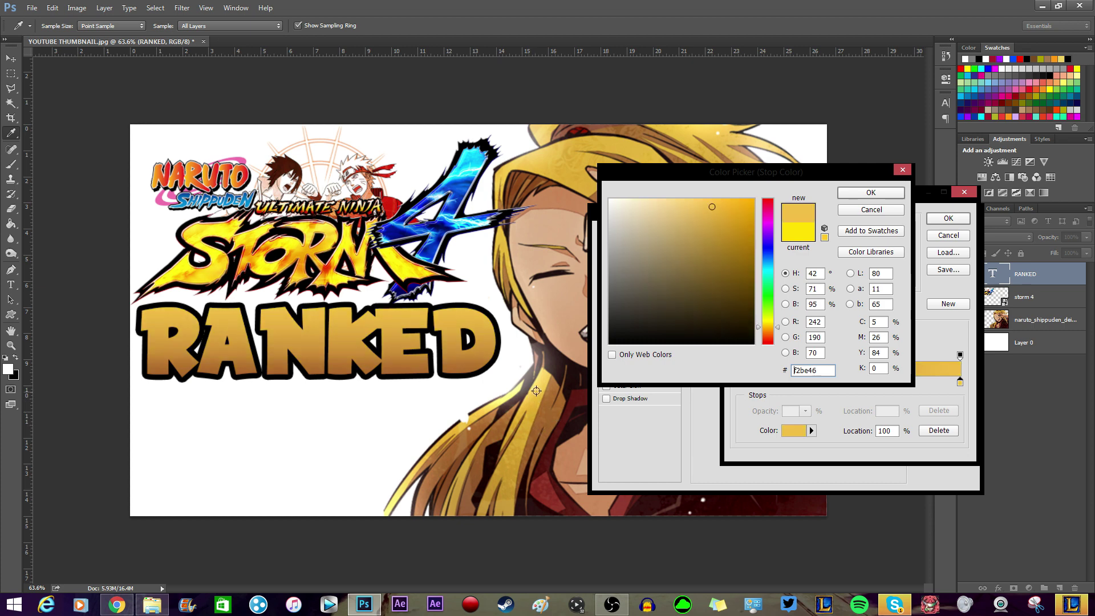
left_click(522, 256)
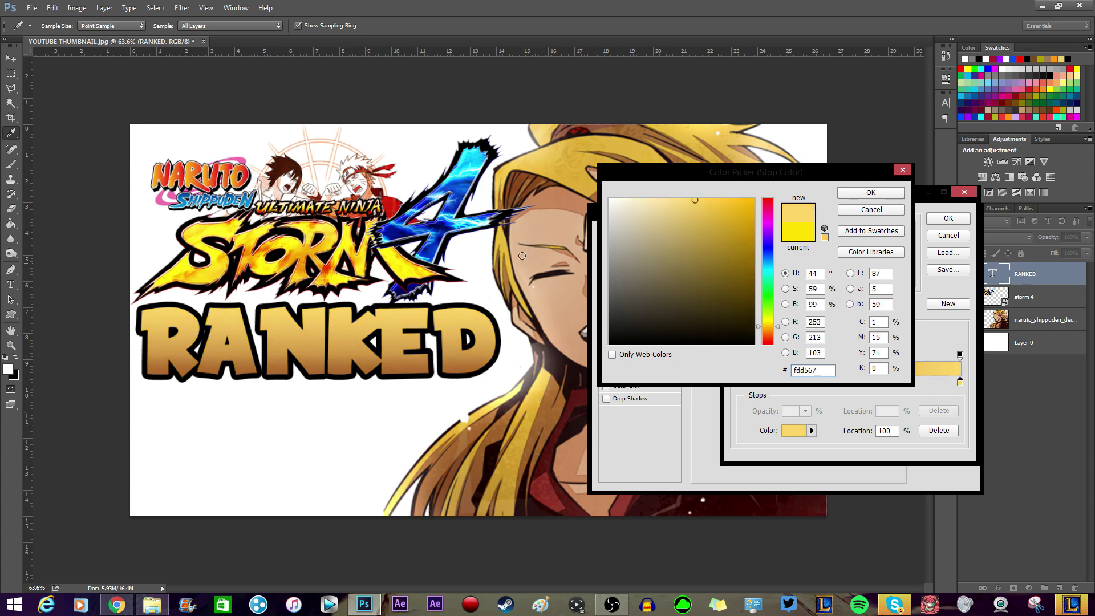
left_click(505, 174)
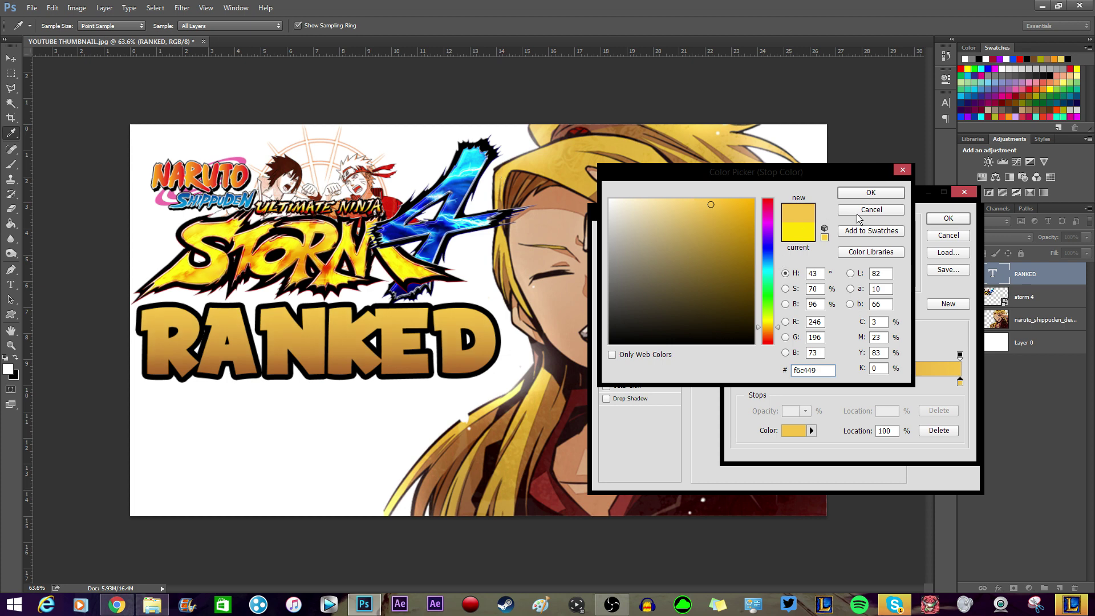
mouse_move(767, 314)
left_mouse_down()
mouse_move(762, 331)
mouse_move(768, 297)
mouse_move(770, 328)
left_mouse_up()
left_click(861, 210)
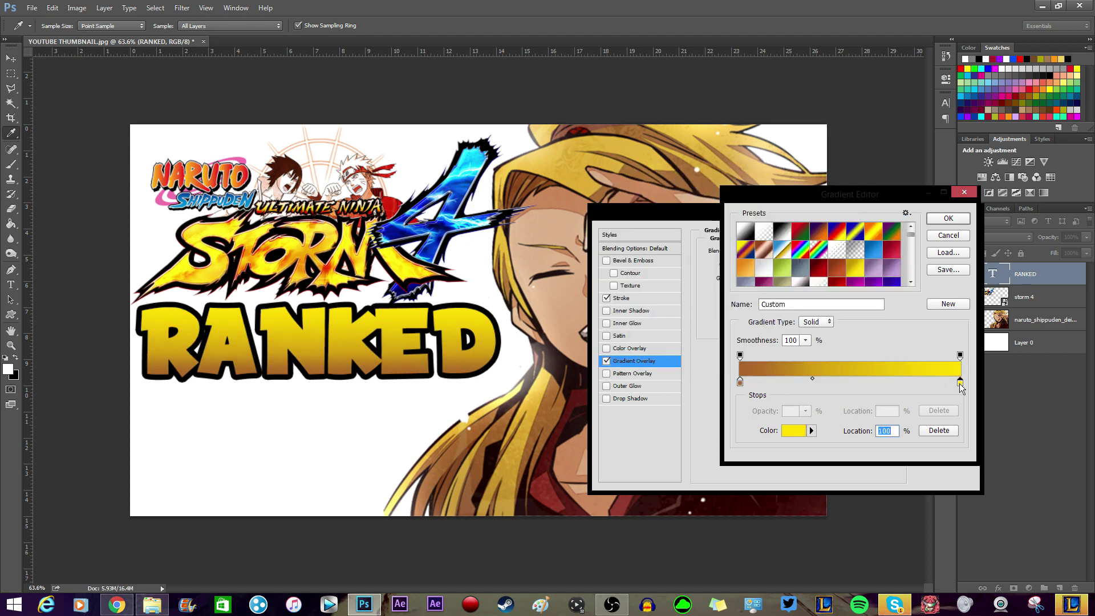
Move the gradient's yellow ending stop to location 82% and accept the gradient.
left_click_drag(960, 382, 873, 387)
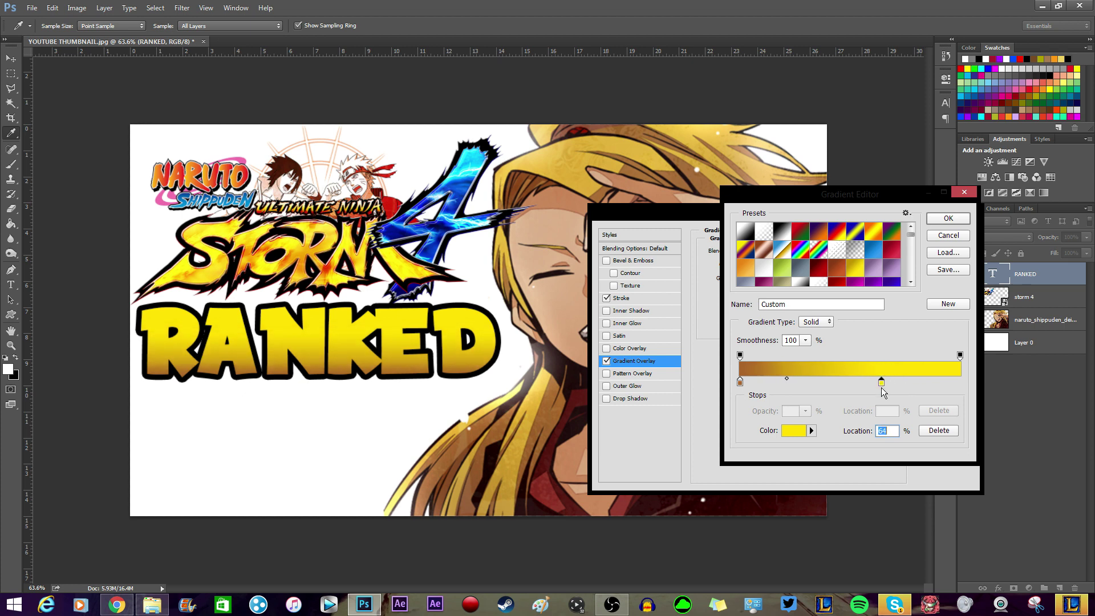
left_click_drag(883, 380, 918, 390)
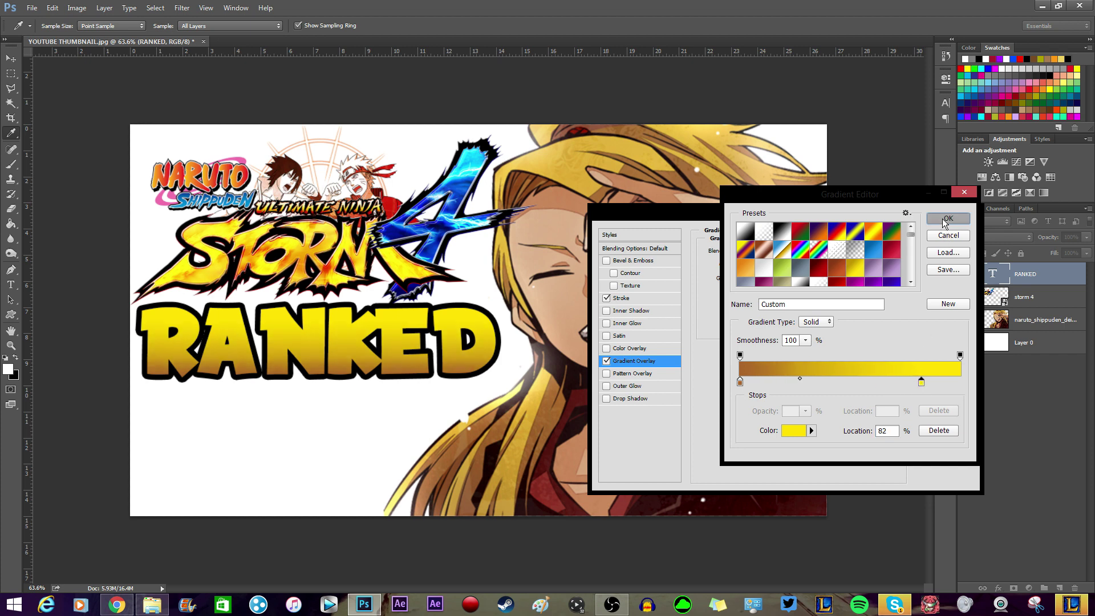
left_click(944, 218)
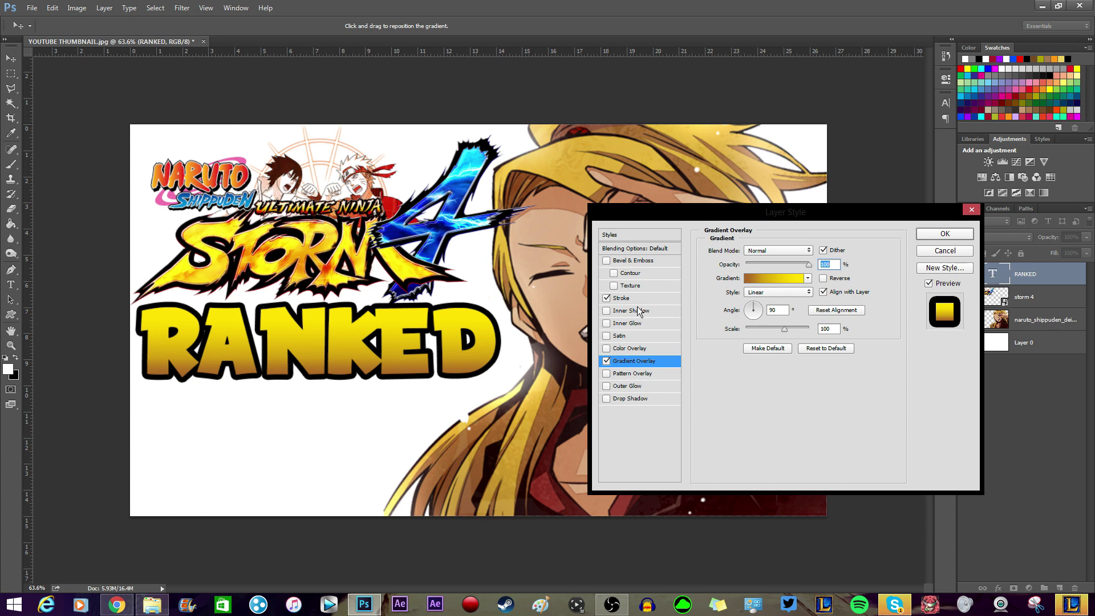
Try a drop shadow on the RANKED text with 39% opacity, a 42° angle and 44 px distance.
left_click(608, 398)
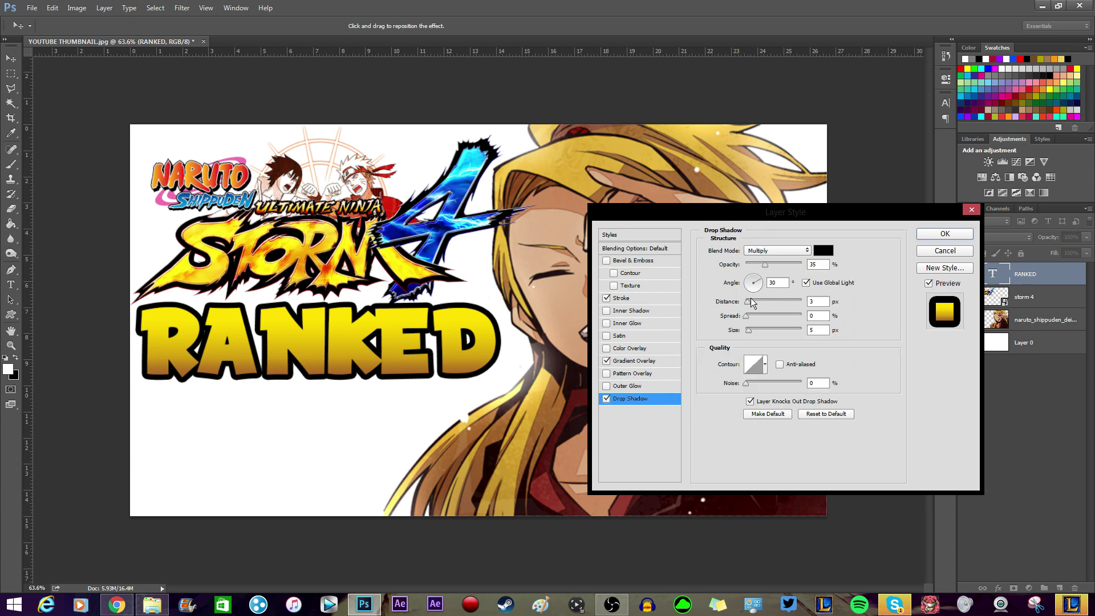
left_click_drag(747, 302, 765, 310)
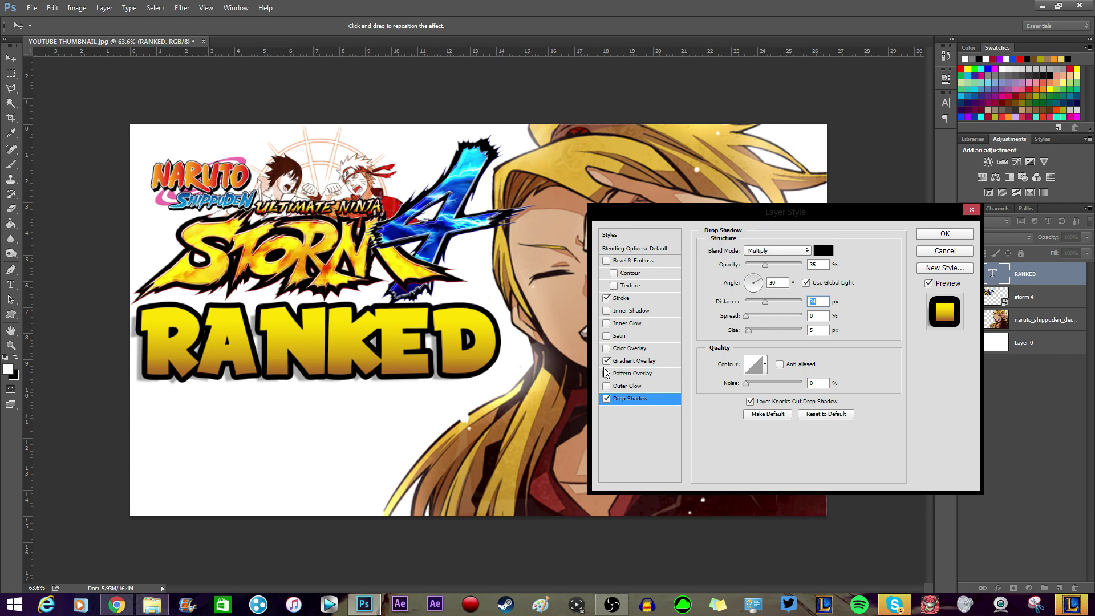
left_click_drag(779, 263, 769, 264)
key("Down")
key("Down")
key("Down")
key("Down")
key("Down")
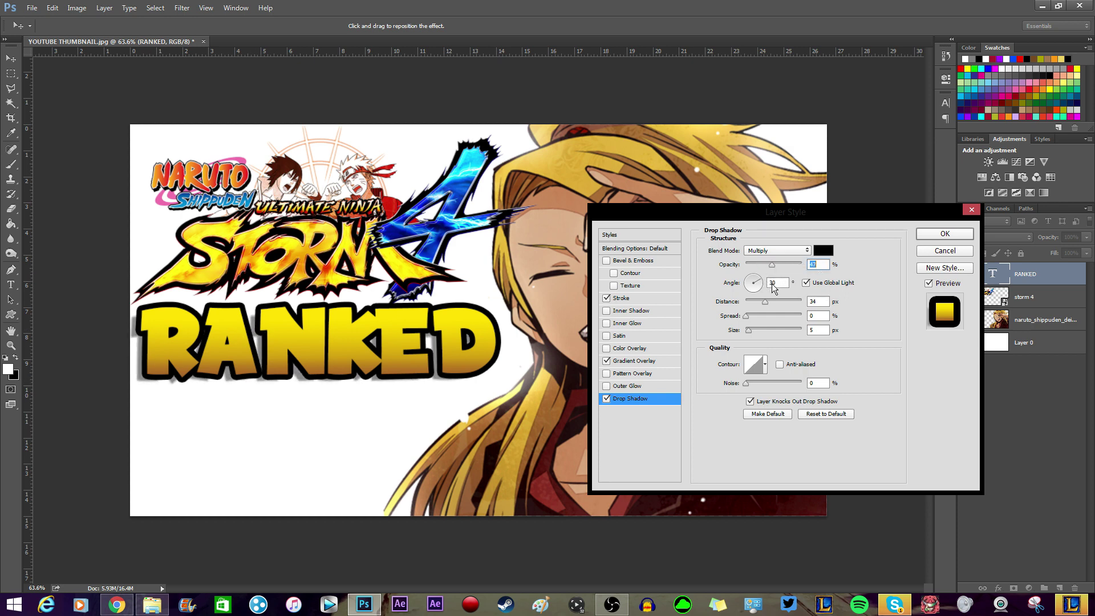
left_click_drag(765, 301, 768, 300)
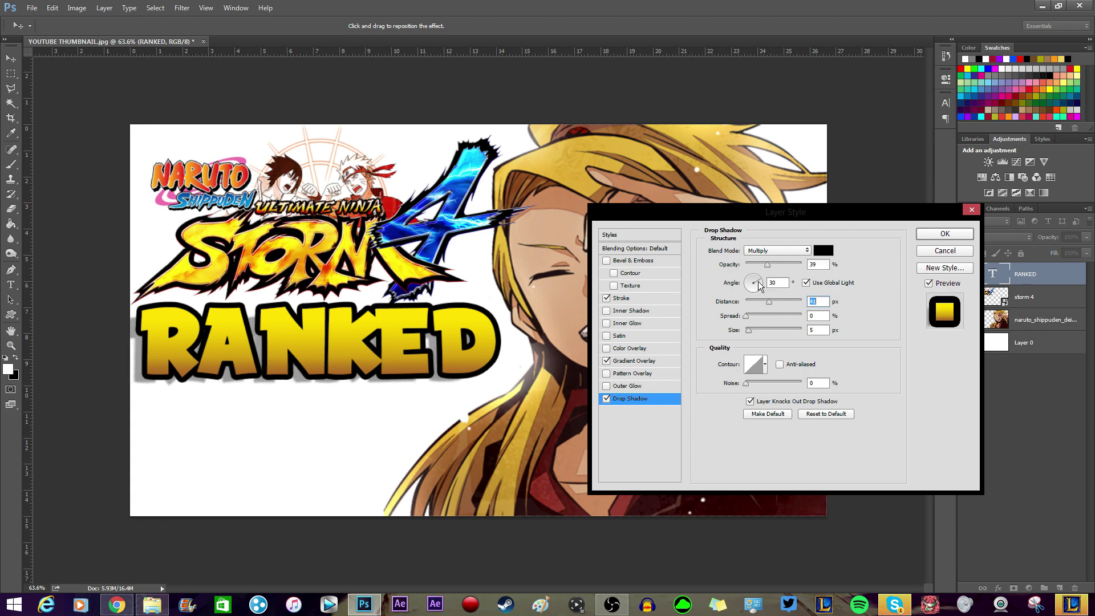
mouse_move(760, 285)
left_mouse_down()
mouse_move(748, 292)
mouse_move(757, 276)
mouse_move(770, 302)
left_mouse_up()
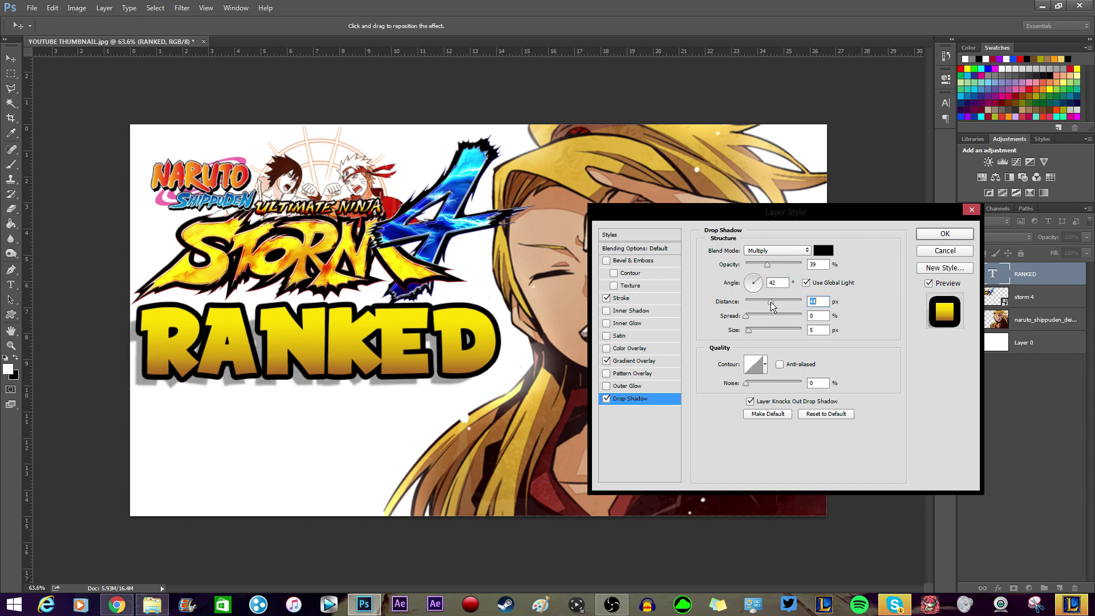
left_click(606, 399)
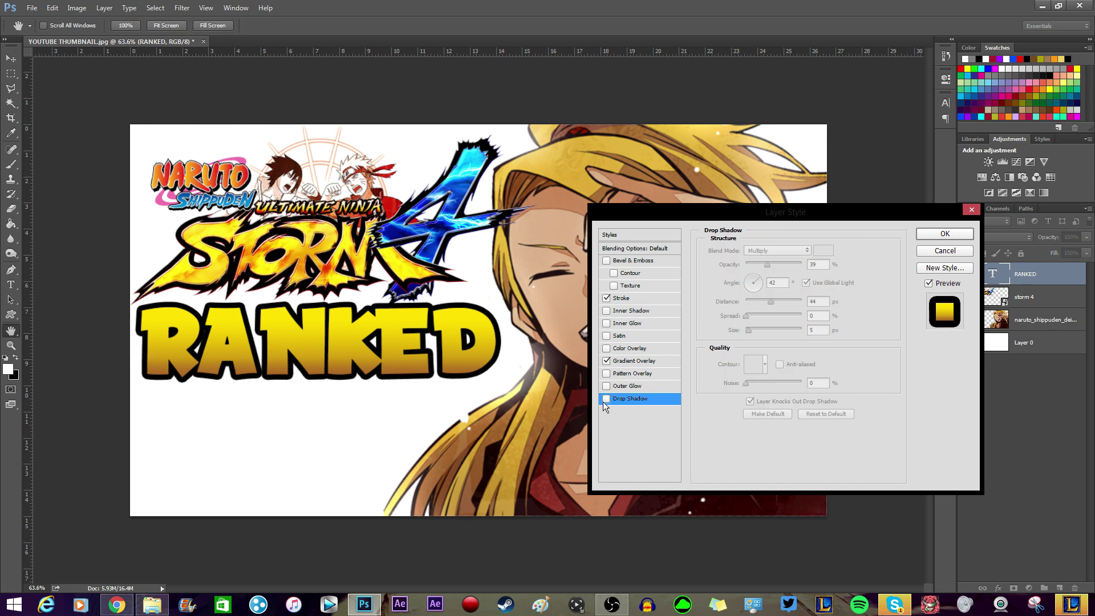
Accept the RANKED text's layer style and convert the layer to a smart object.
left_click(929, 234)
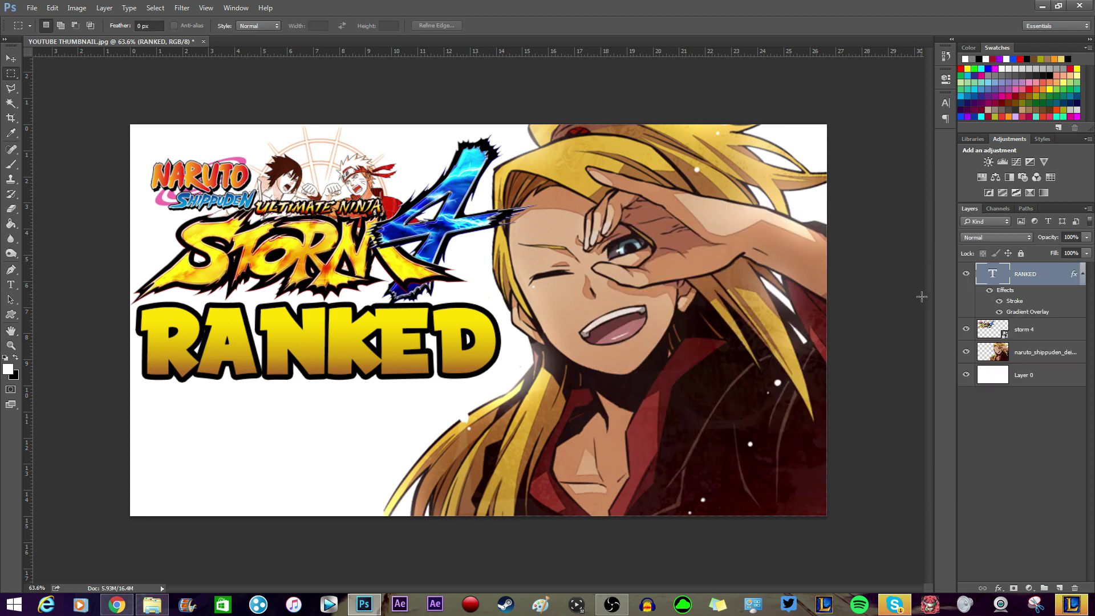
right_click(1024, 281)
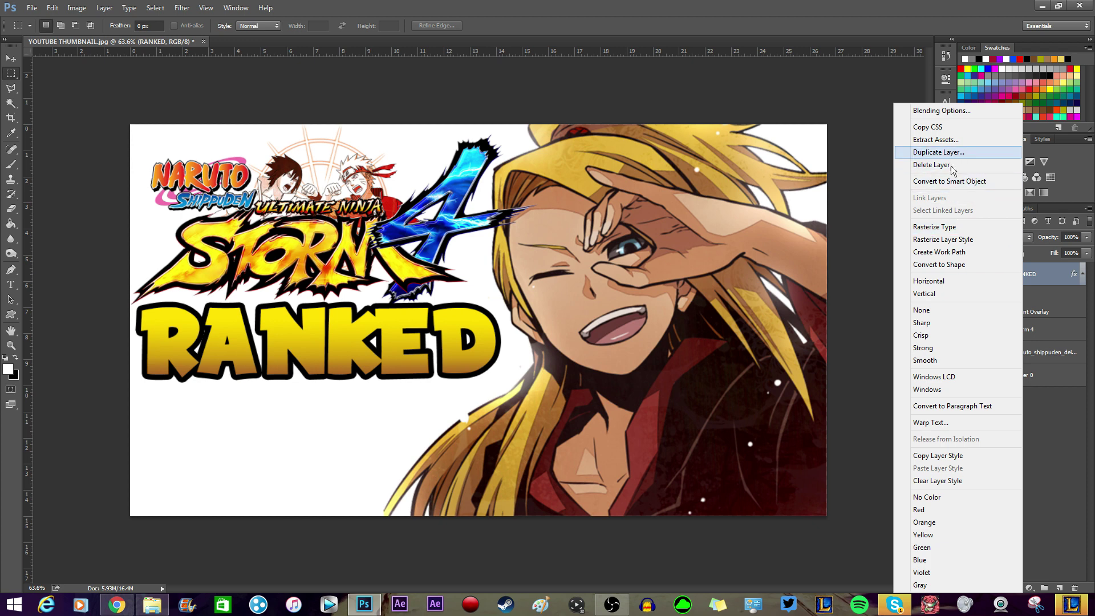
left_click(946, 182)
Add a red (ff0000) outside stroke to the RANKED smart object and make it thinner.
right_click(1026, 280)
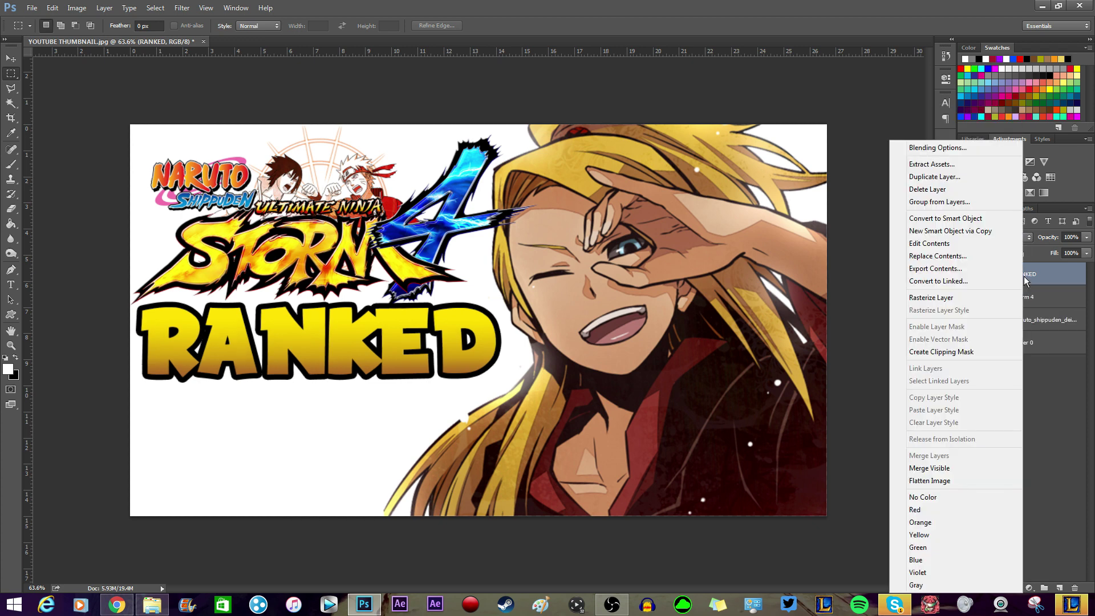
left_click(937, 148)
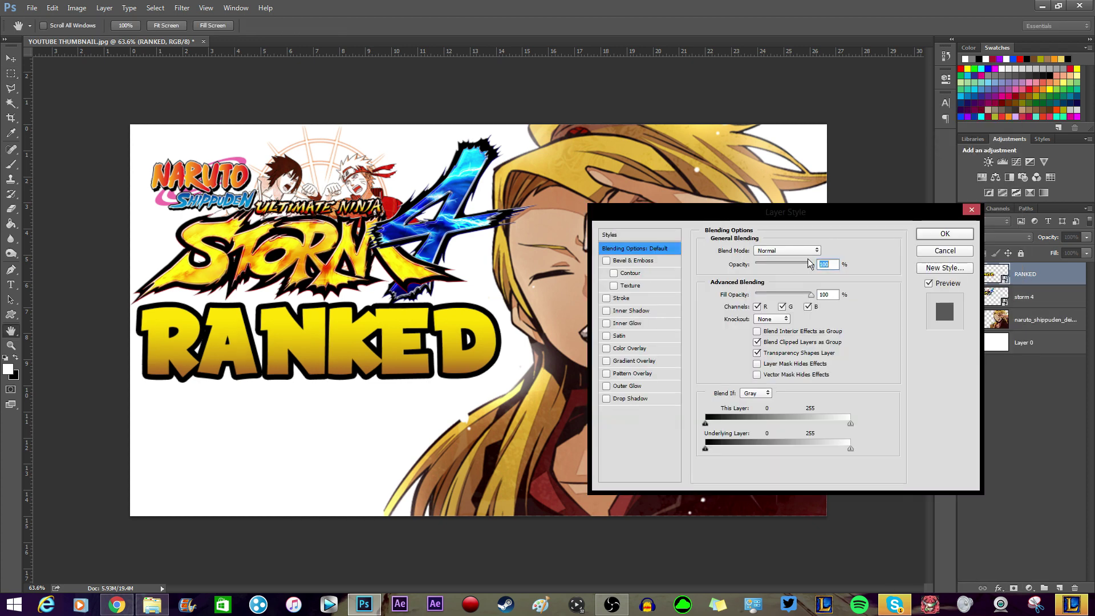
left_click(620, 298)
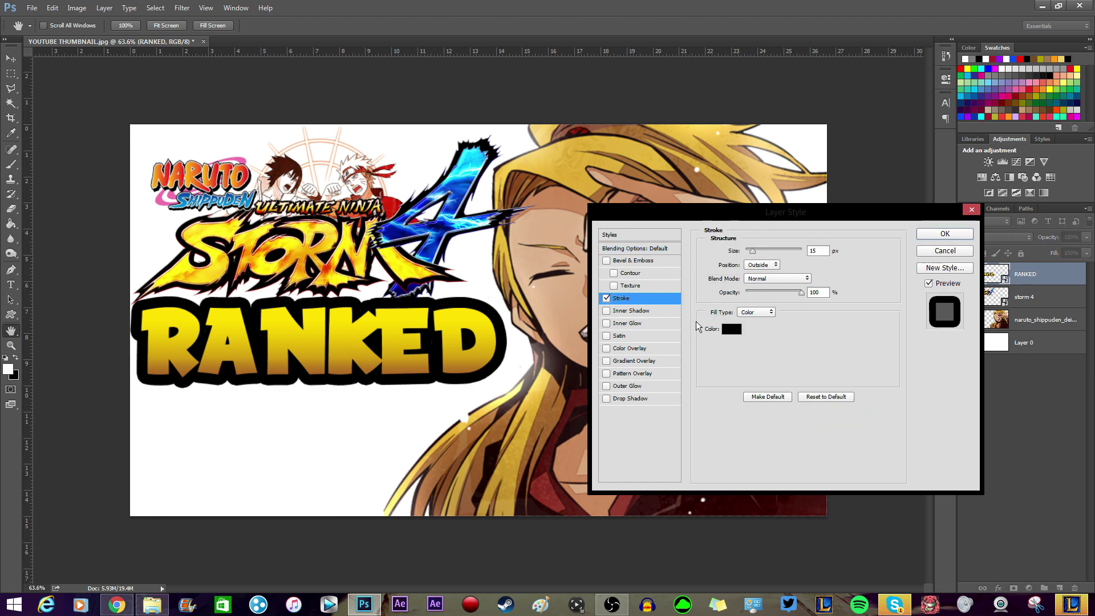
left_click(730, 329)
type("ff0000")
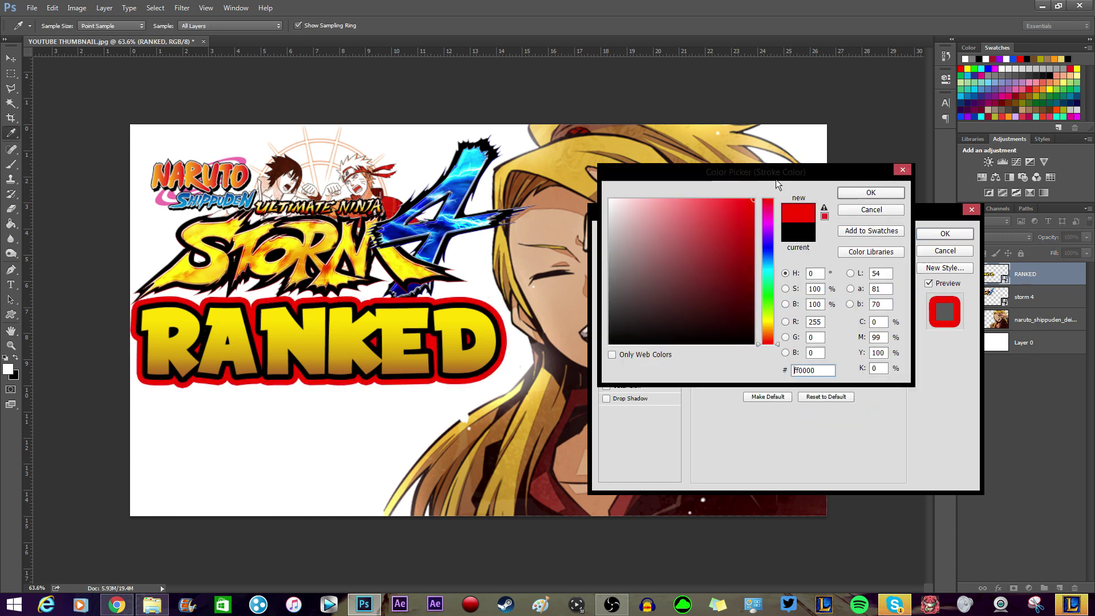
left_click(870, 192)
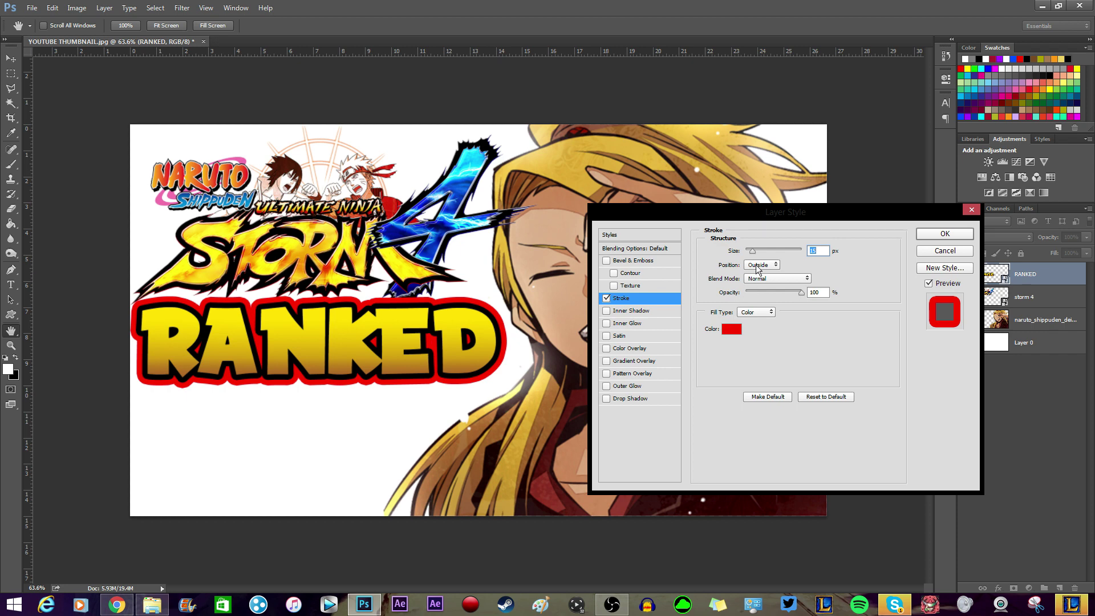
left_click_drag(752, 251, 750, 254)
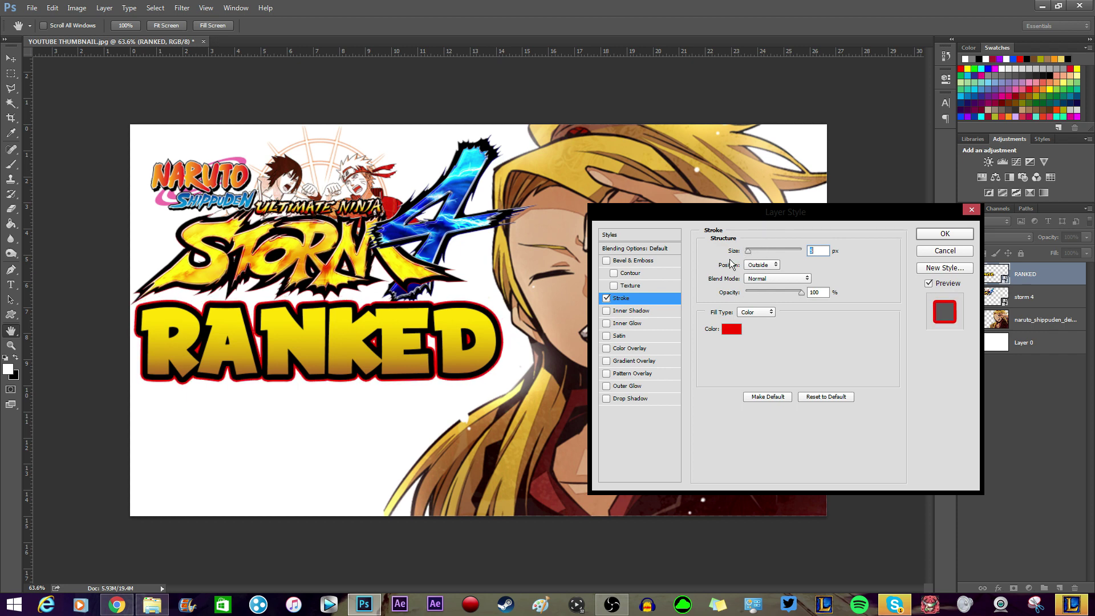
Change the RANKED smart object's stroke colour to white and accept the layer style.
left_click(737, 334)
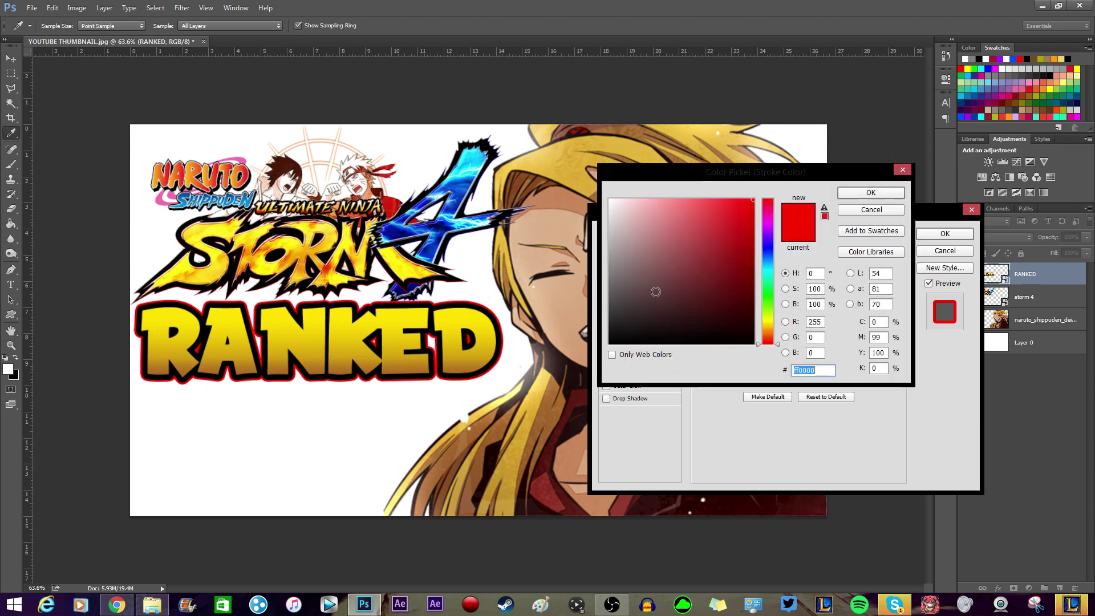
left_click_drag(655, 293, 588, 171)
left_click(871, 193)
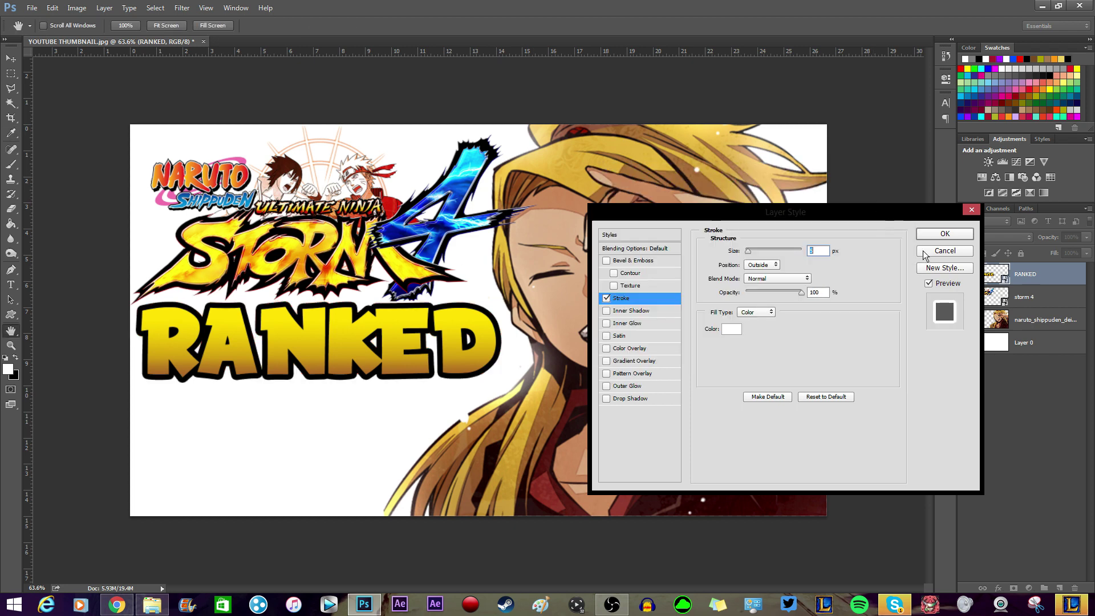
left_click(931, 234)
Fill the background layer (Layer 0) with purple using the Paint Bucket tool.
left_click(1038, 370)
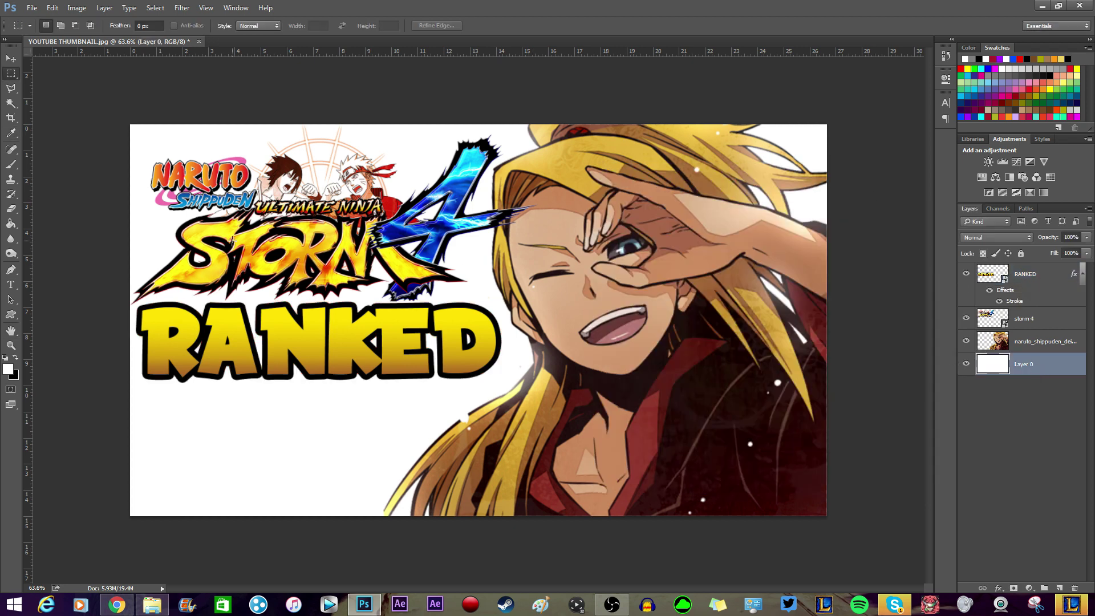
left_click(11, 223)
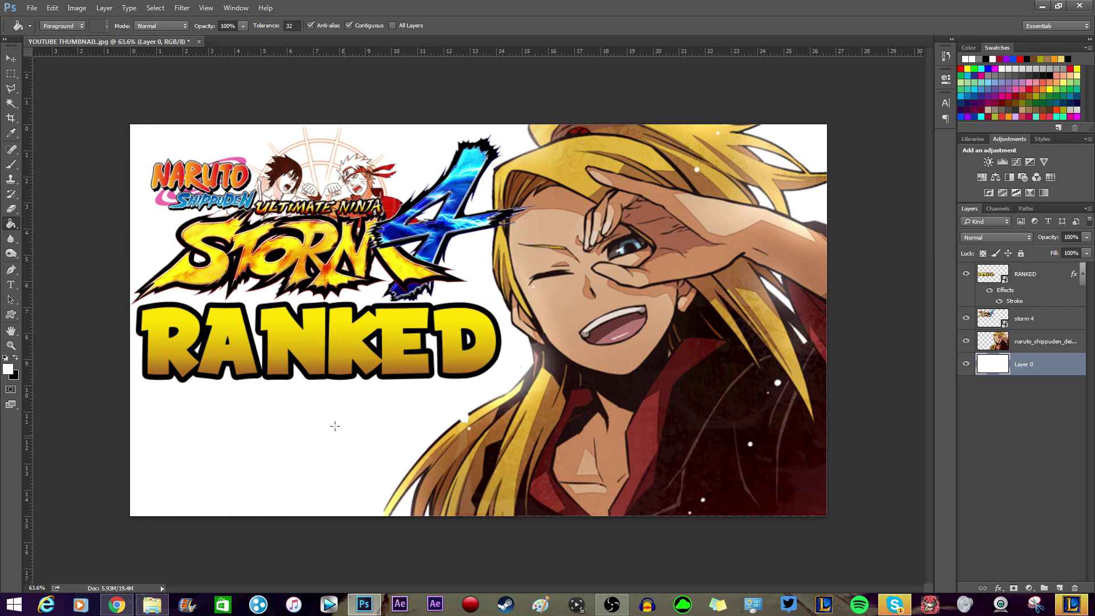
left_click(967, 117)
left_click(429, 403)
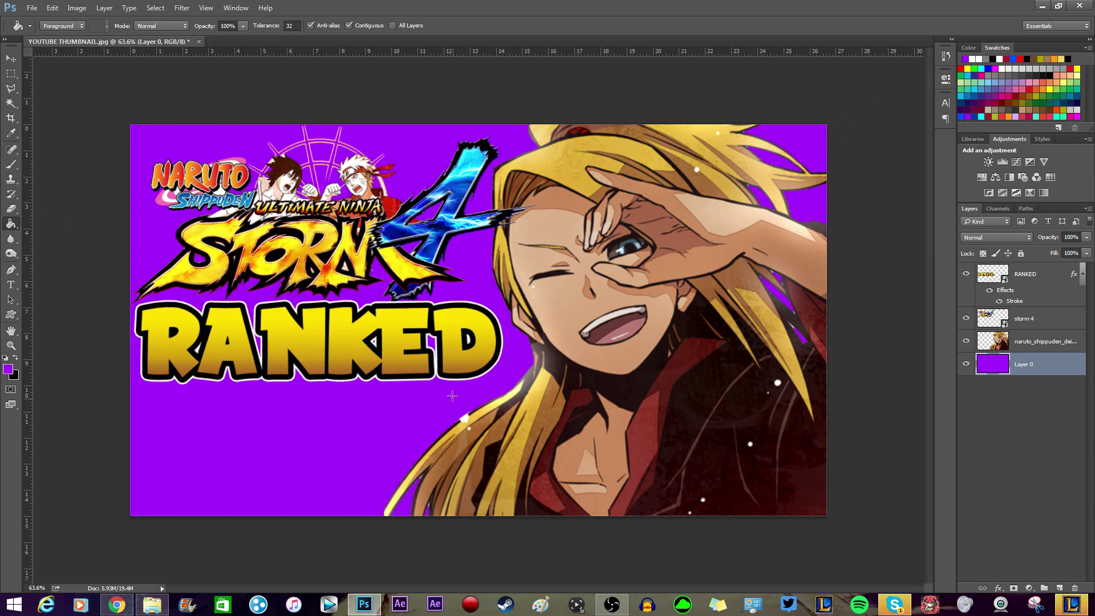
Thicken the RANKED text's white stroke slightly and move the text a little further down from the Storm 4 logo.
left_click(11, 59)
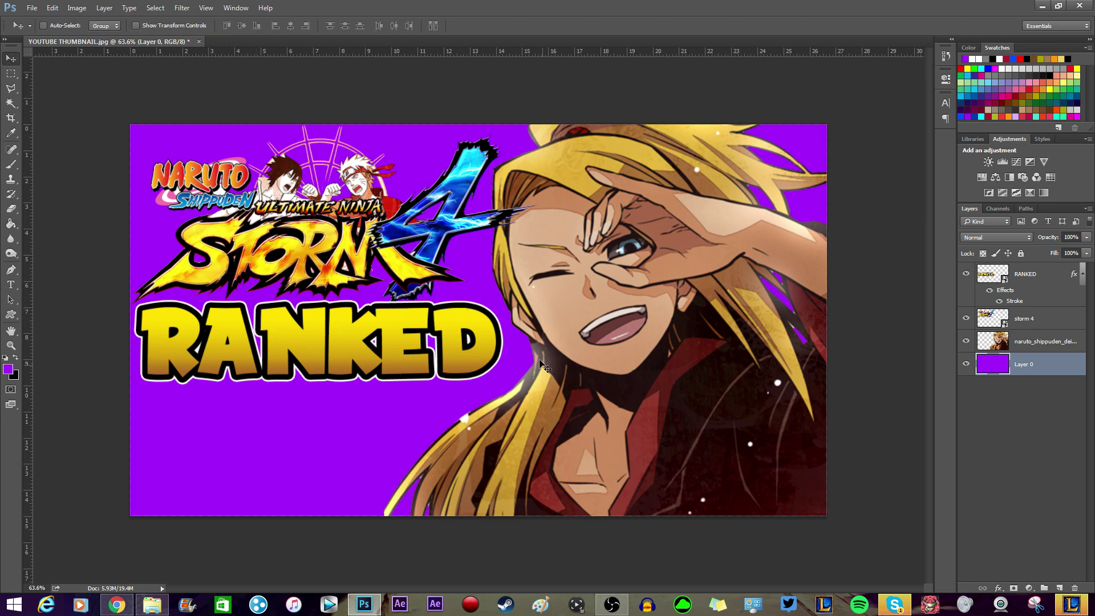
double_click(1014, 301)
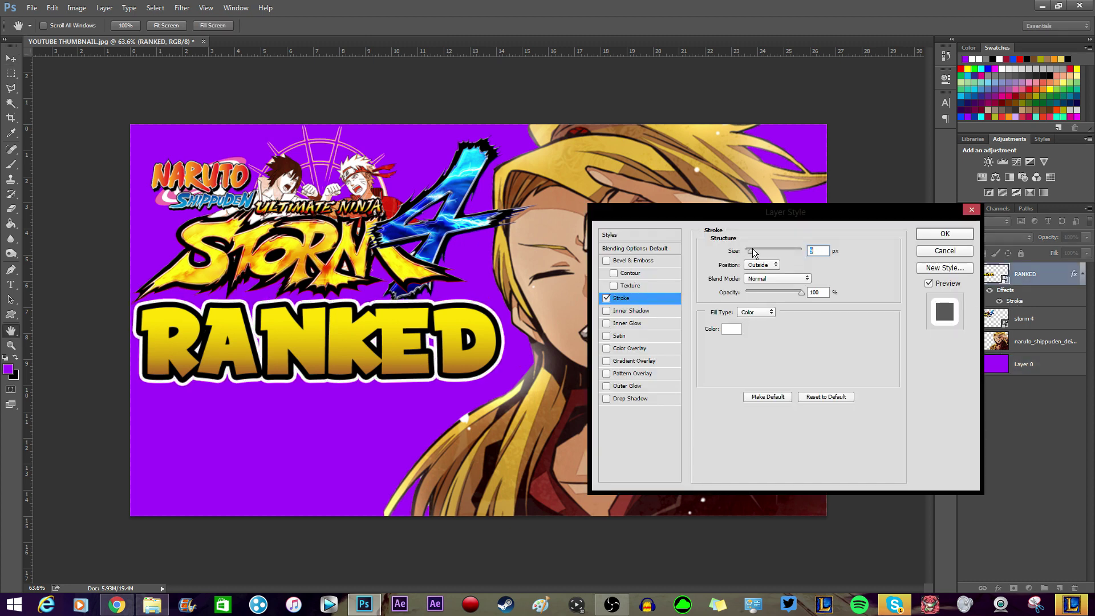
left_click(934, 234)
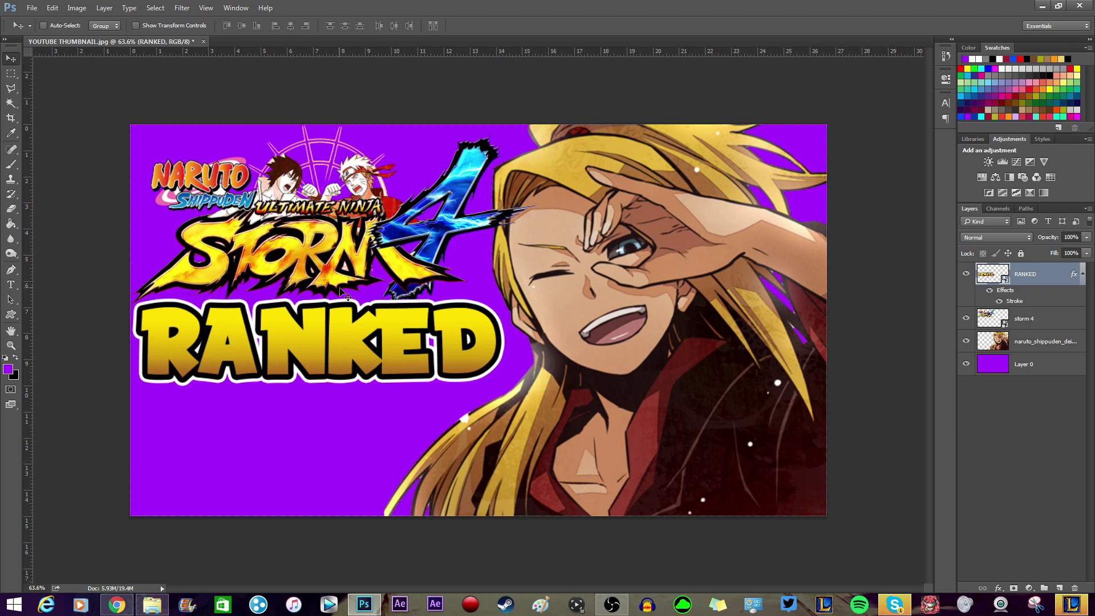
left_click_drag(346, 292, 345, 310)
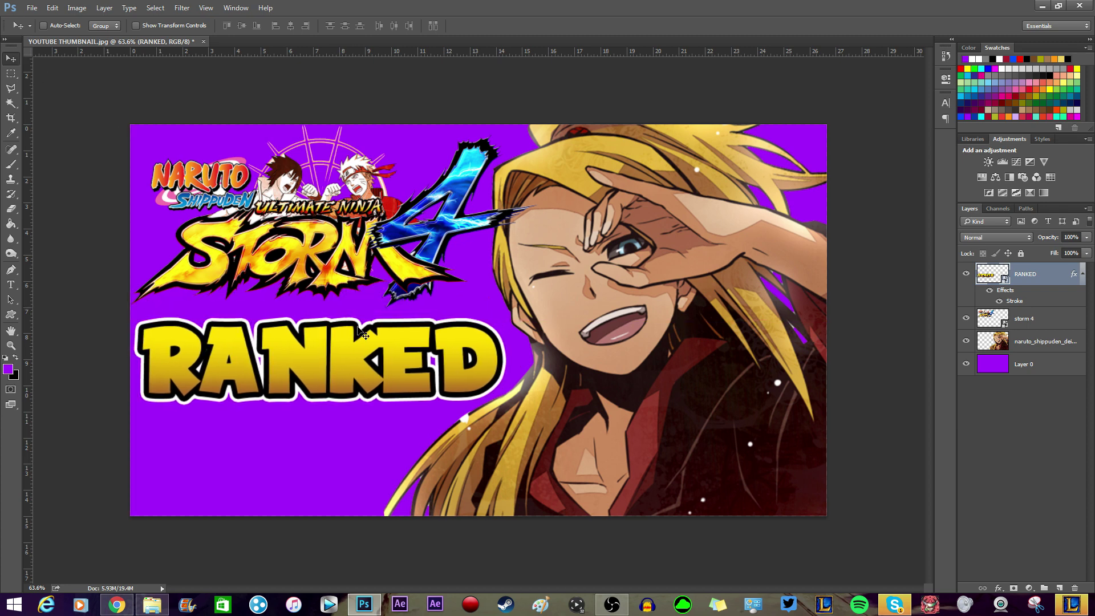
Enlarge the storm 4 logo layer slightly and shift it down so it sits just above the RANKED text.
left_click(1008, 321)
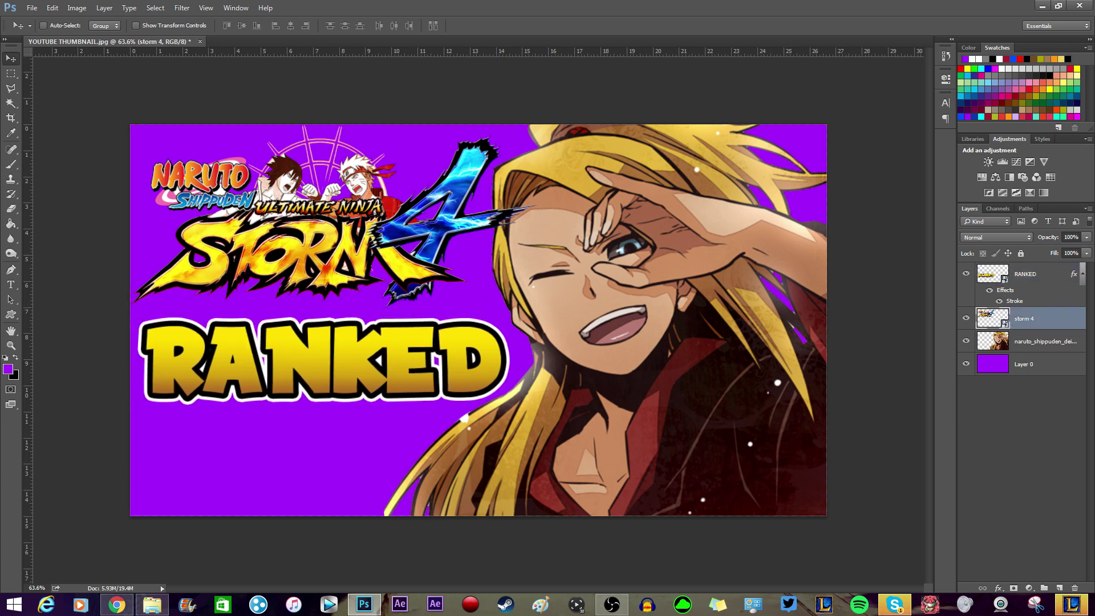
left_click(52, 8)
left_click(76, 230)
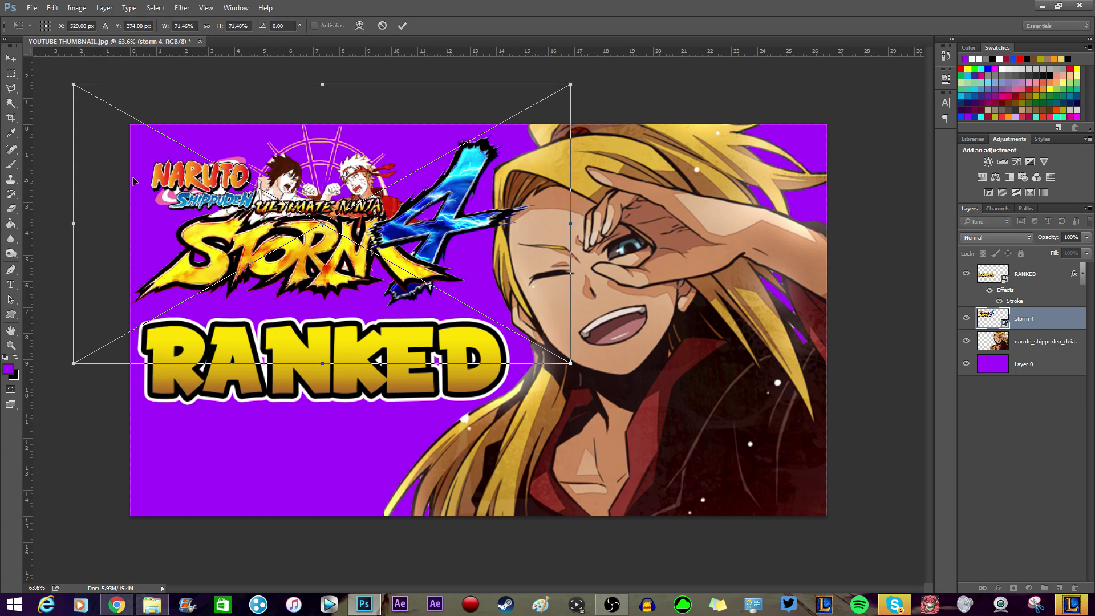
left_click_drag(75, 85, 42, 69)
left_click_drag(396, 171, 428, 186)
key("Return")
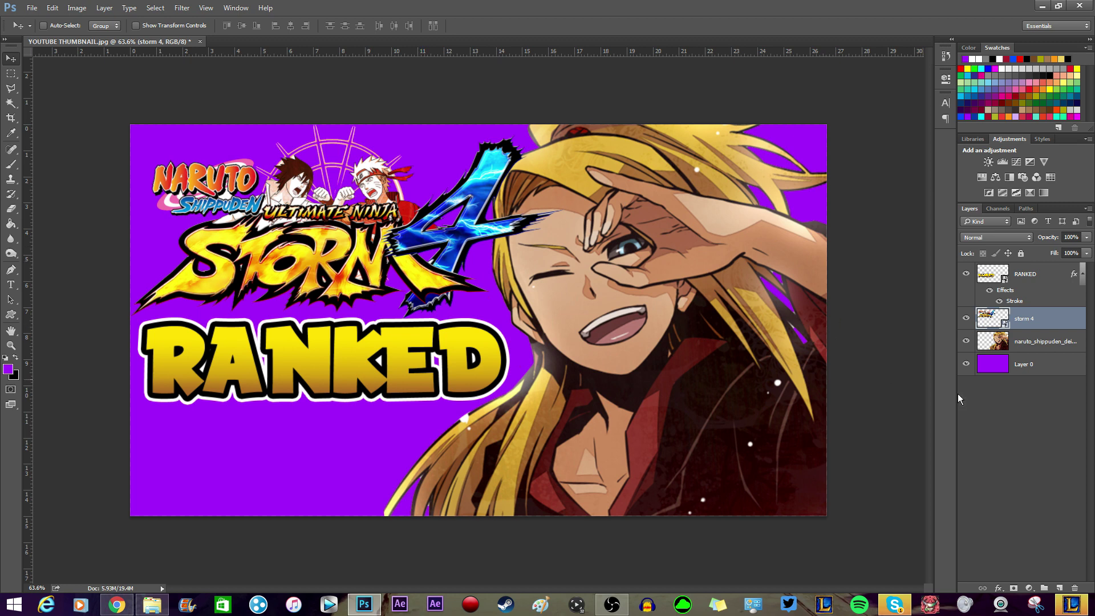
Place the Naruto-Ultimate-Ninja-Storm-4-2014-12-27 image directly above the purple background layer so it fills the canvas.
left_click(1020, 366)
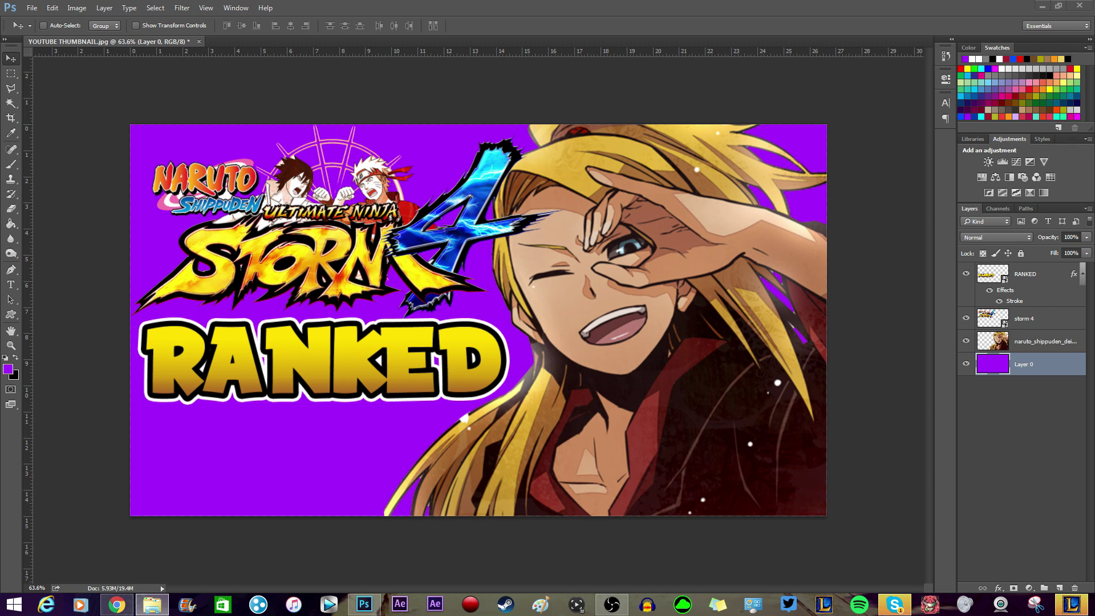
left_click_drag(426, 406, 425, 406)
key("Return")
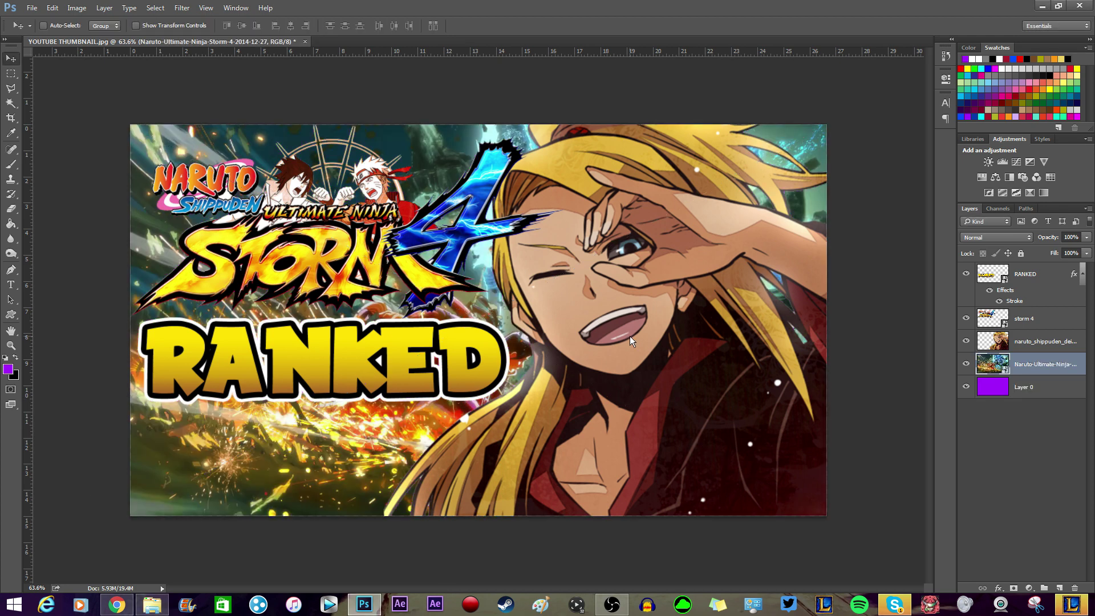
Bring the placed Storm 4 battle image in front of all layers for viewing and return it beneath the character render.
key("ctrl+bracketright")
key("ctrl+bracketright")
key("ctrl+bracketright")
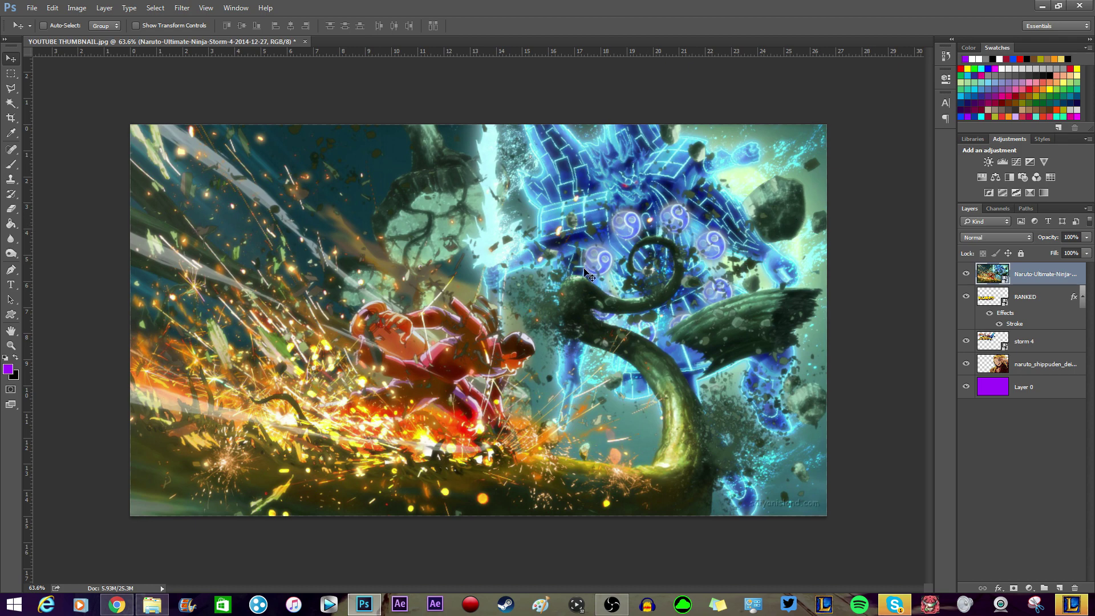
left_click_drag(1041, 277, 1032, 375)
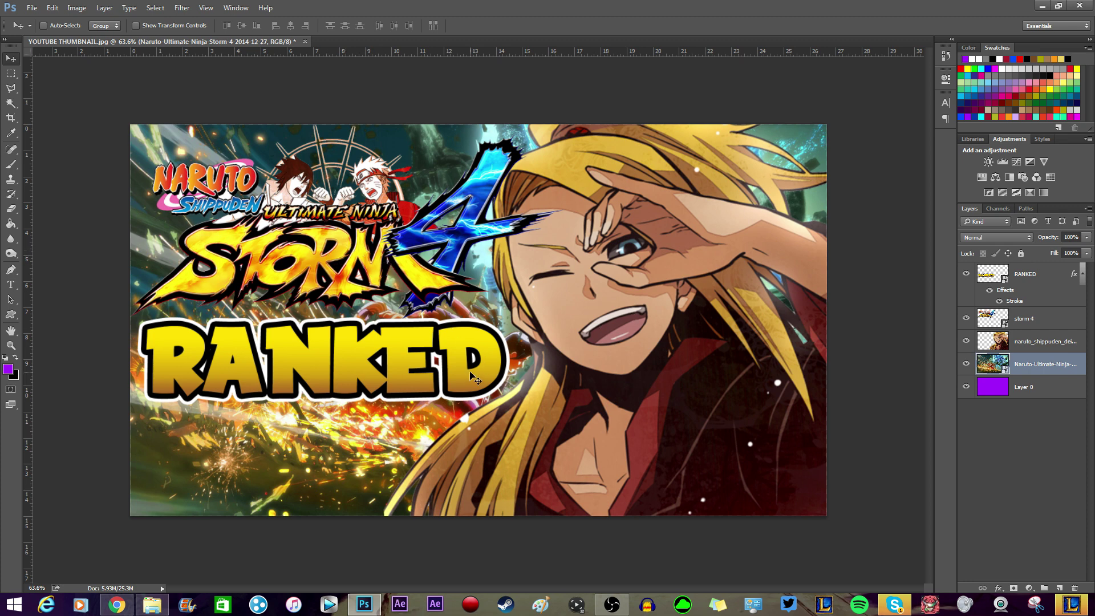
Hide the Storm 4 battle image layer and browse the custom shape and brush presets.
left_click(965, 363)
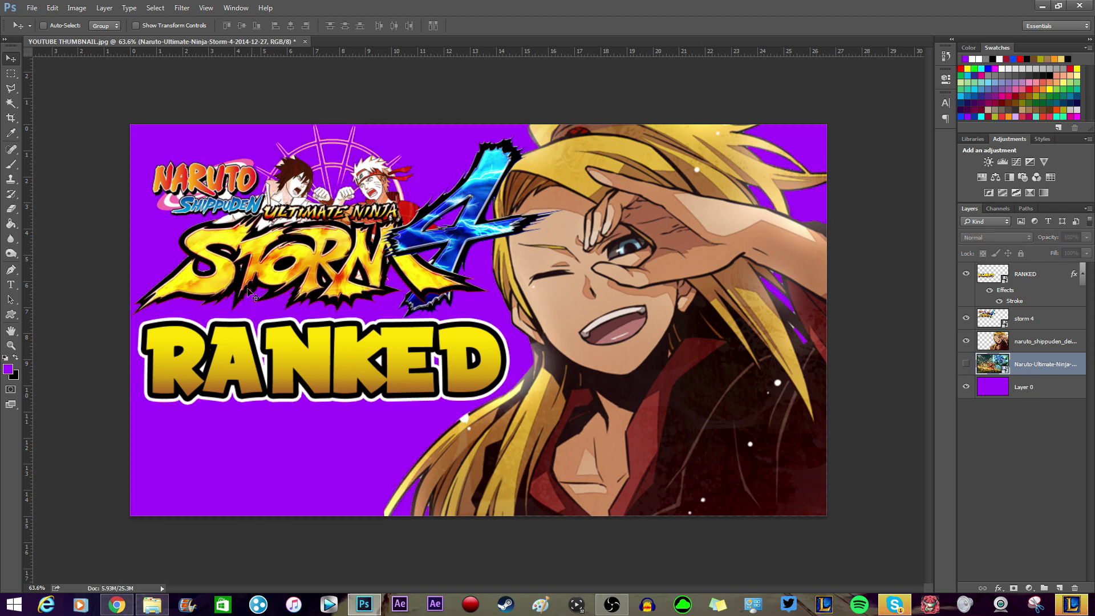
left_click(10, 314)
right_click(417, 205)
scroll(542, 354, "down", 2)
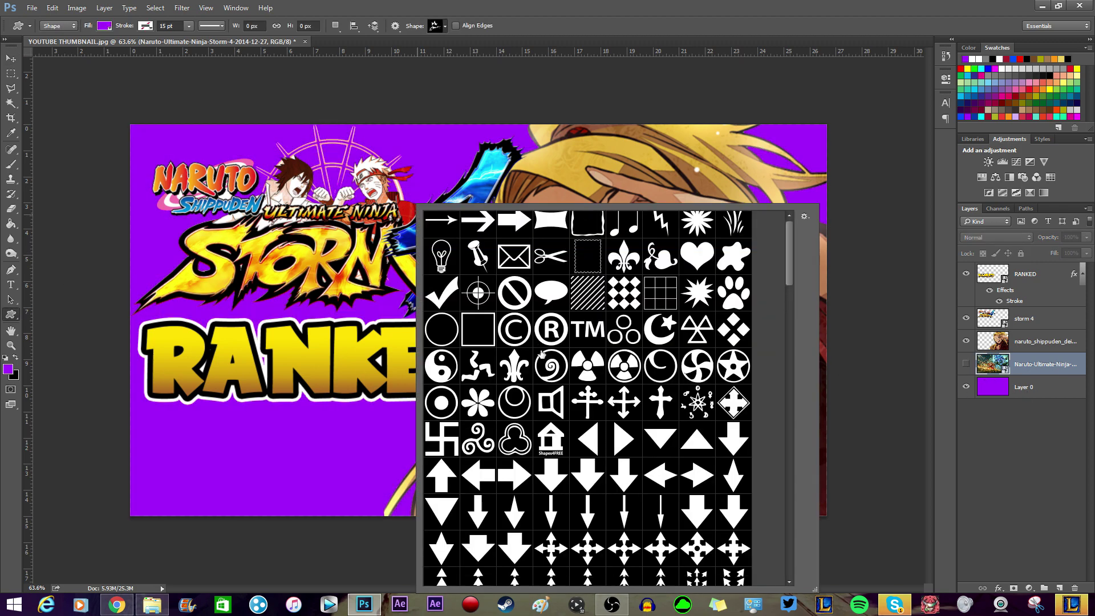
scroll(542, 355, "down", 3)
left_click(11, 164)
right_click(507, 277)
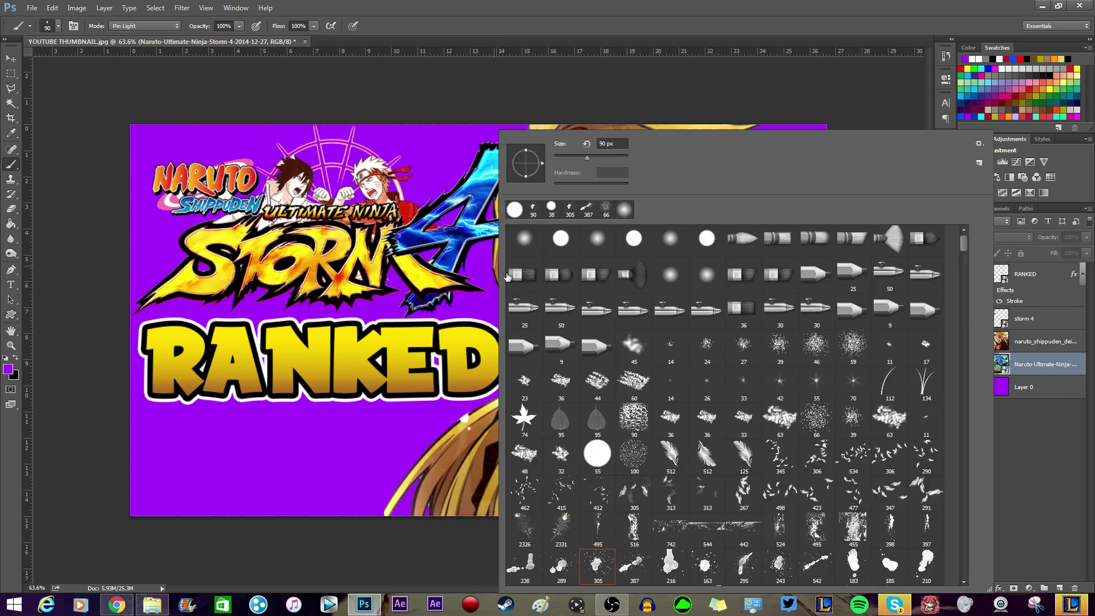
scroll(650, 351, "down", 3)
key("Escape")
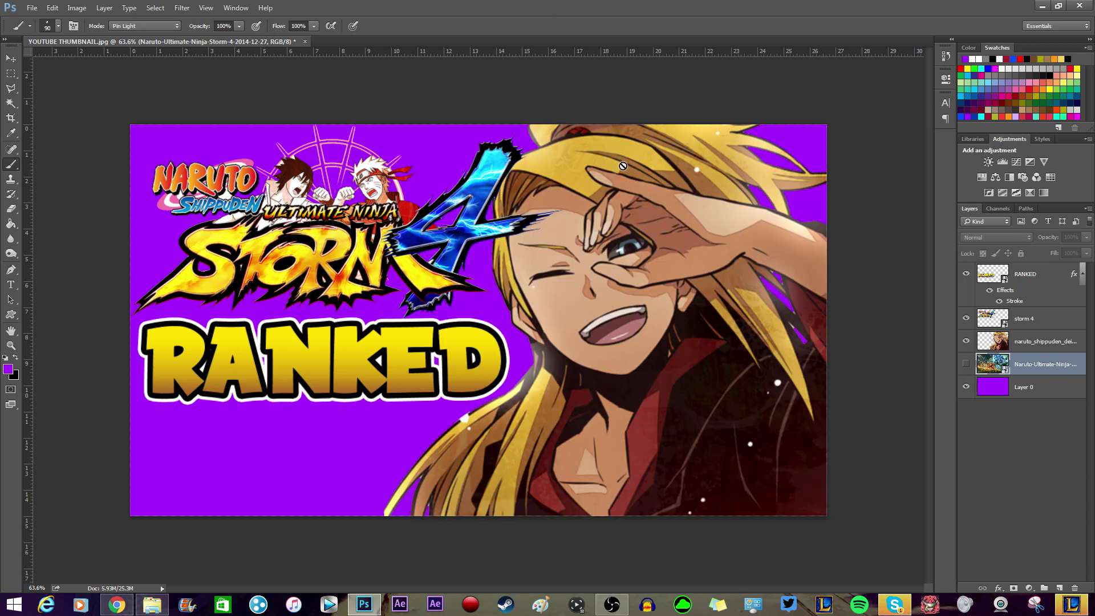
left_click(967, 364)
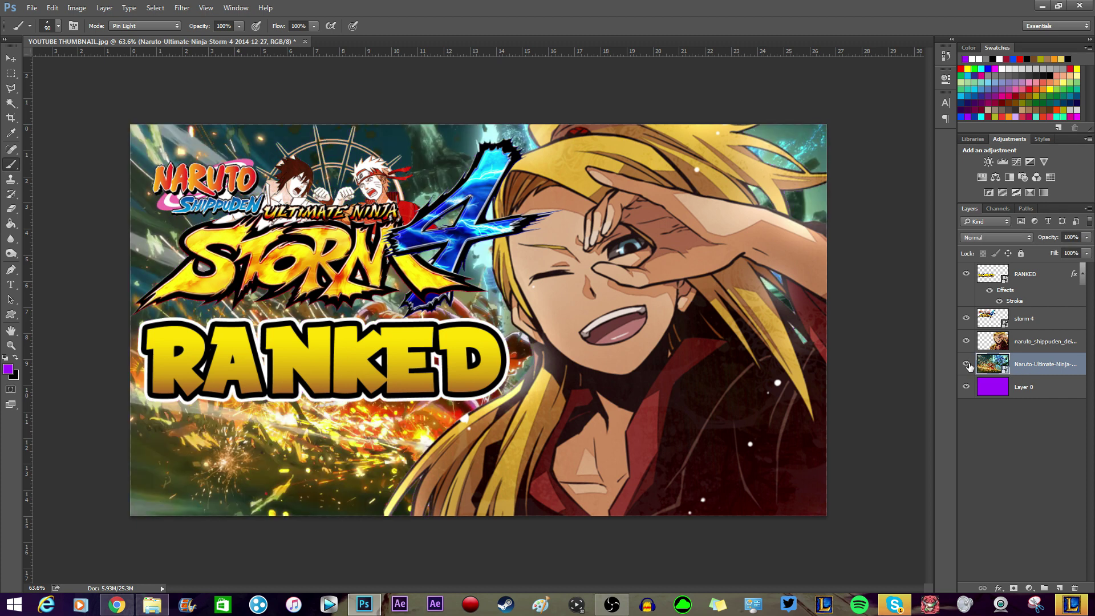
left_click(967, 365)
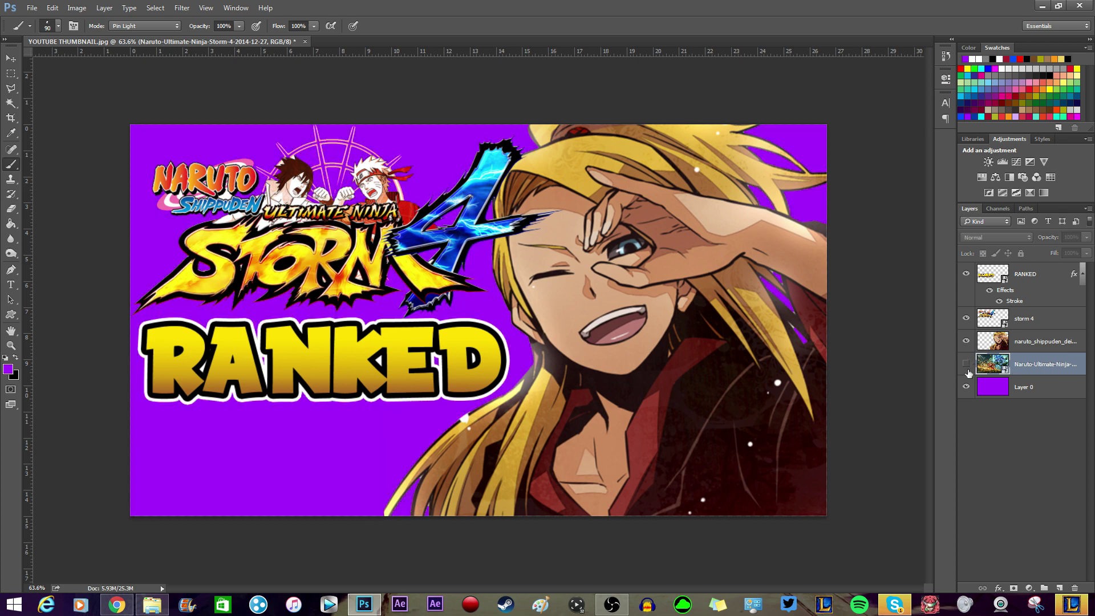
Place the Naruto-Shippuden-Ultimate-Ninja-Sgggtorm-4 image, scale it to about 150% to cover the canvas, and stack it directly above Layer 0.
left_click_drag(405, 369, 452, 377)
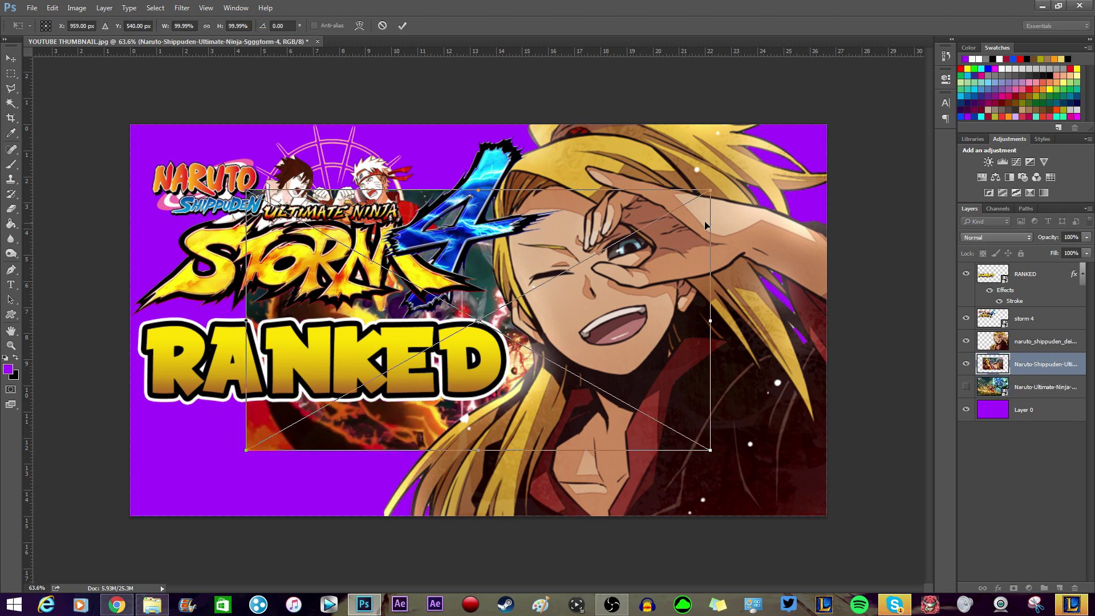
left_click_drag(714, 191, 969, 79)
left_click_drag(839, 180, 724, 244)
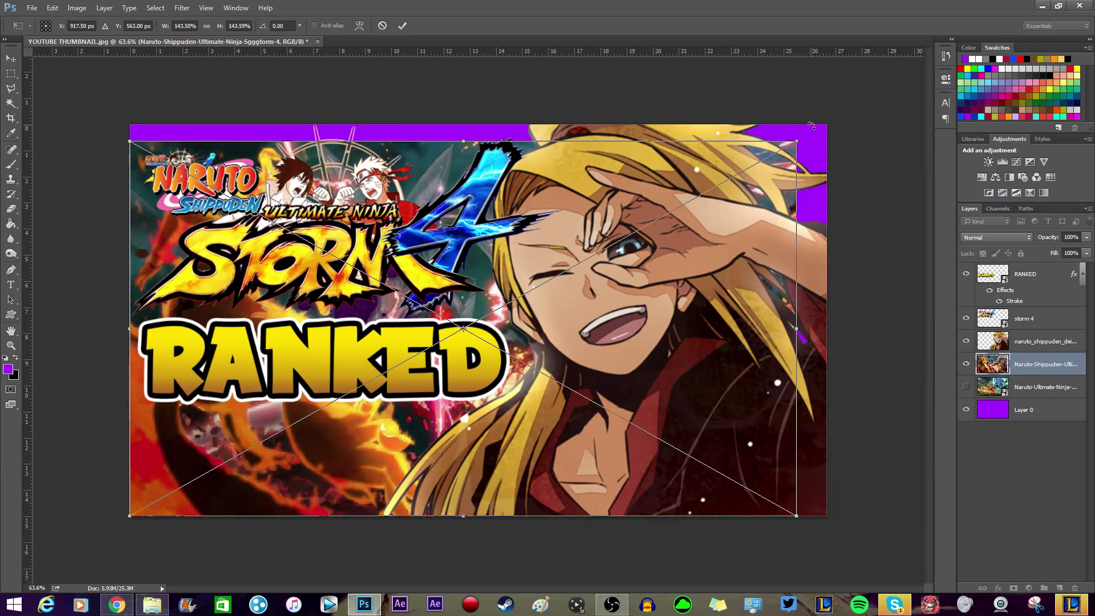
left_click_drag(798, 140, 831, 125)
key("Return")
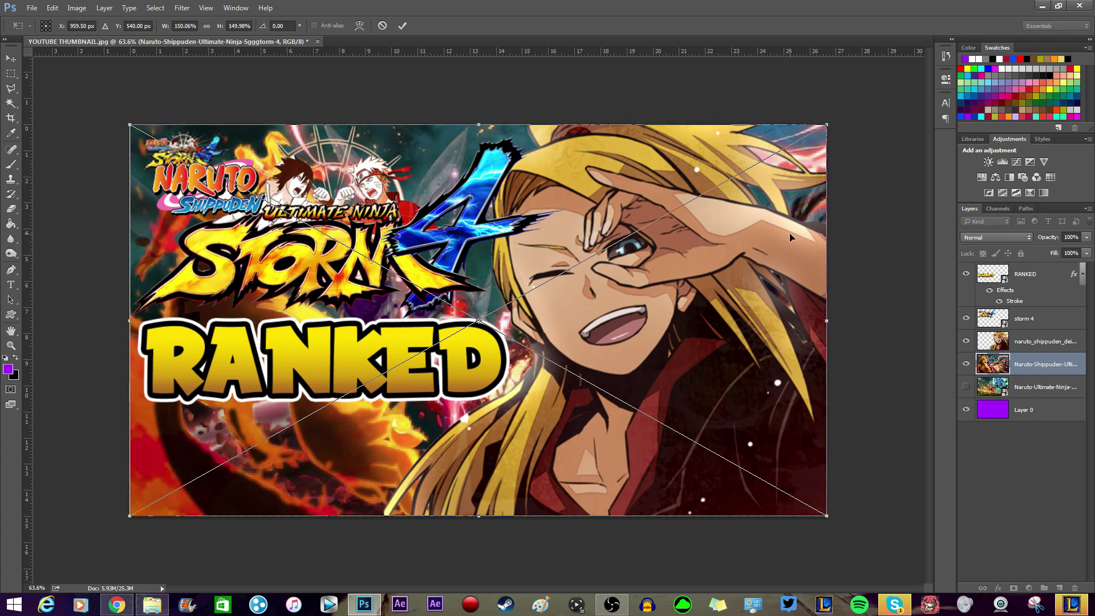
left_click_drag(1052, 368, 1039, 281)
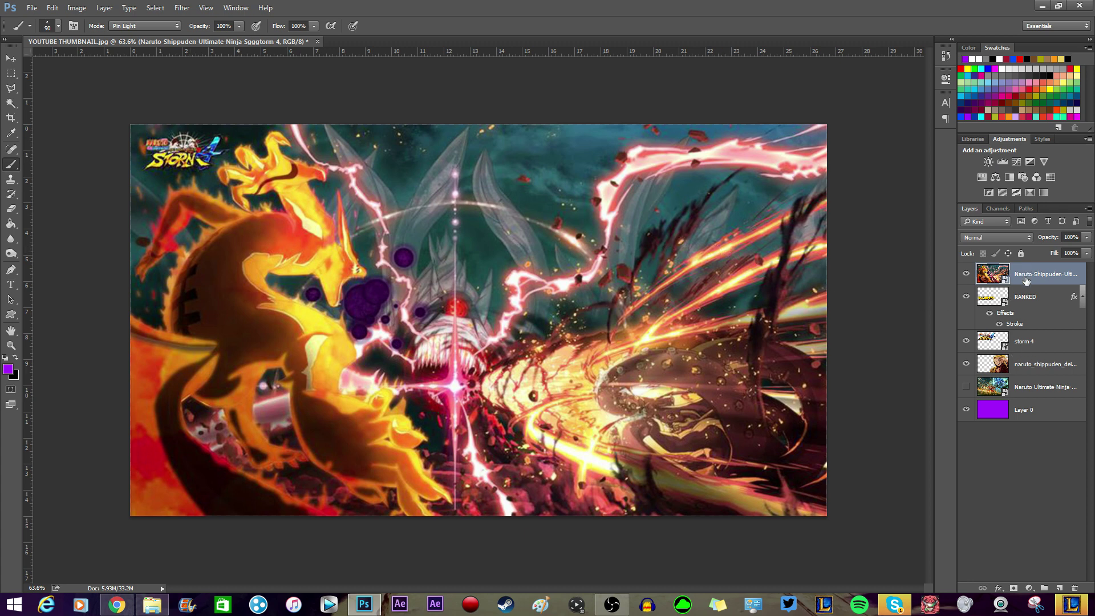
left_click_drag(1025, 280, 1021, 399)
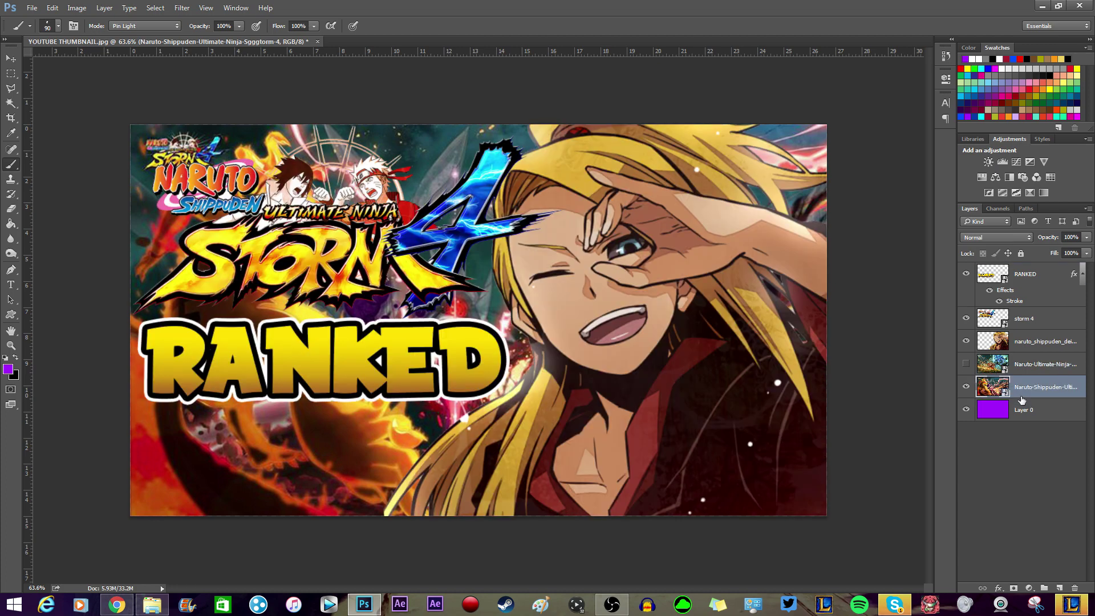
Enlarge the Naruto-Shippuden background image to about 170% and shift it so its built-in logo falls outside the canvas.
left_click(52, 8)
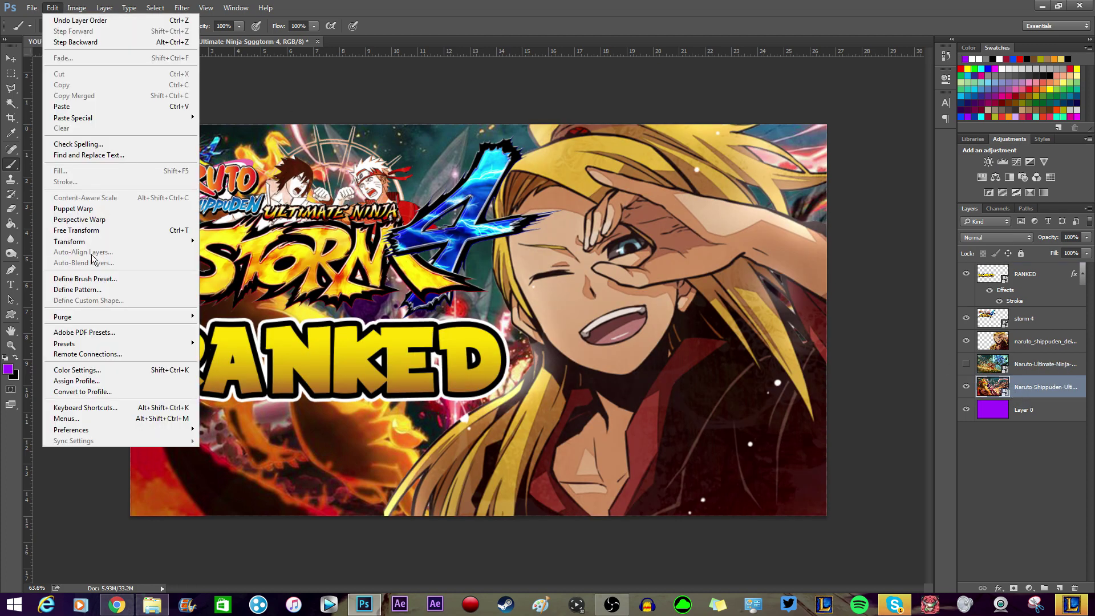
left_click(71, 228)
left_click_drag(127, 124, 44, 76)
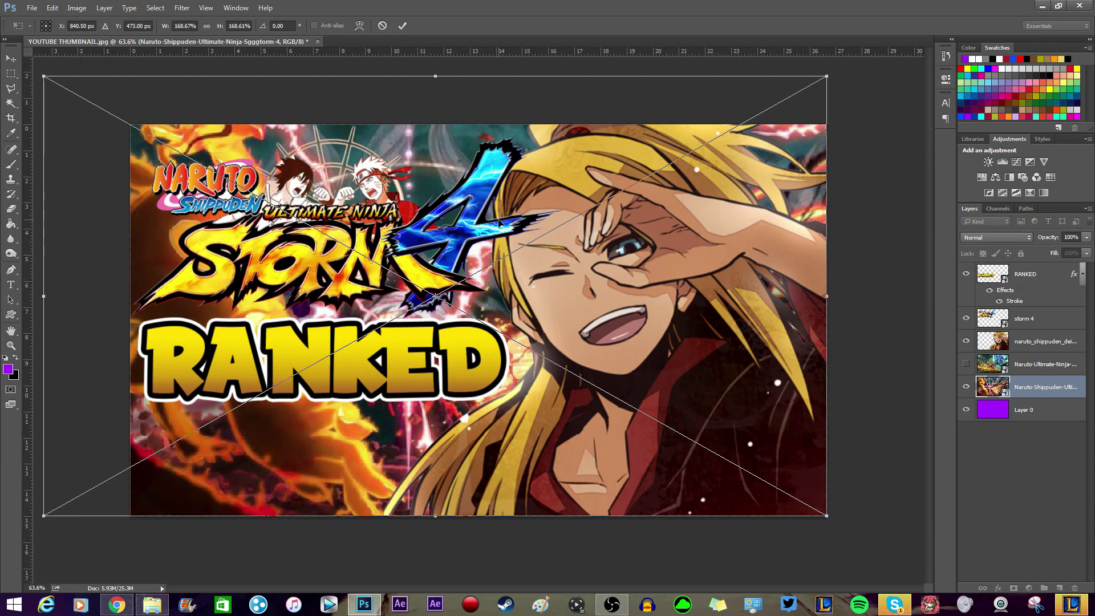
left_click_drag(520, 220, 535, 230)
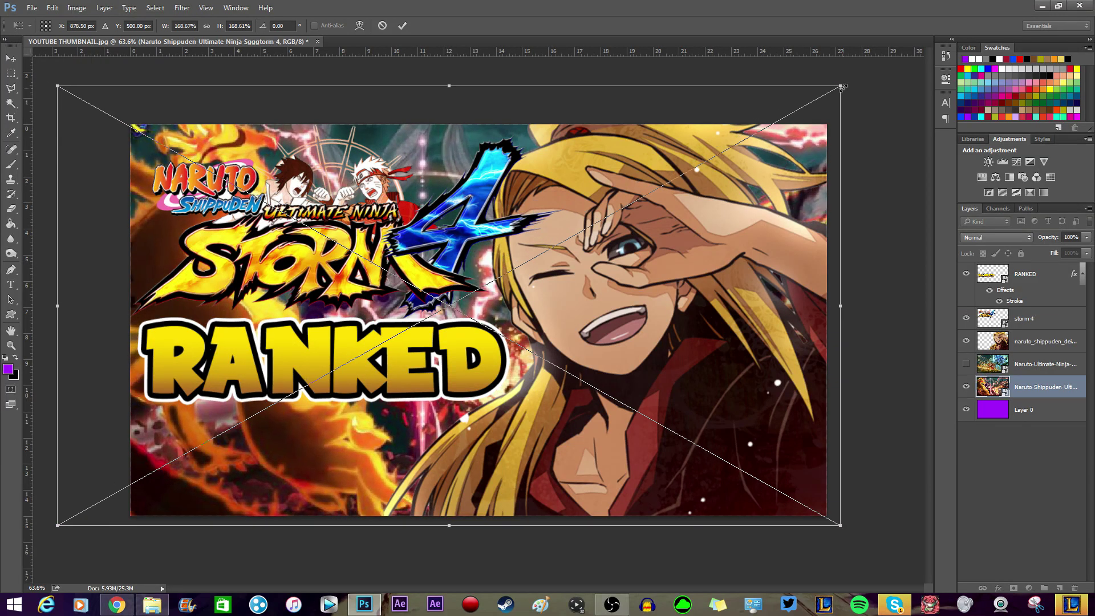
left_click_drag(841, 87, 849, 82)
left_click_drag(742, 237, 724, 232)
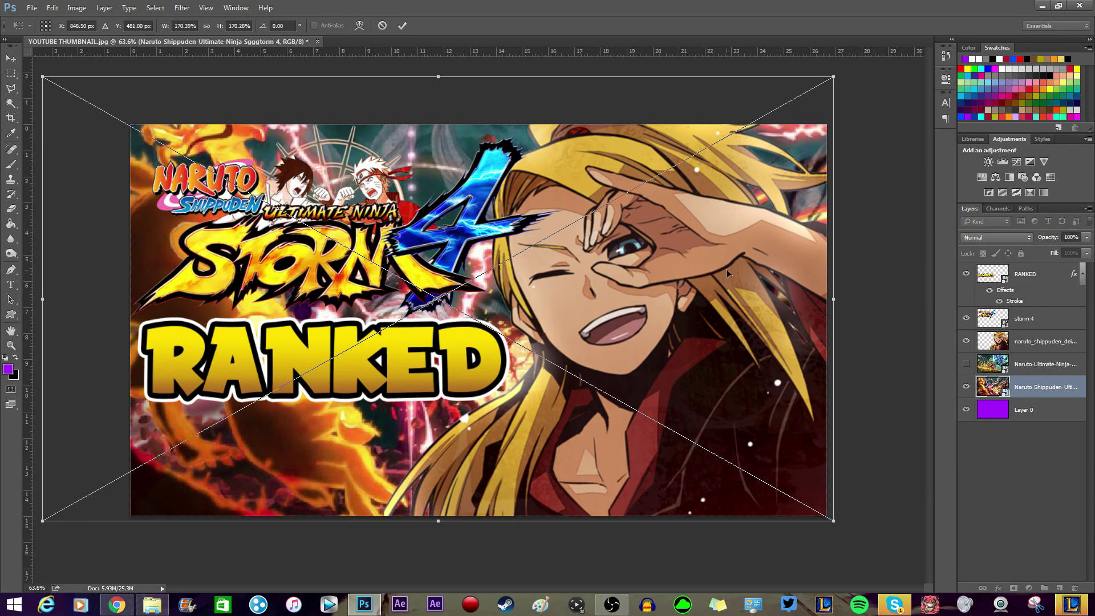
key("Return")
key("b")
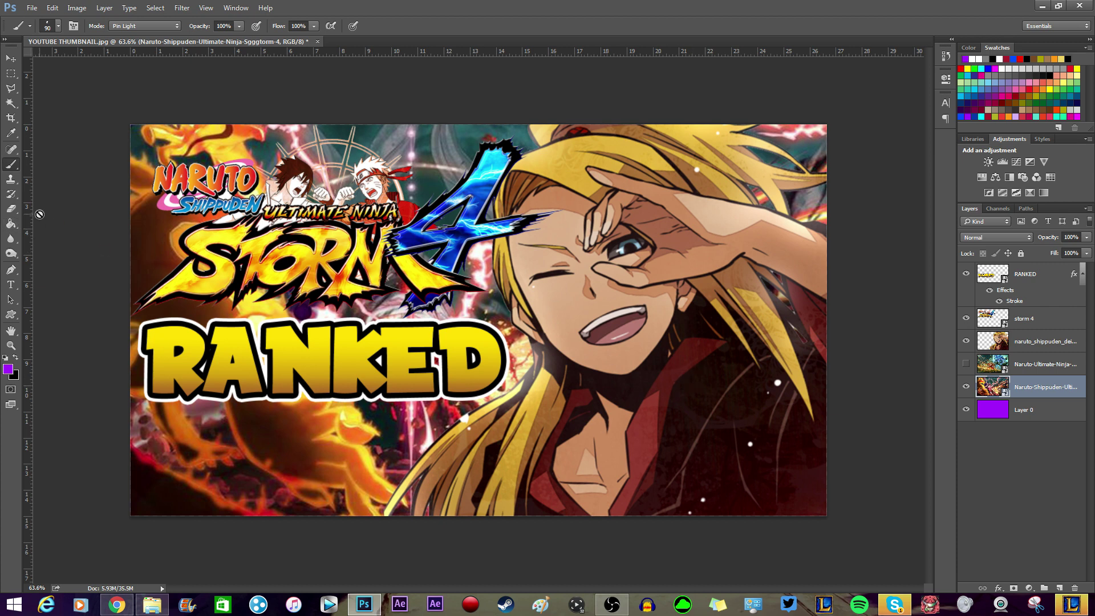
Rasterize the Naruto-Shippuden background layer and convert it to black and white.
left_click(11, 208)
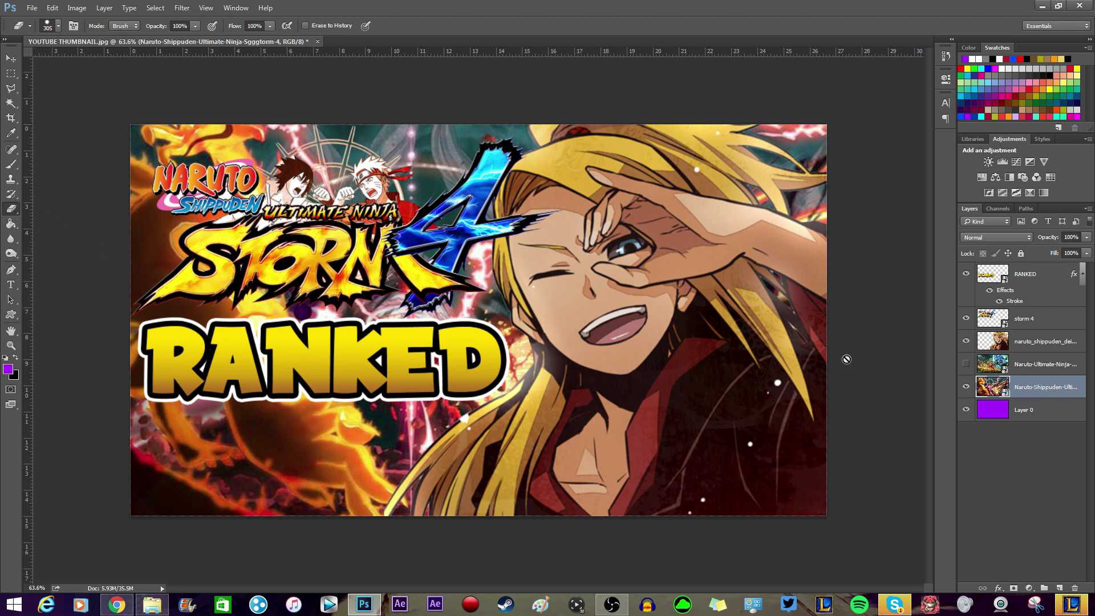
right_click(1037, 394)
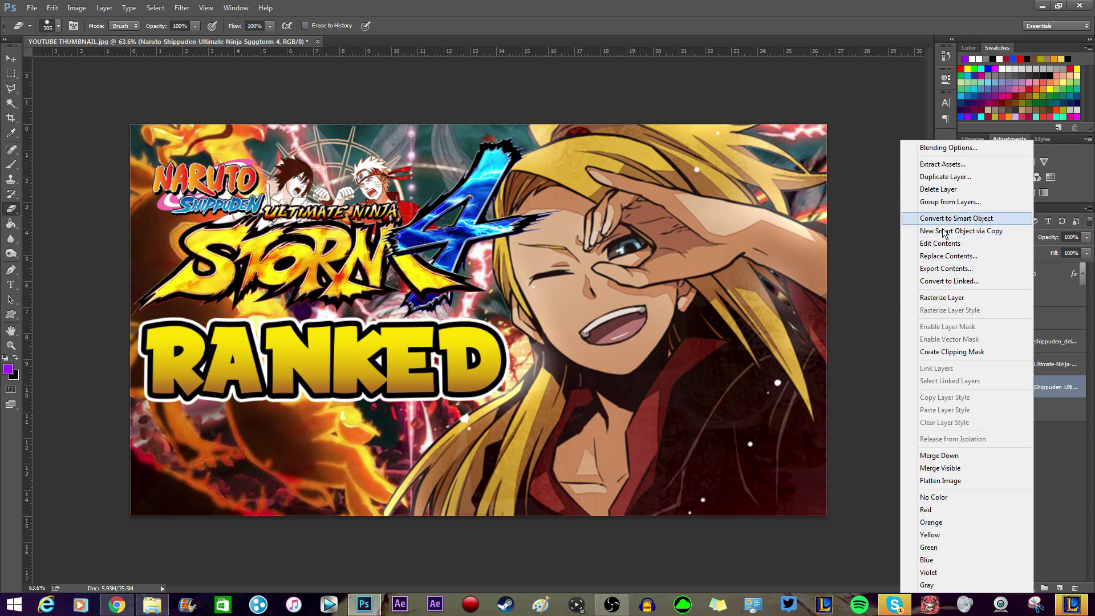
left_click(944, 297)
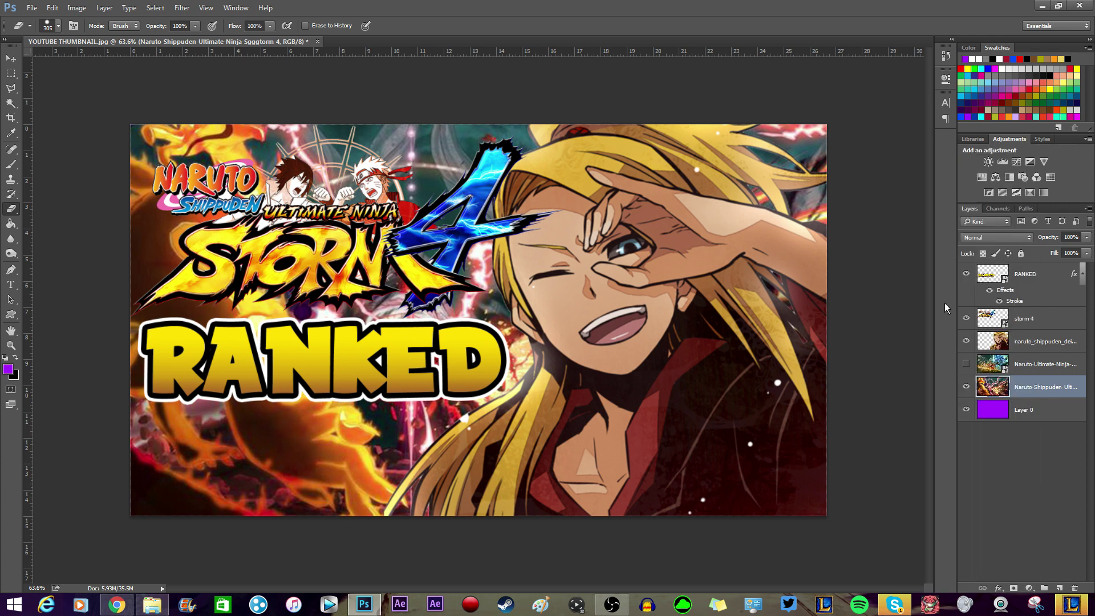
left_click(81, 11)
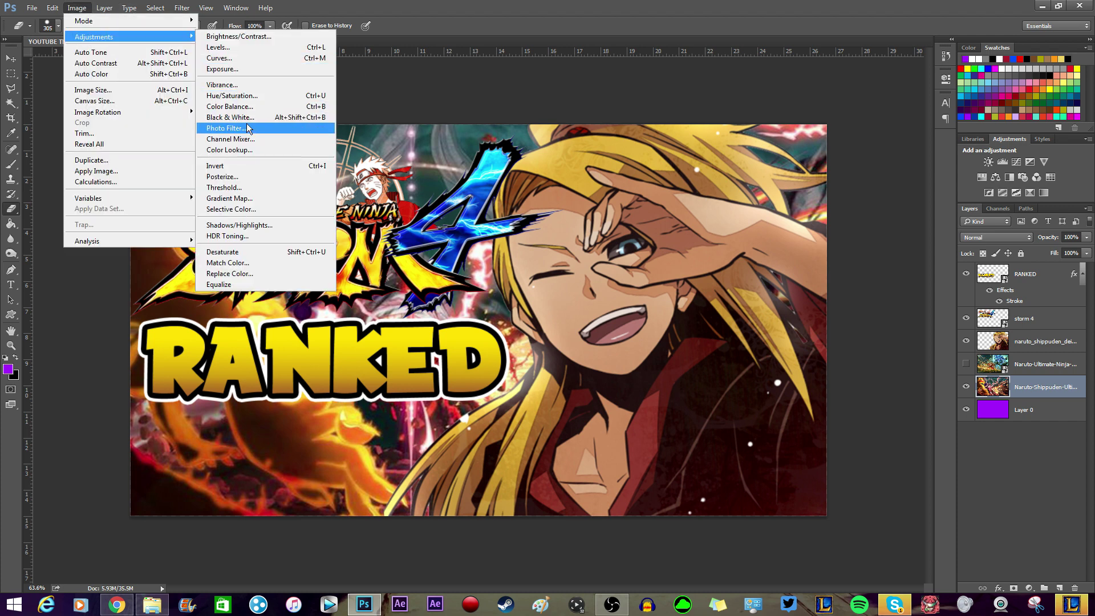
left_click(238, 118)
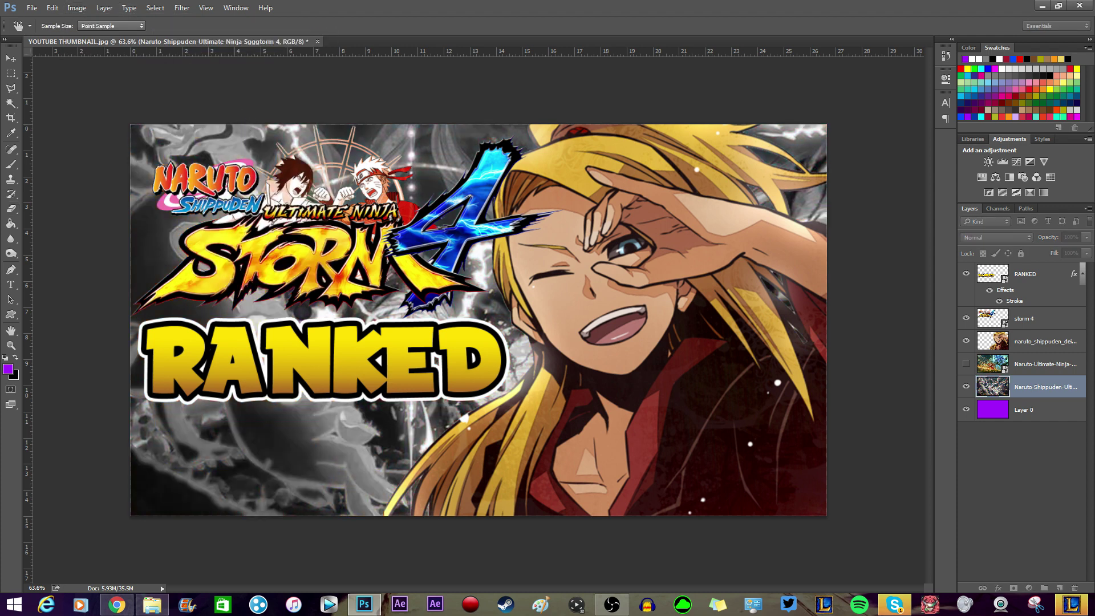
key("e")
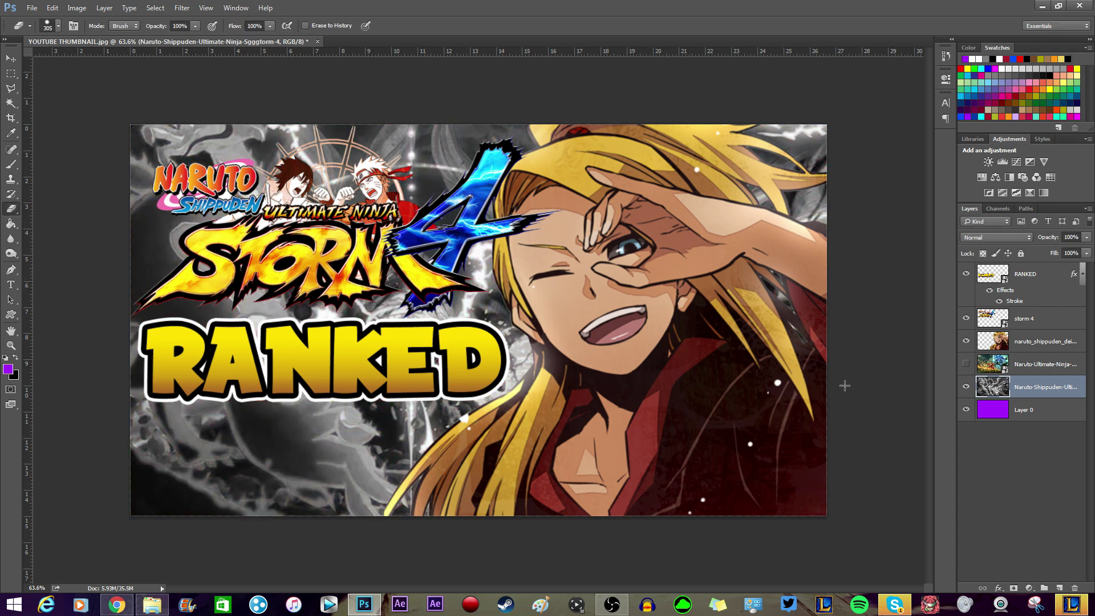
Add a gradient fill layer above the black-and-white background using the dark red to yellow preset.
left_click(1029, 587)
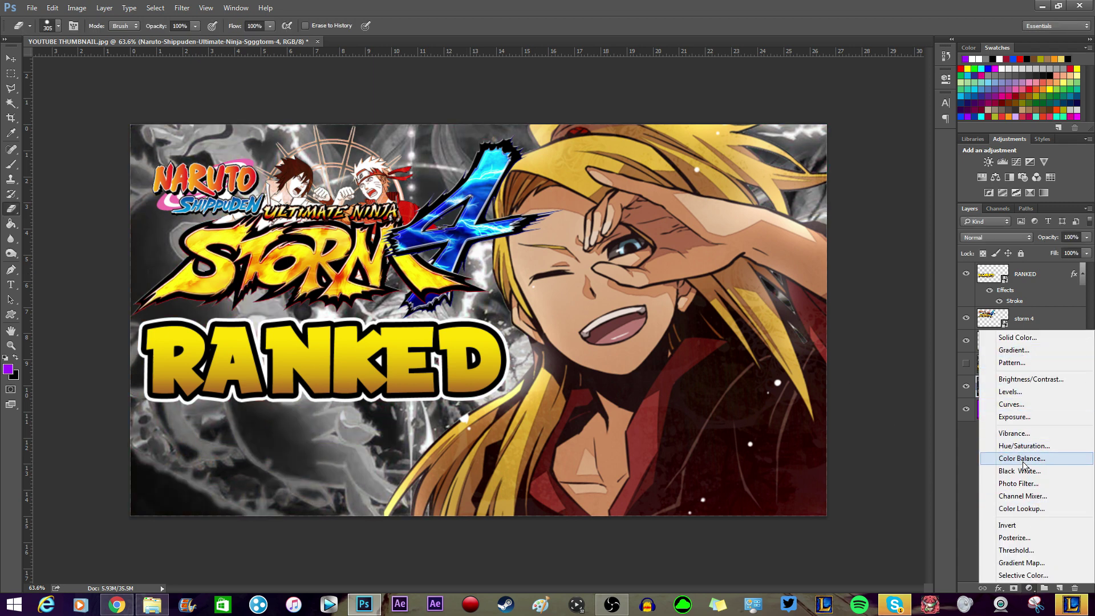
left_click(1012, 351)
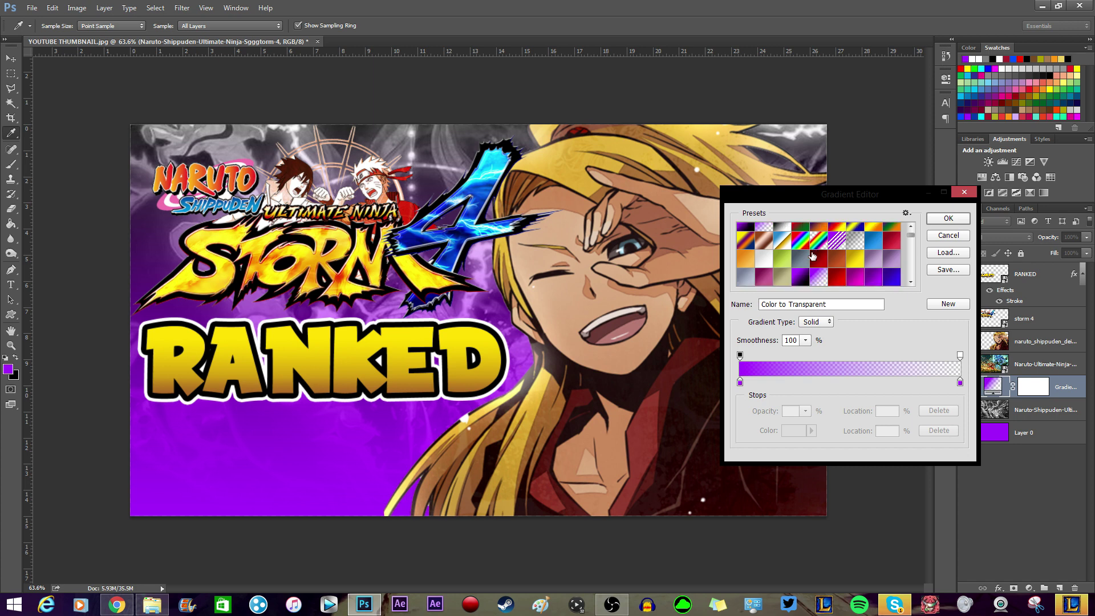
scroll(813, 256, "down", 1)
left_click(857, 244)
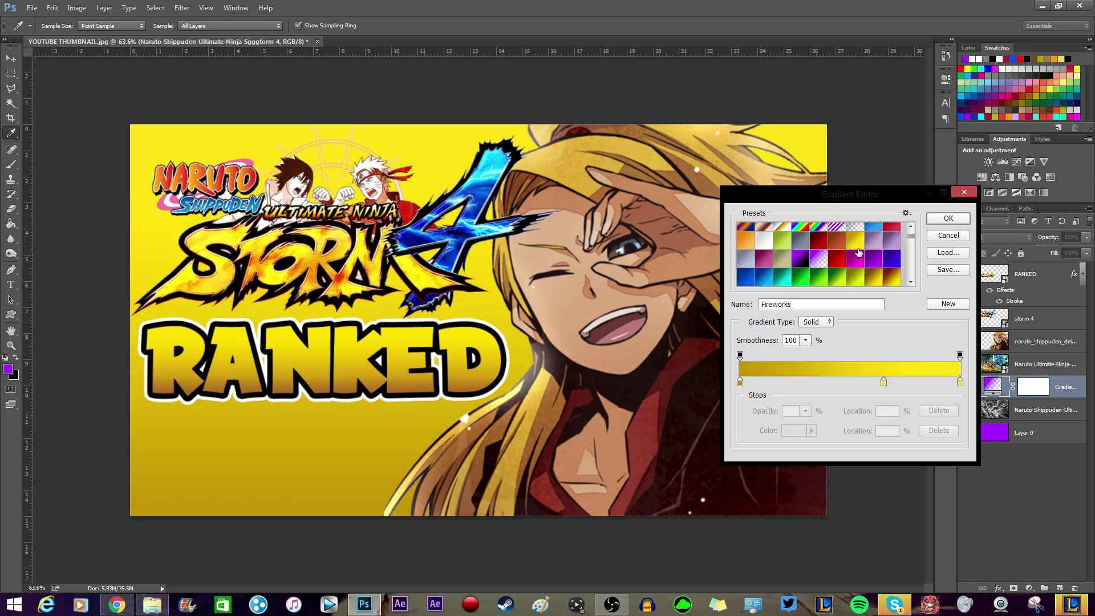
left_click(876, 277)
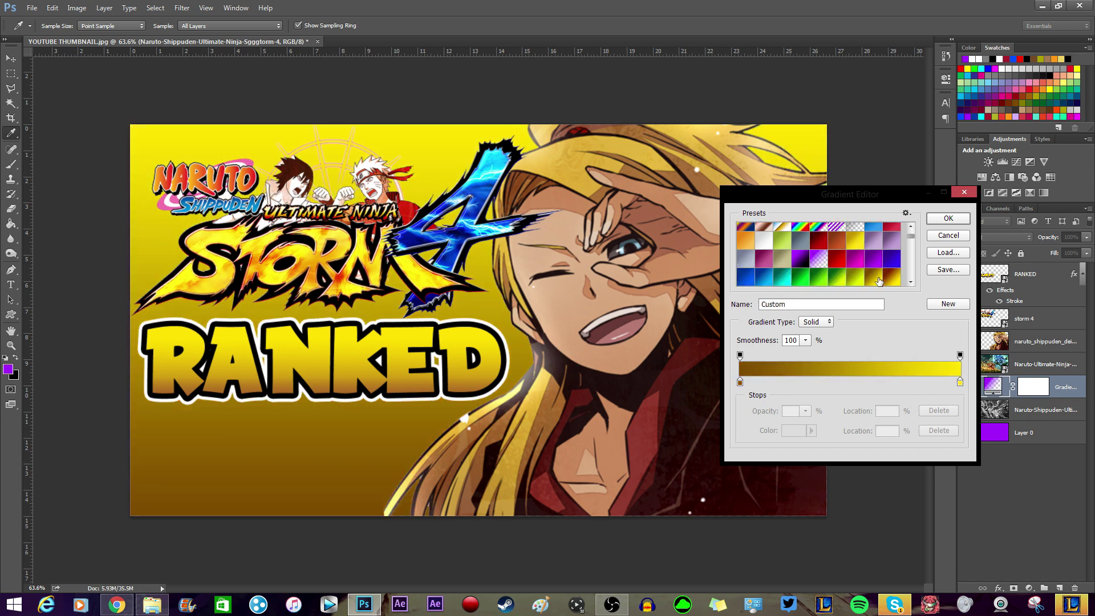
left_click(891, 278)
left_click(876, 278)
left_click(891, 278)
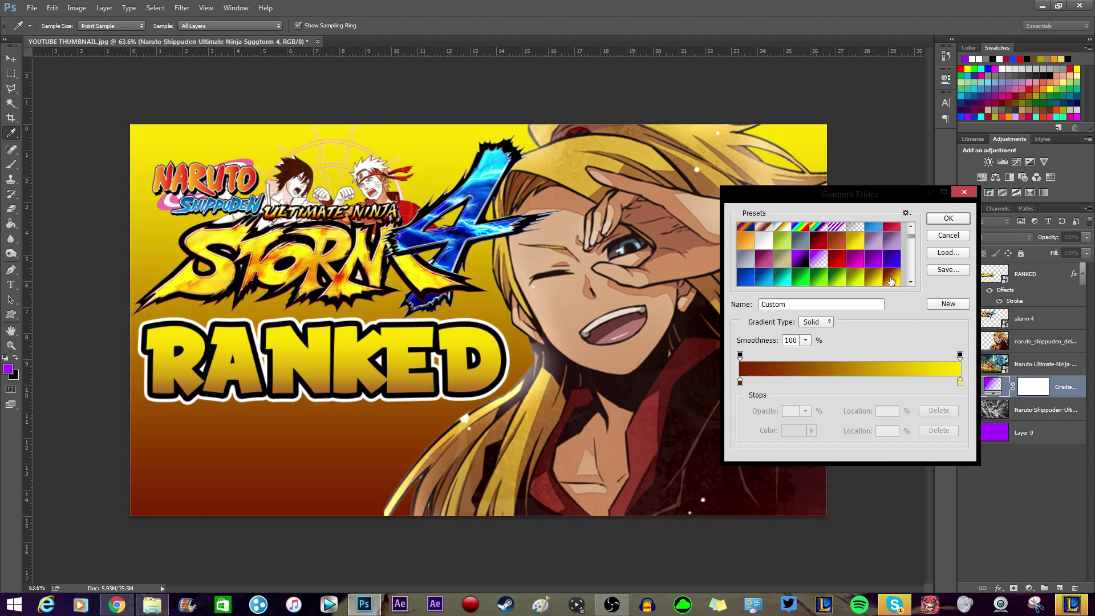
left_click(942, 220)
key("e")
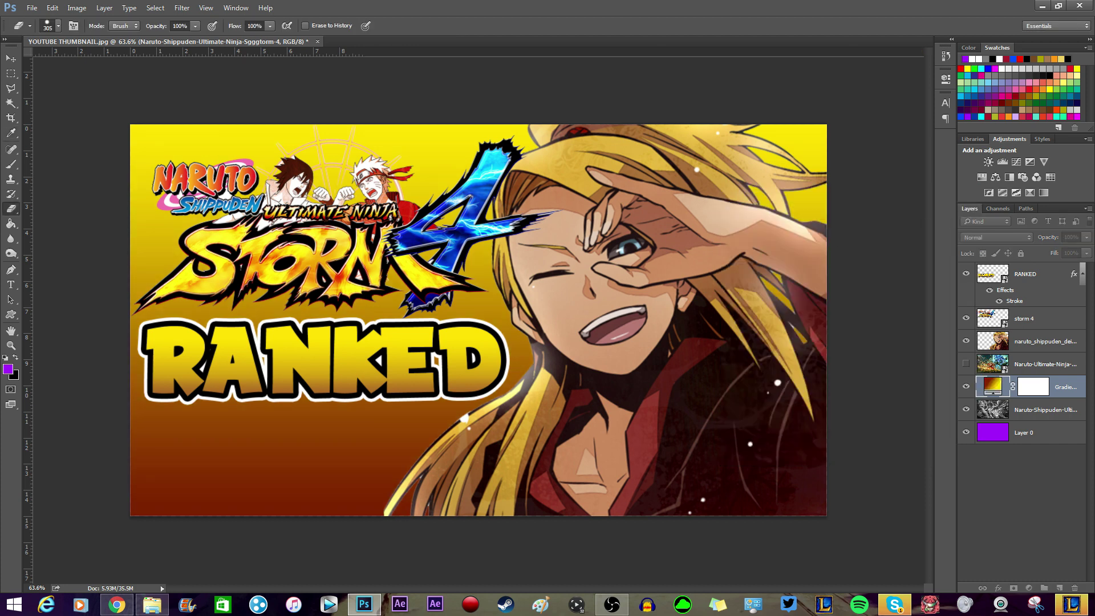
Cycle through the gradient fill layer's blend modes and set it to Overlay so it colours the black-and-white background.
left_click(996, 238)
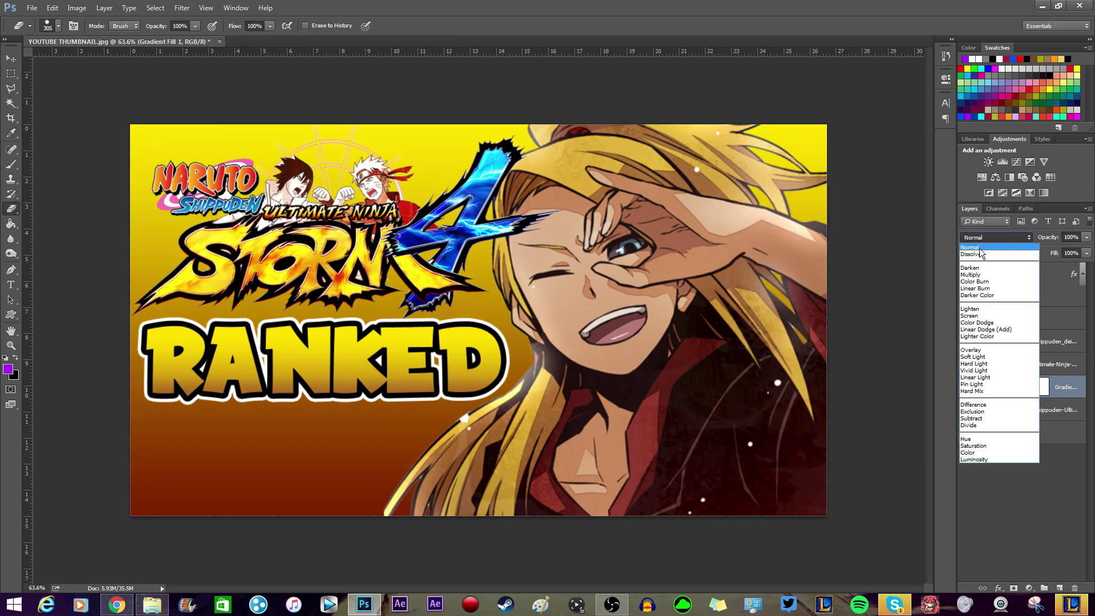
left_click(982, 247)
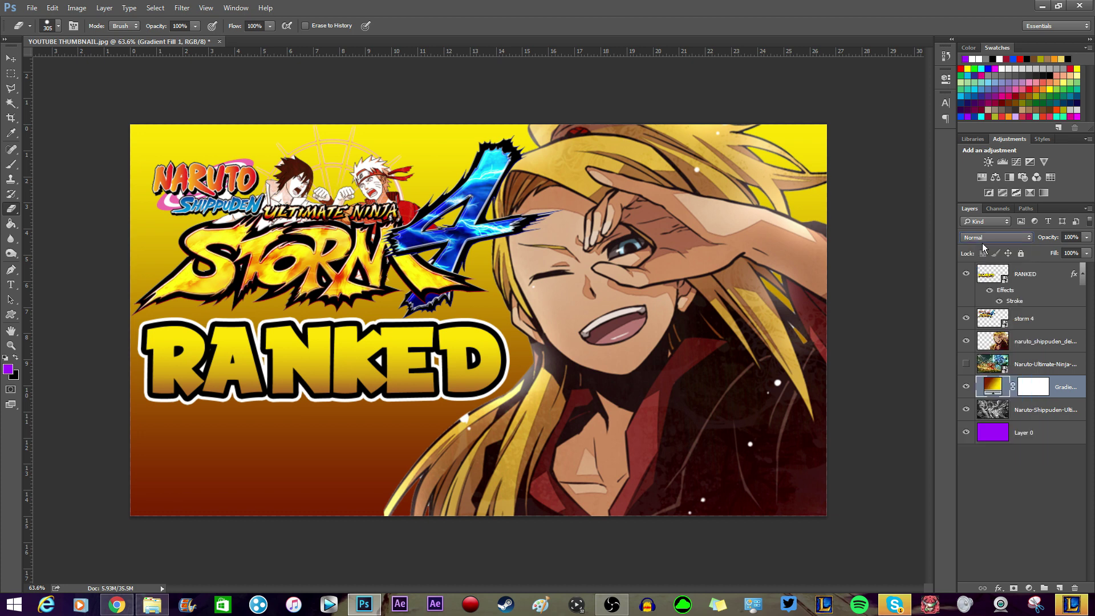
key("Down")
key("Down")
key("Down")
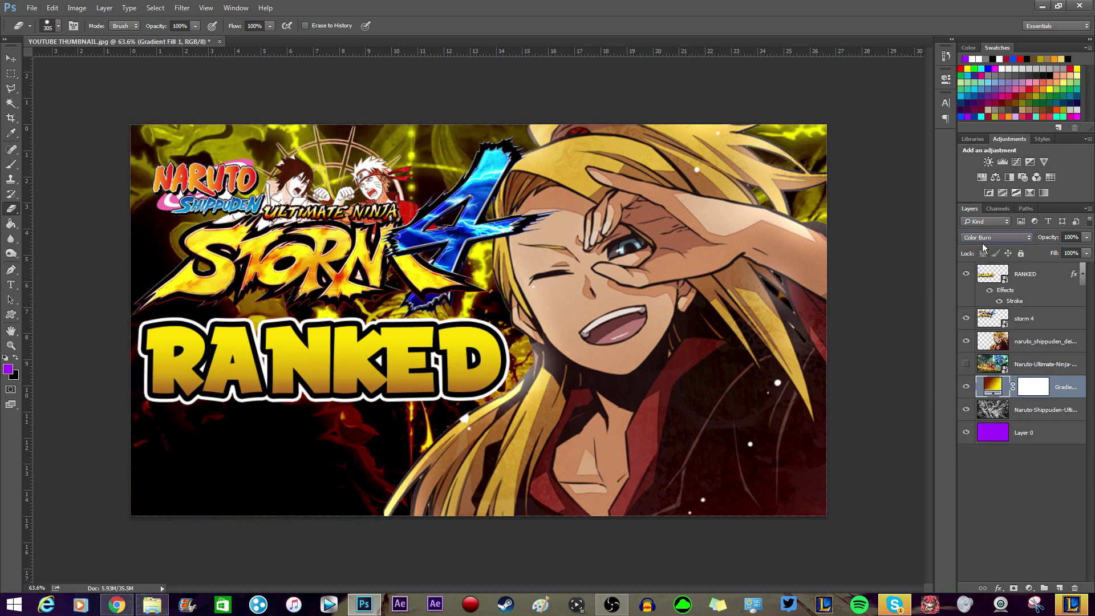
key("Down")
key("Down")
key("Down")
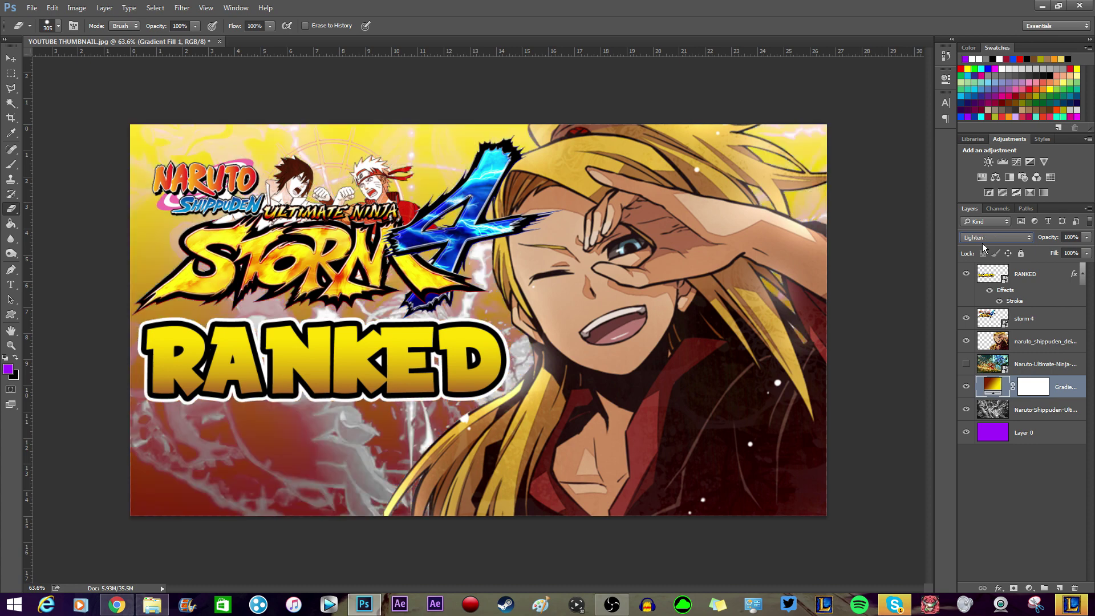
key("Down")
key("Down")
key("Down")
key("Down")
key("Down")
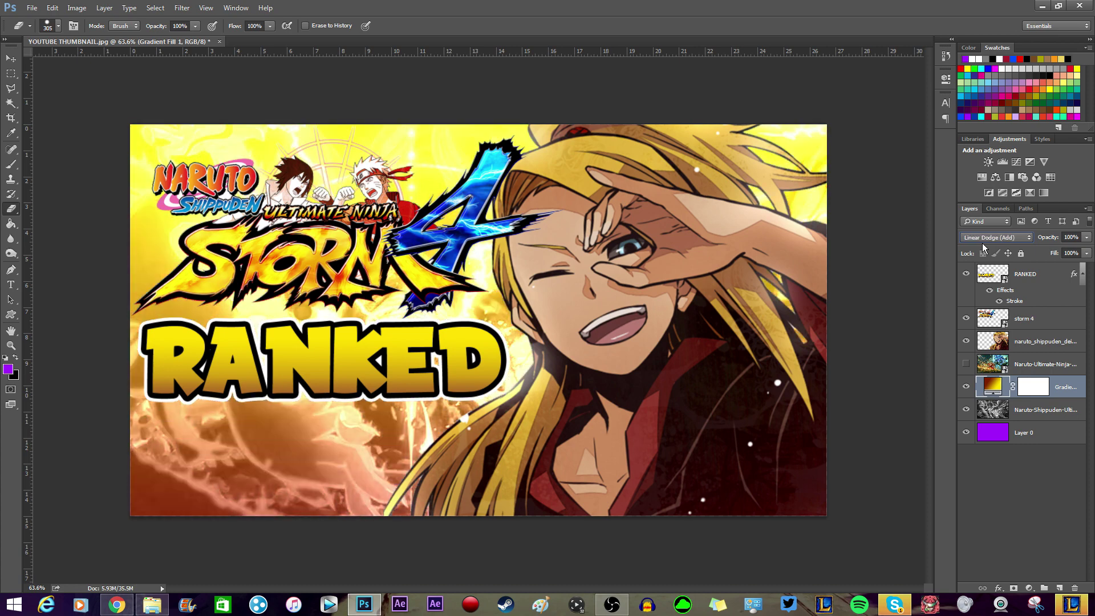
key("Up")
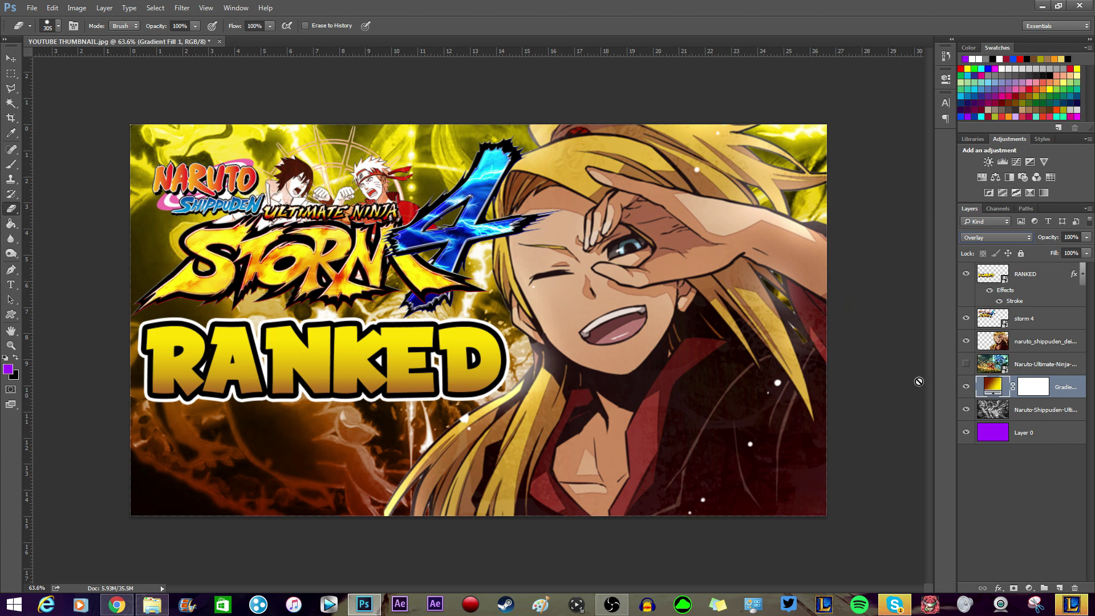
Add an outside stroke in white (ffffff) to the naruto_shippuden character render layer and make it thinner than 15 px.
left_click(10, 74)
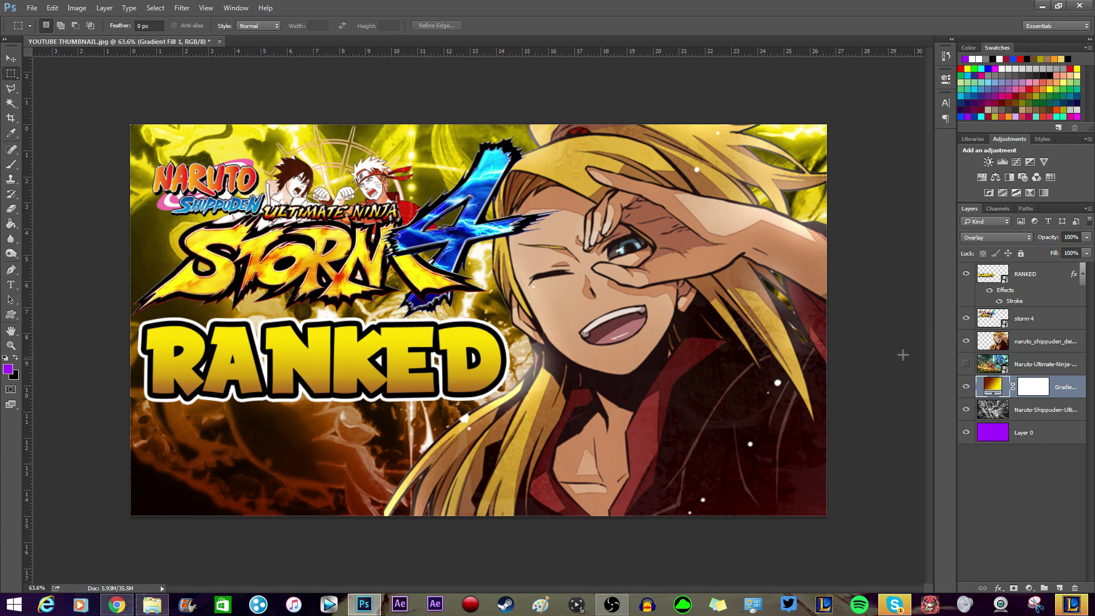
left_click(1025, 351)
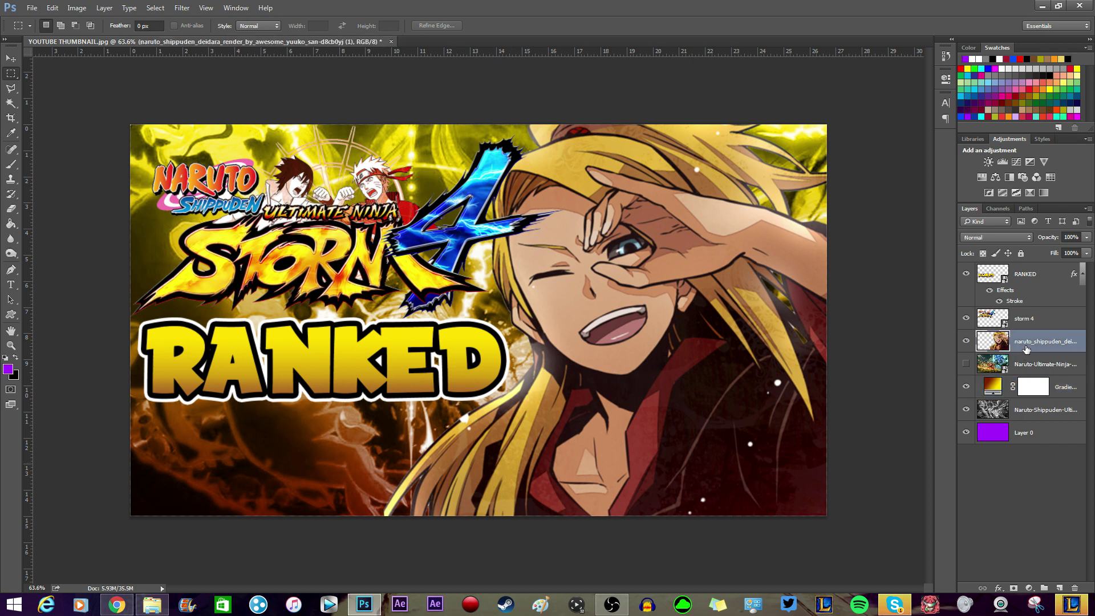
right_click(1027, 349)
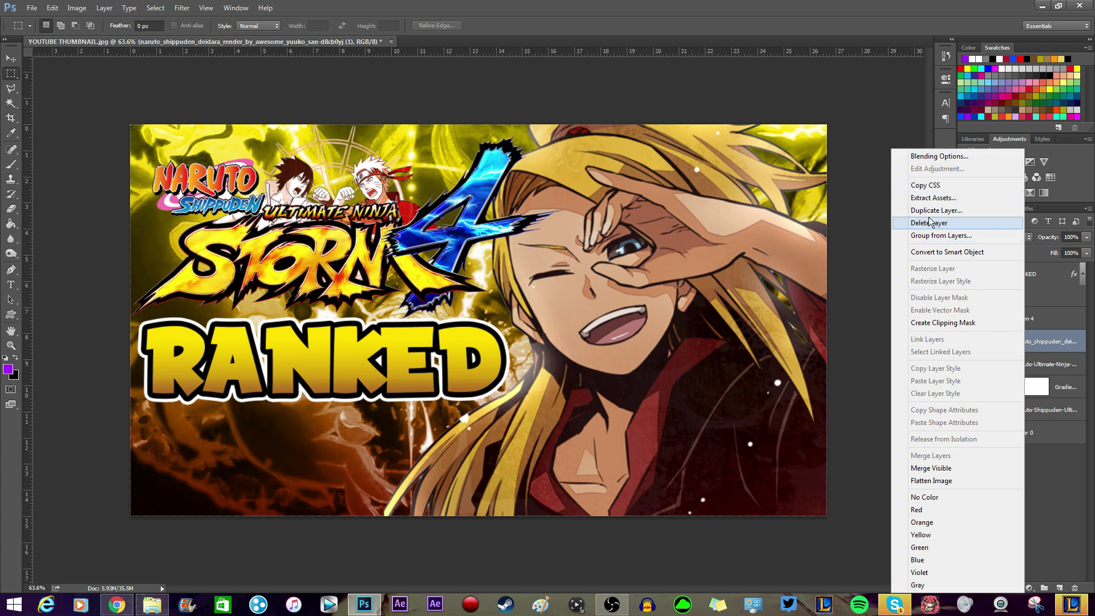
left_click(936, 156)
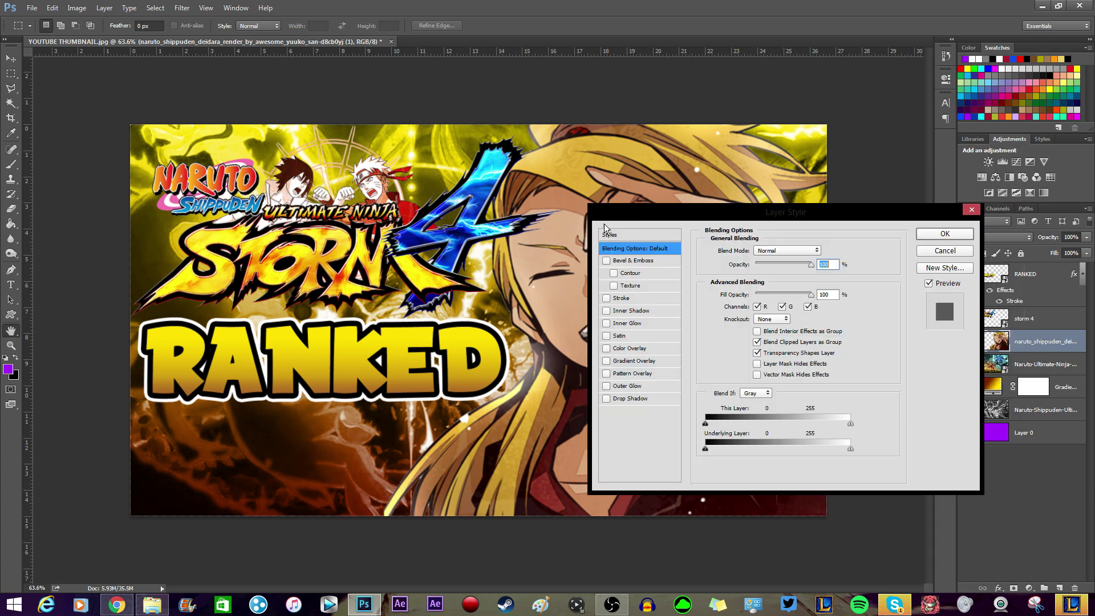
left_click_drag(678, 219, 856, 165)
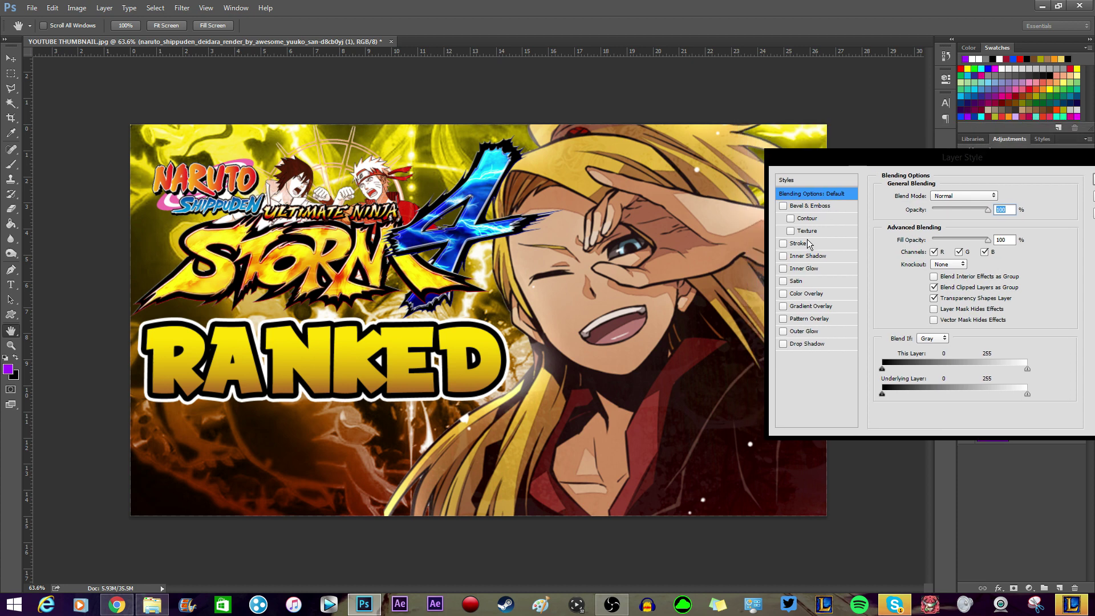
left_click(798, 244)
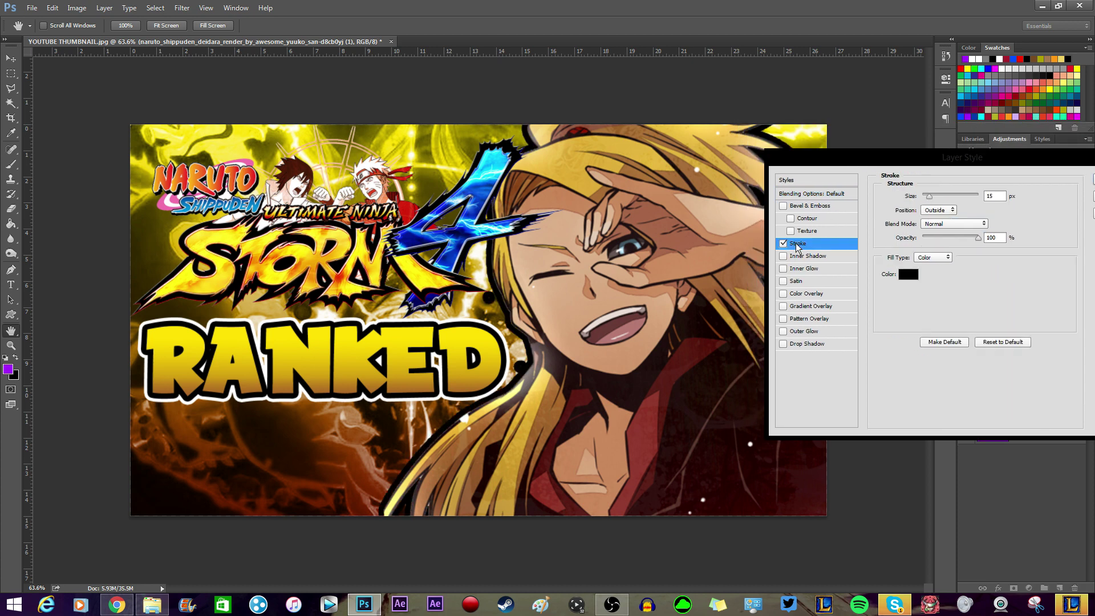
left_click(908, 276)
type("ffffff")
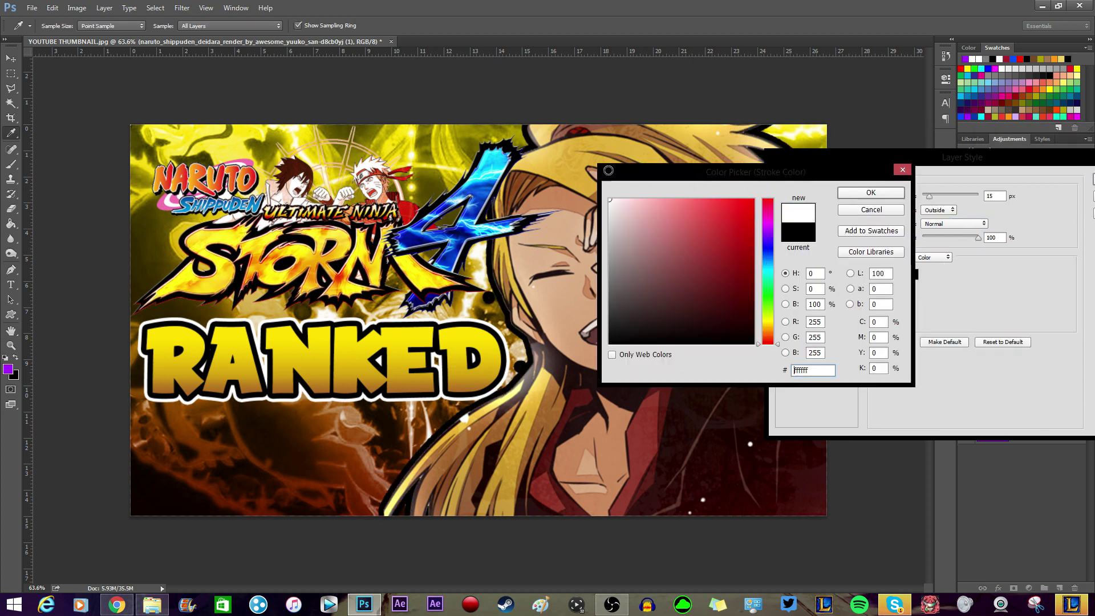
left_click(870, 192)
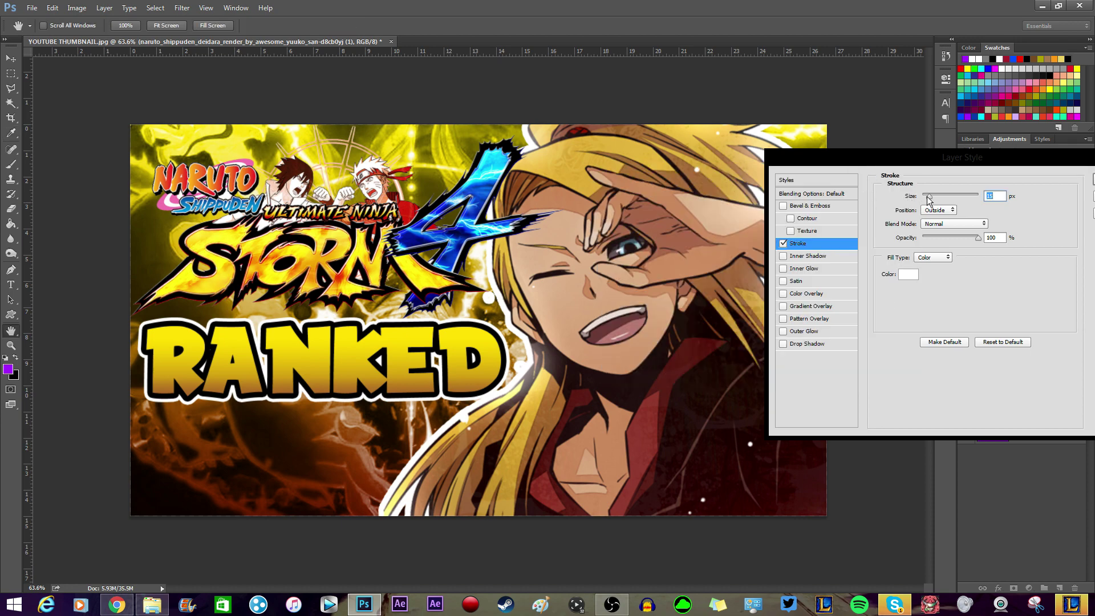
left_click_drag(931, 196, 928, 196)
left_click_drag(881, 158, 622, 133)
left_click(853, 147)
Reduce the eraser to 80 px and erase the stray white dot between the logo and the character's face on the render layer.
scroll(446, 260, "up", 5)
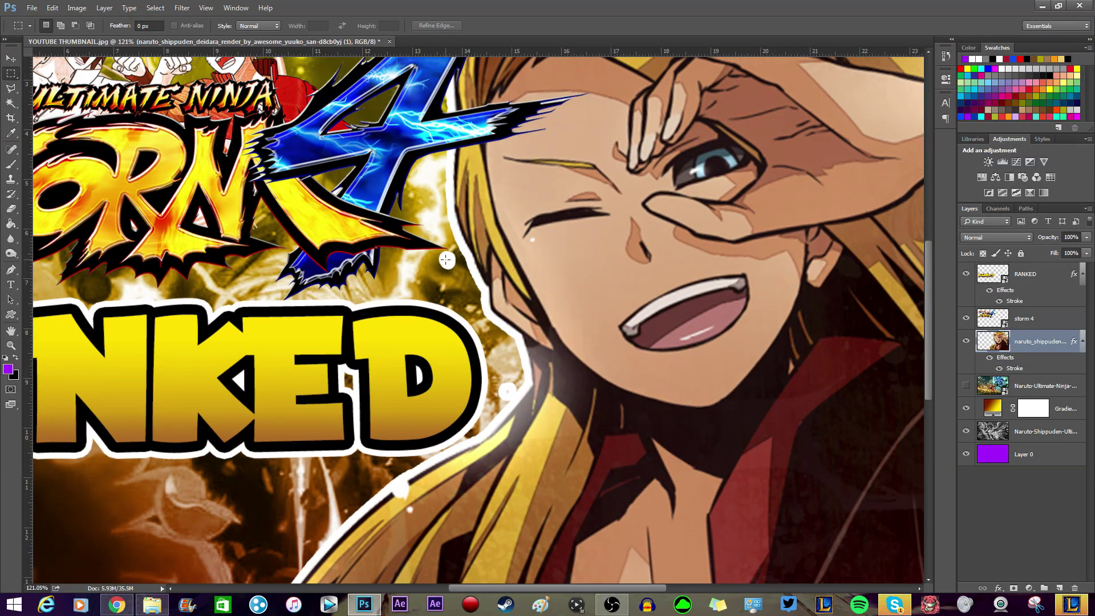
scroll(436, 360, "down", 4)
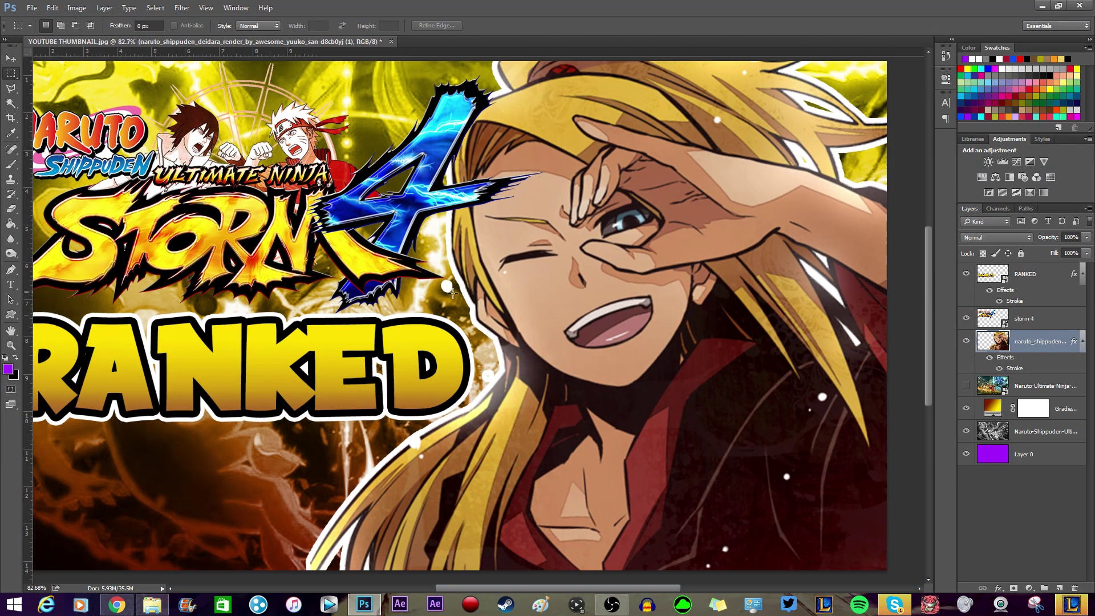
scroll(506, 341, "up", 4)
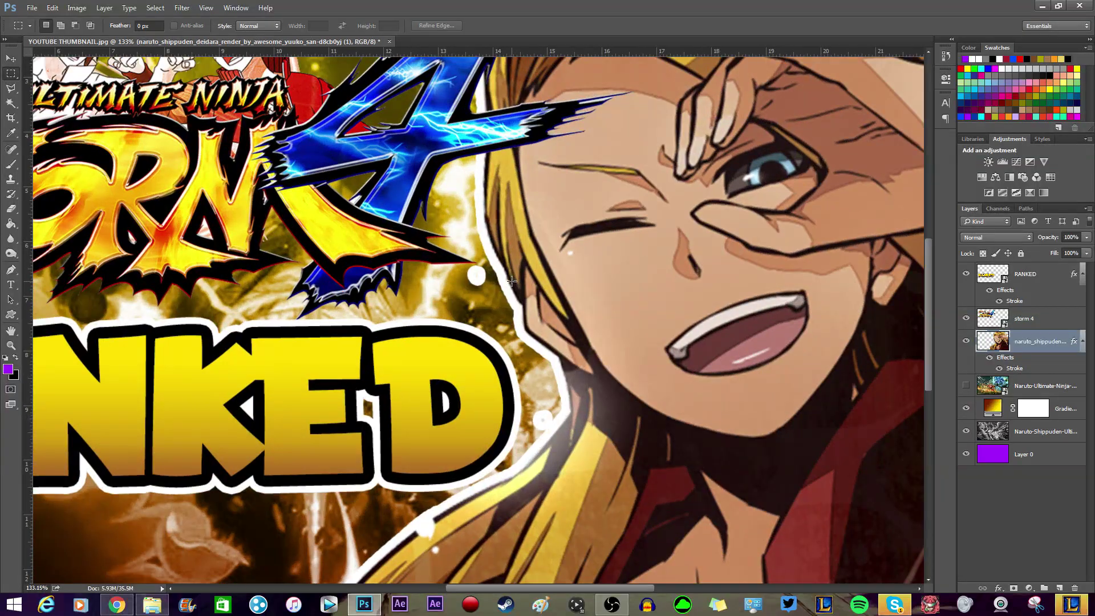
left_click(11, 208)
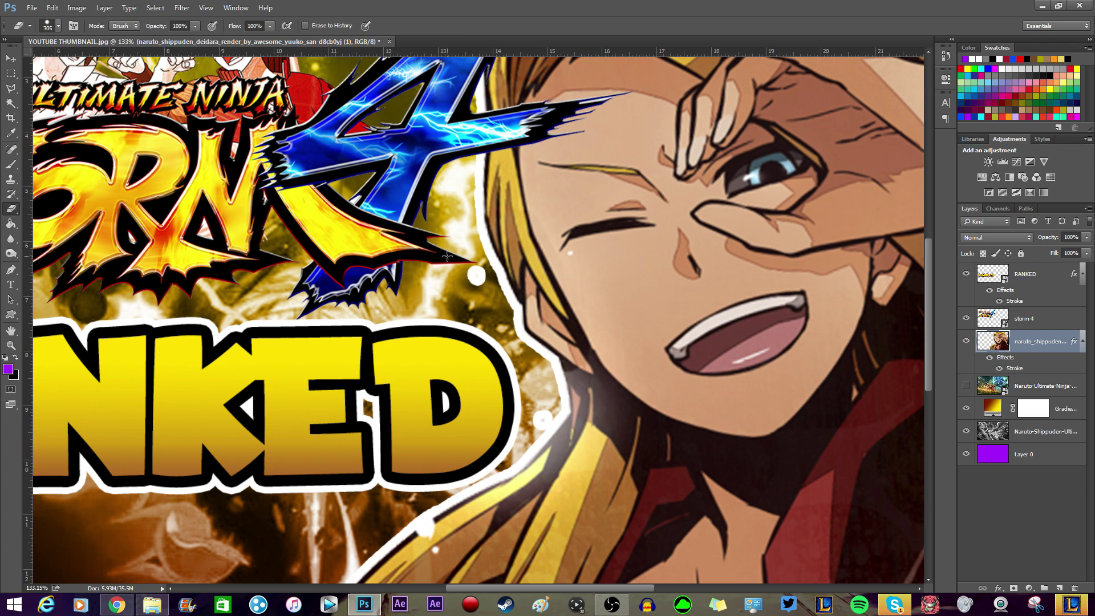
key("bracketleft")
key("bracketleft")
key("bracketleft")
key("bracketleft")
key("bracketleft")
key("bracketleft")
key("bracketleft")
right_click(470, 278)
double_click(489, 207)
key("bracketleft")
key("bracketleft")
scroll(464, 273, "down", 5)
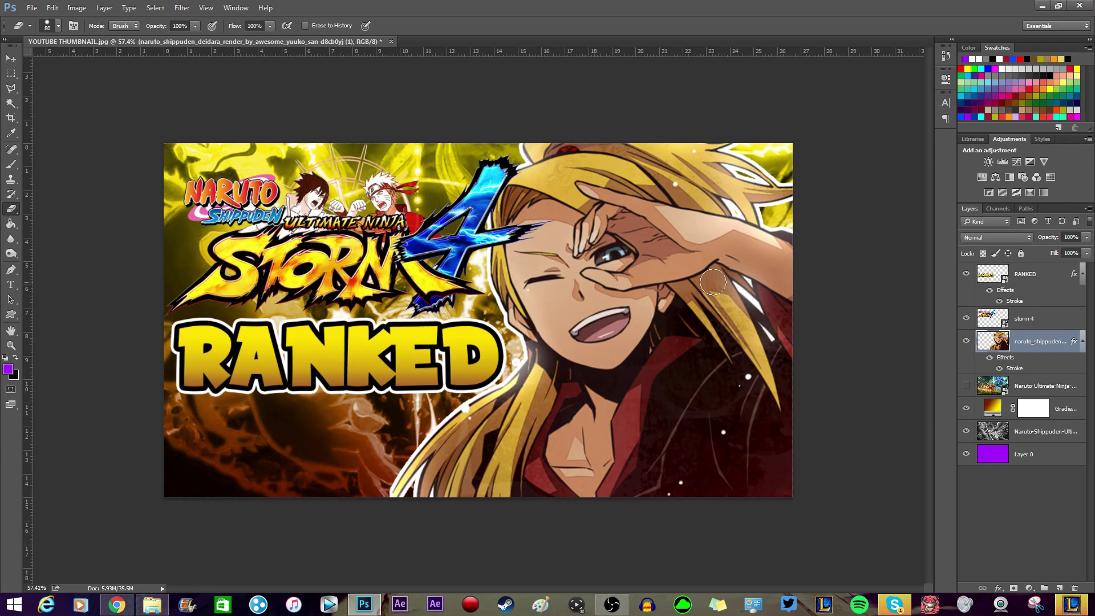
Reopen the character render's stroke settings and readjust the stroke size.
double_click(1002, 368)
mouse_move(695, 133)
left_mouse_down()
mouse_move(795, 114)
mouse_move(920, 124)
left_mouse_up()
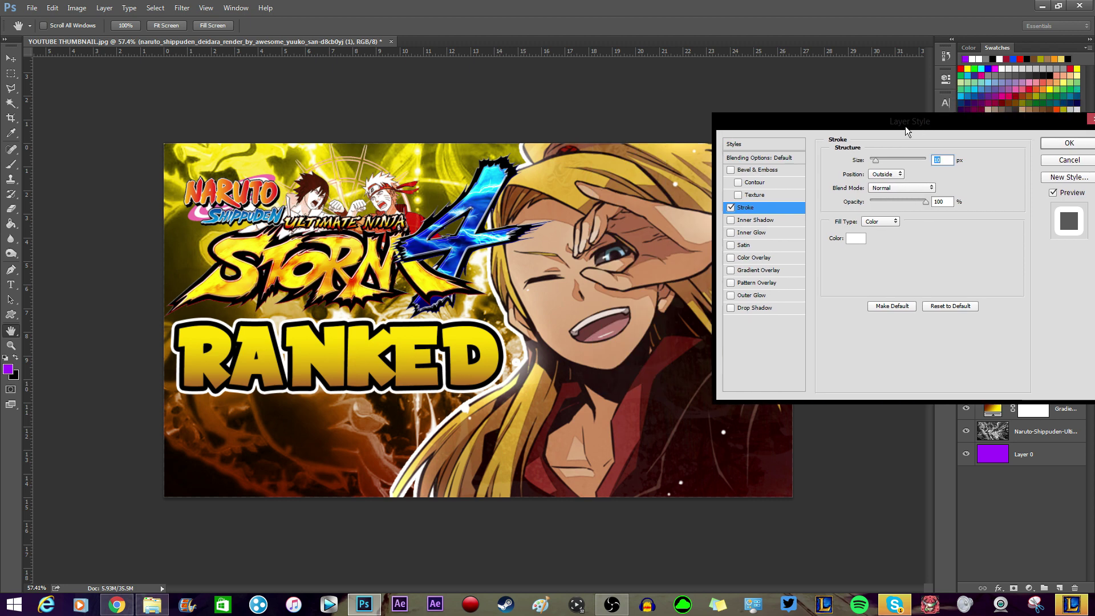
mouse_move(877, 159)
left_mouse_down()
mouse_move(870, 122)
mouse_move(535, 122)
left_mouse_up()
left_click(737, 145)
key("e")
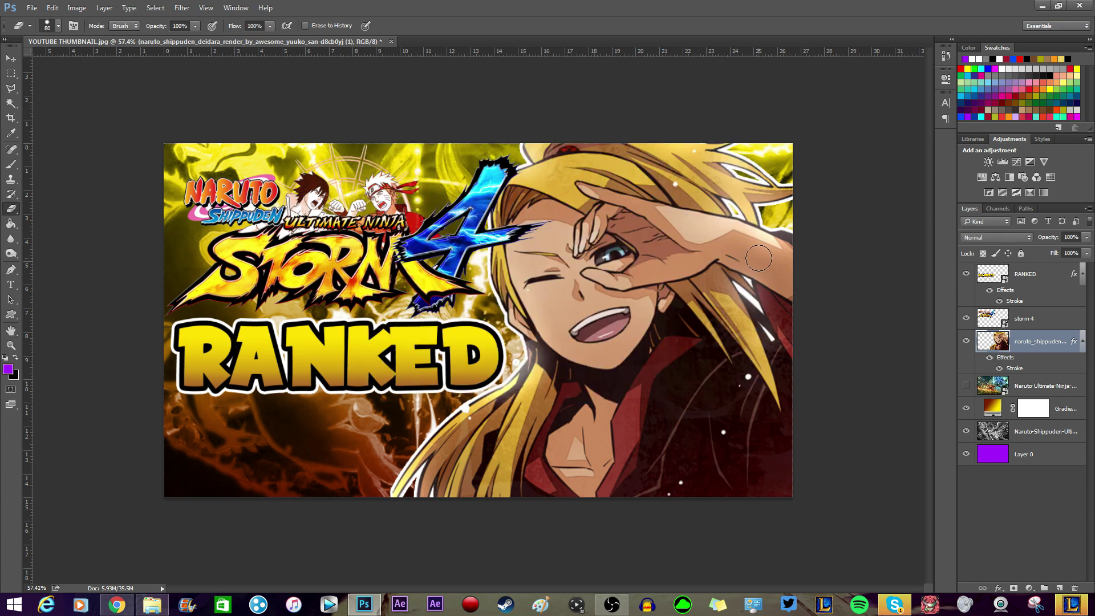
scroll(774, 334, "down", 2)
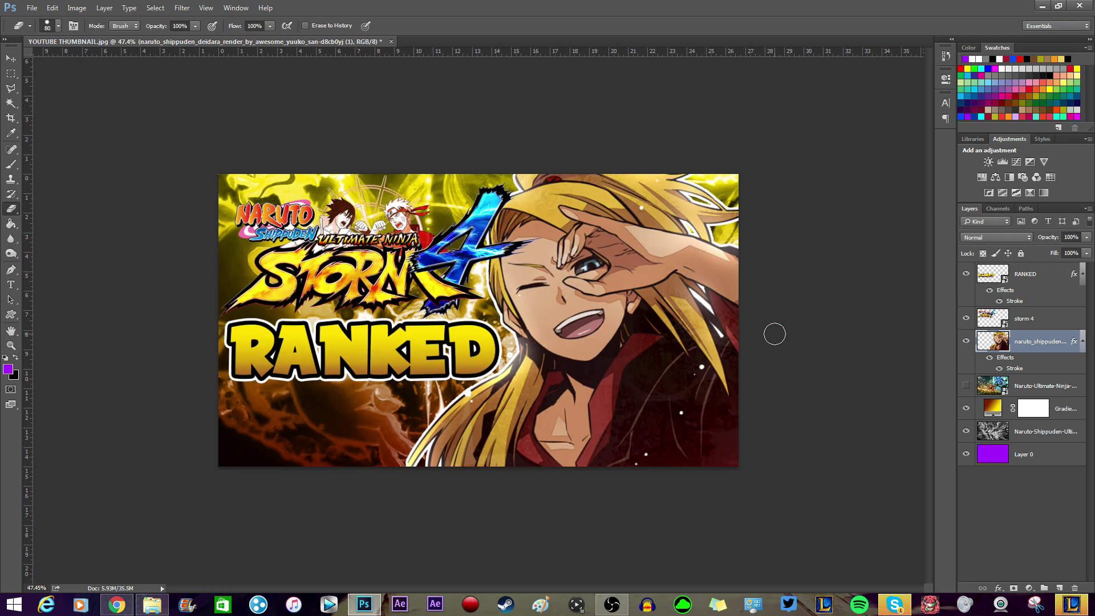
Add a Brightness/Contrast adjustment layer above the RANKED layer, trying contrast at 100 and at -50.
left_click(1038, 288)
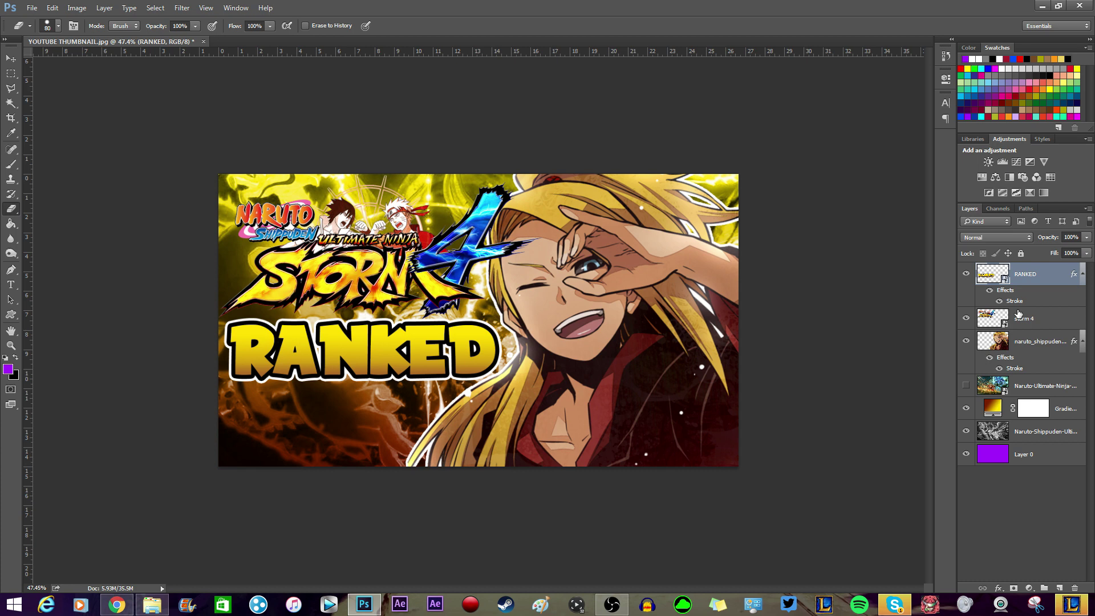
left_click(1032, 346)
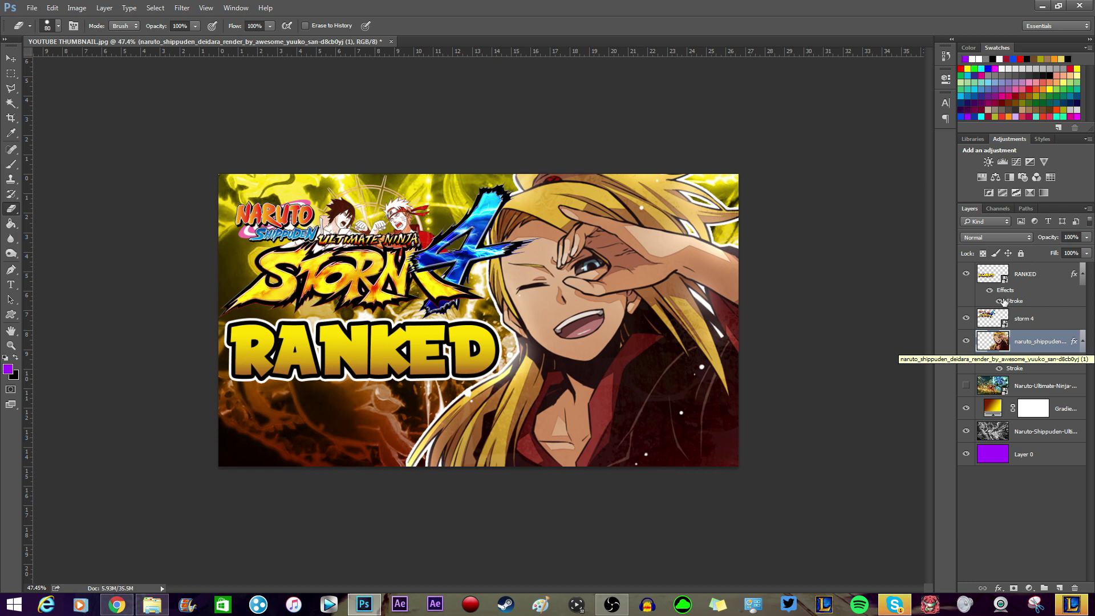
left_click(1030, 274)
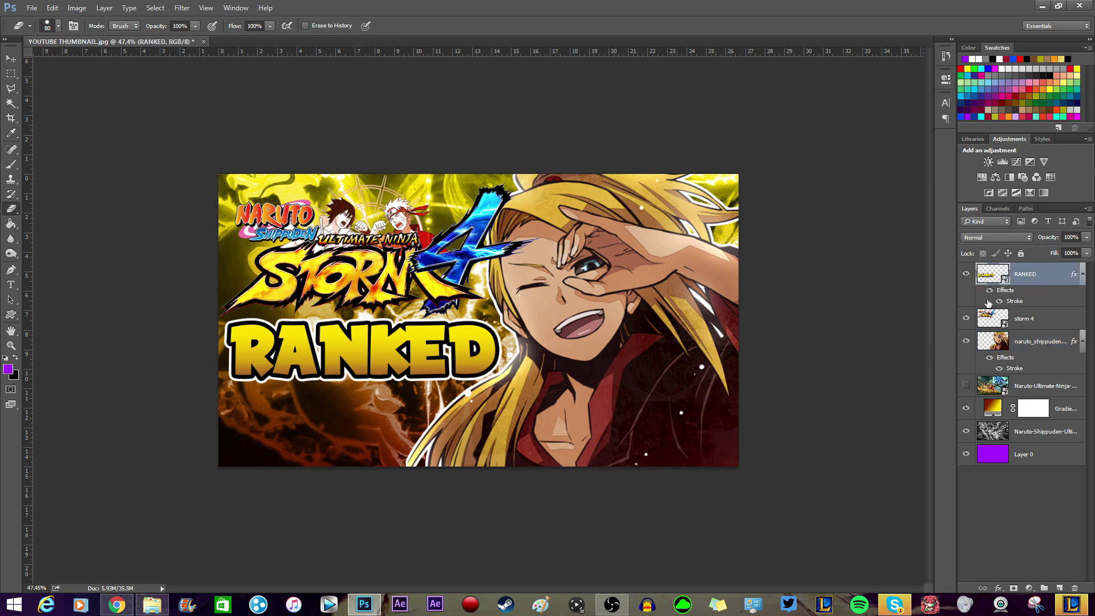
left_click(988, 162)
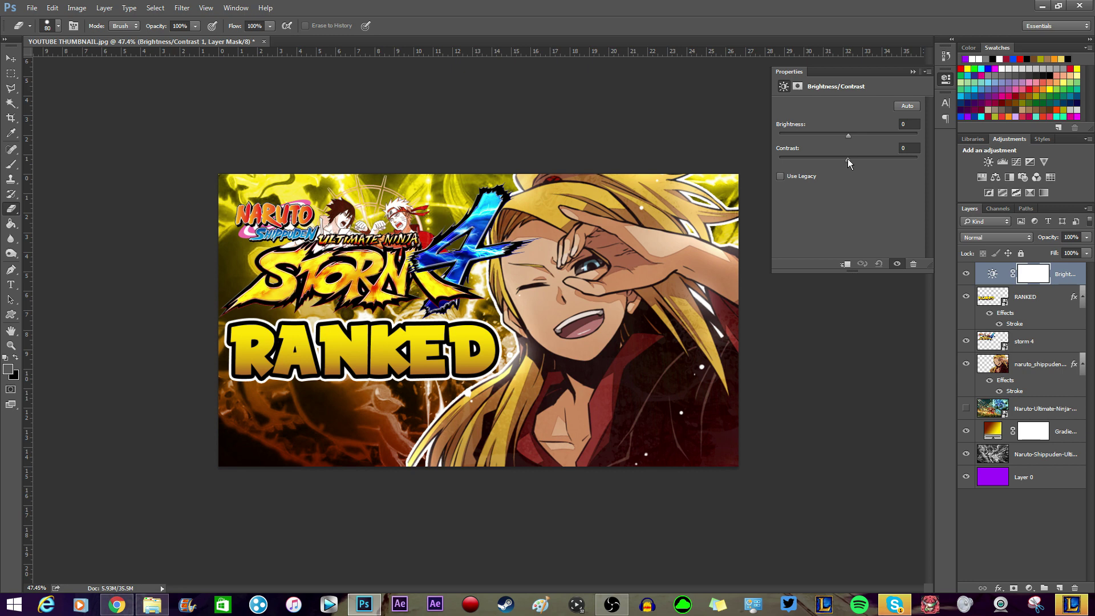
left_click_drag(861, 160, 939, 168)
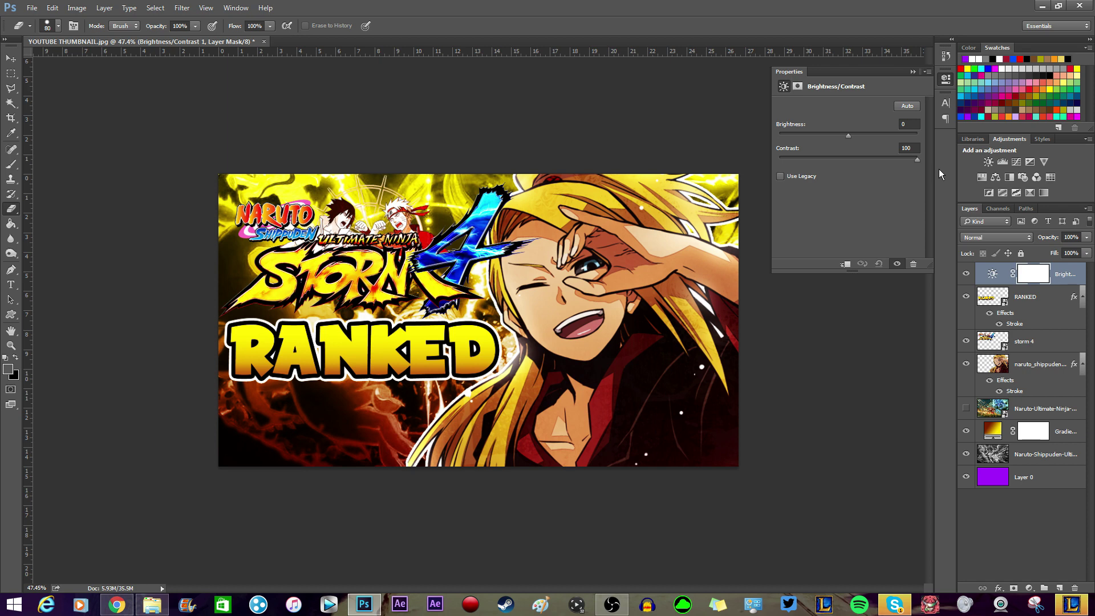
left_click_drag(938, 169, 792, 159)
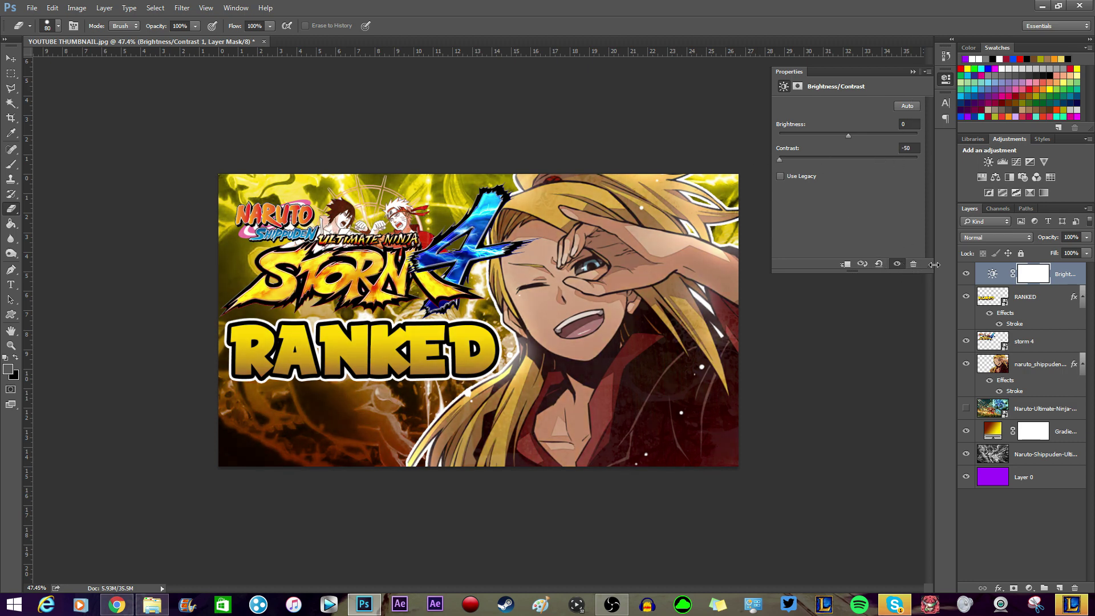
left_click(917, 72)
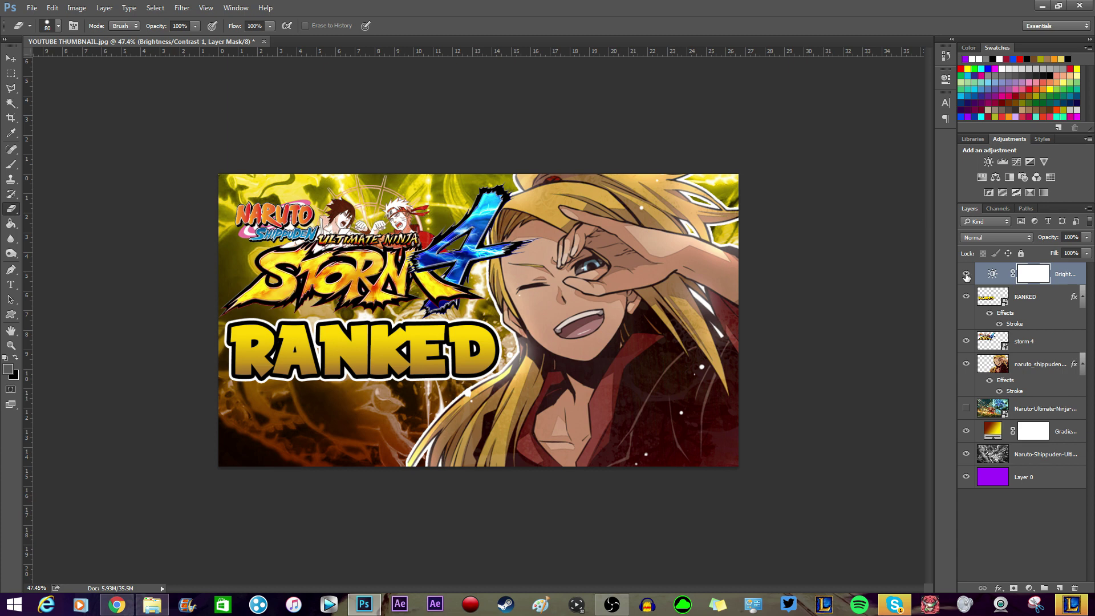
Compare the thumbnail with the Brightness/Contrast adjustment layer hidden and shown.
left_click(966, 274)
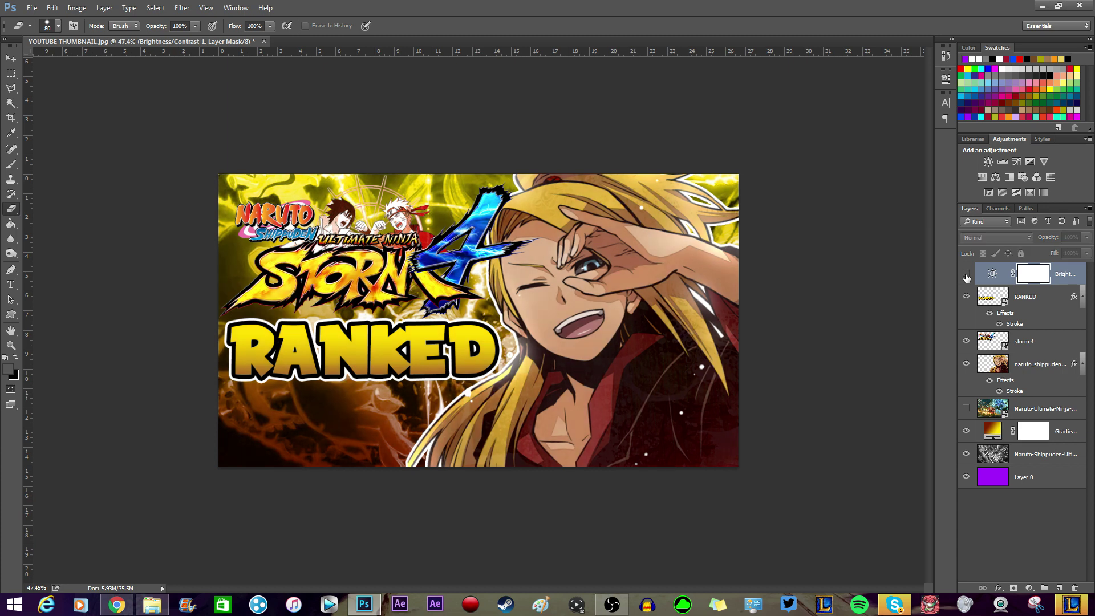
left_click(965, 274)
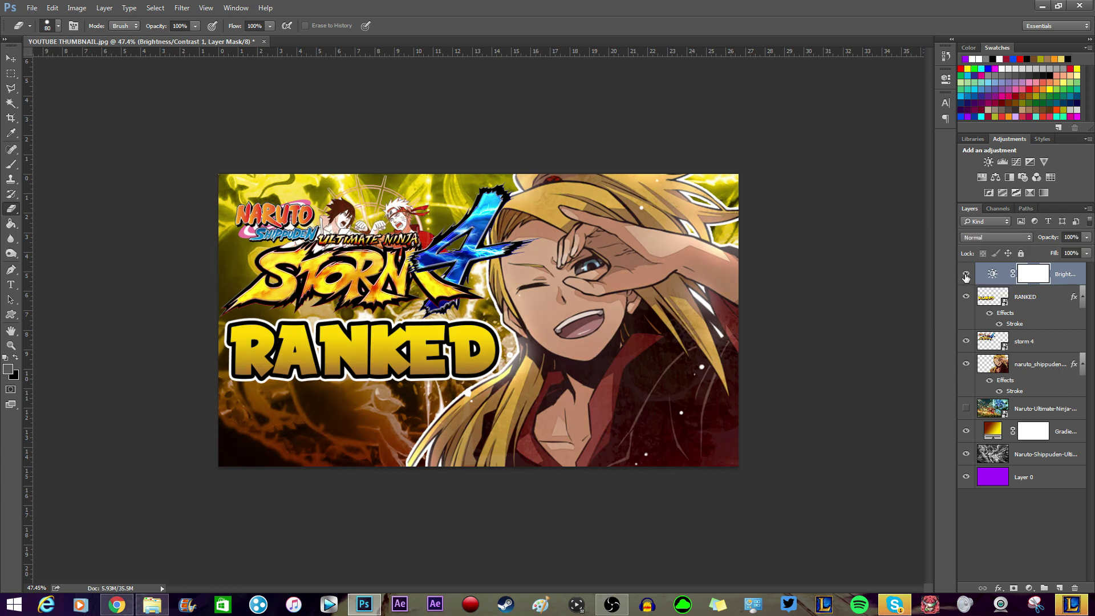
left_click(965, 276)
left_click(965, 276)
left_click(965, 276)
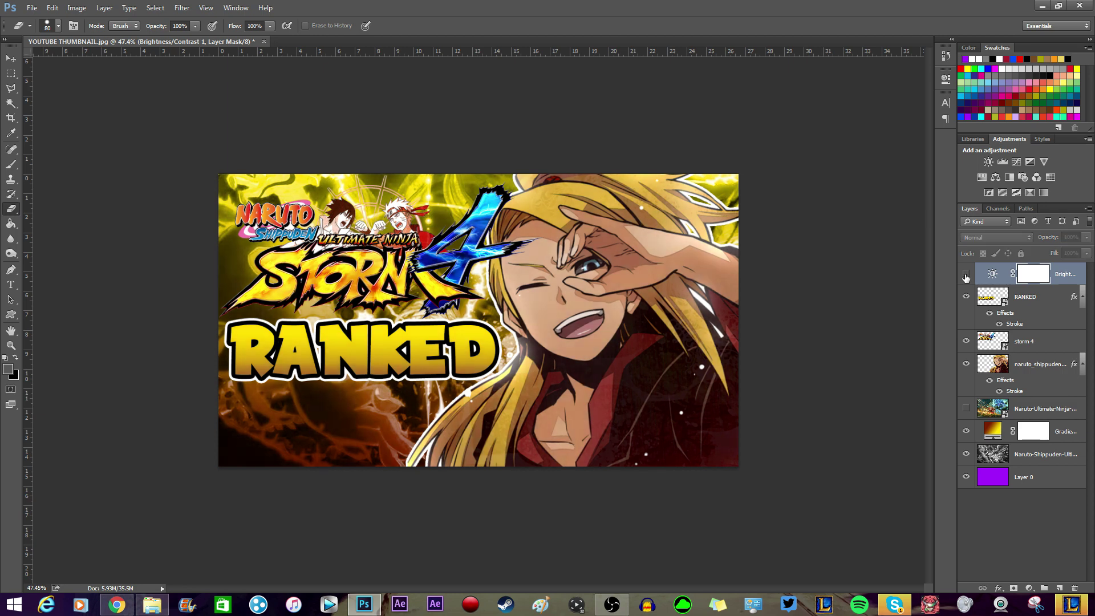
left_click(965, 276)
Preview the Brightness/Contrast layer at contrast 100 against the unadjusted image, and settle on brightness 22 and contrast 40.
double_click(992, 274)
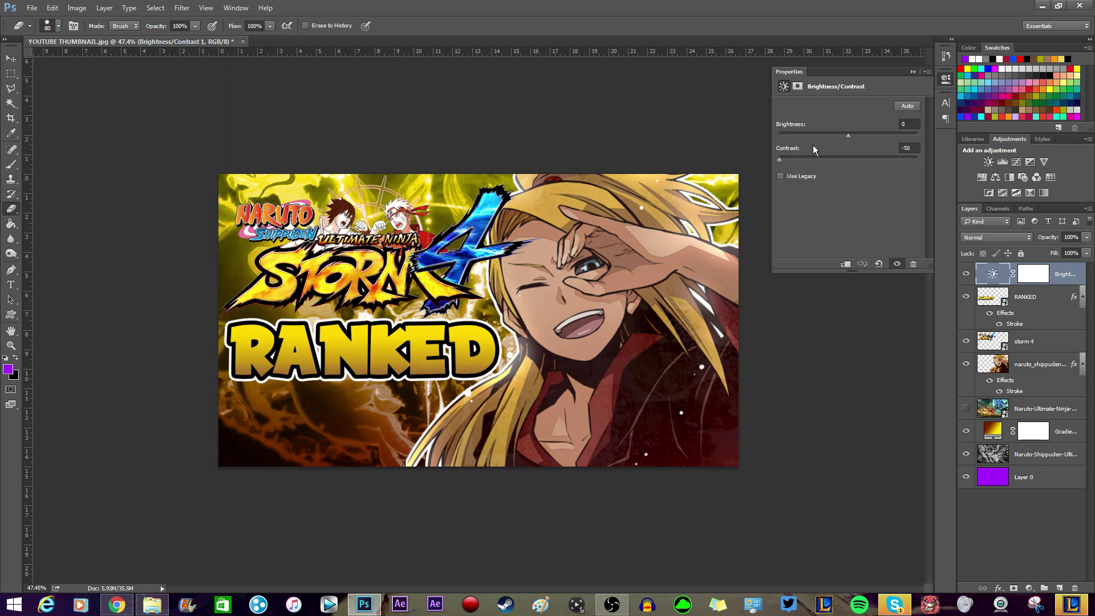
left_click_drag(779, 157, 980, 183)
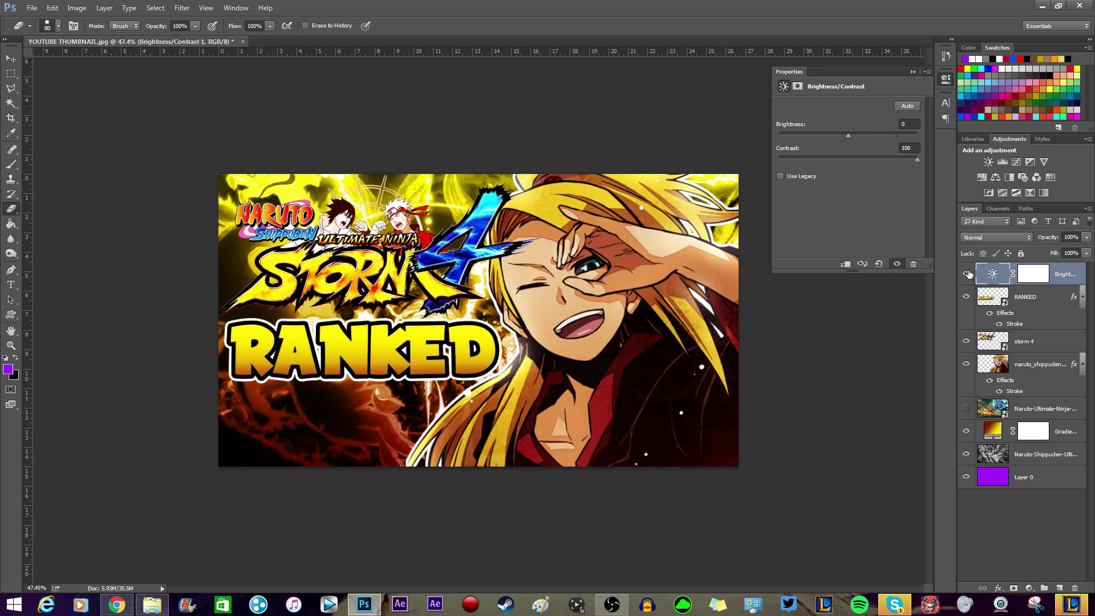
left_click(966, 274)
left_click(966, 275)
left_click(966, 274)
left_click(966, 274)
left_click_drag(876, 154, 856, 137)
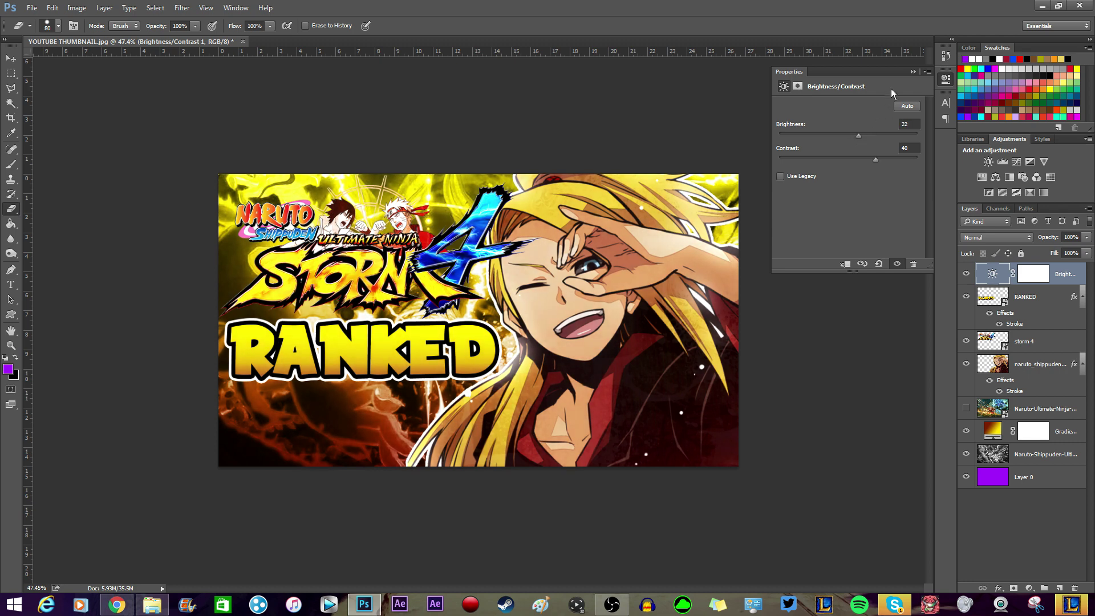
Add a new layer above the RANKED layer and select the whole canvas with the Rectangular Marquee tool.
left_click(911, 72)
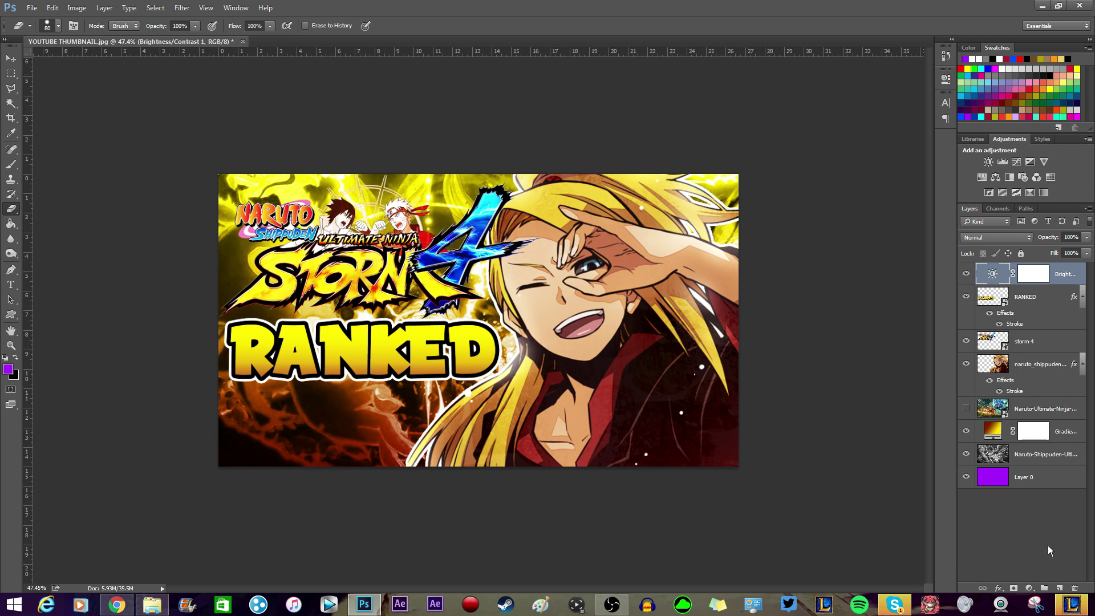
left_click(1030, 303)
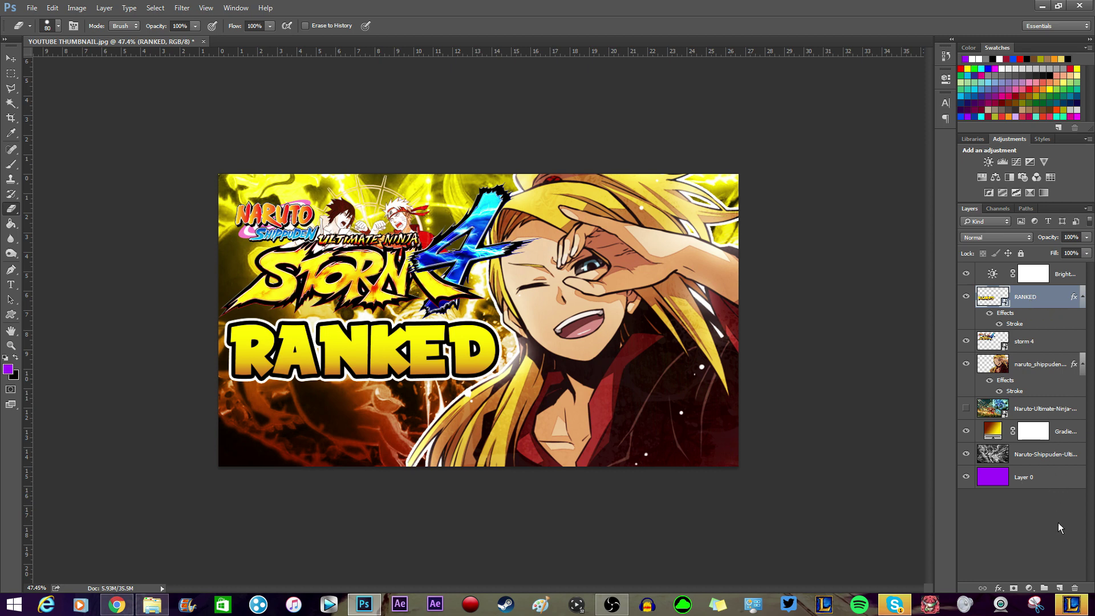
left_click(1059, 588)
left_click(12, 74)
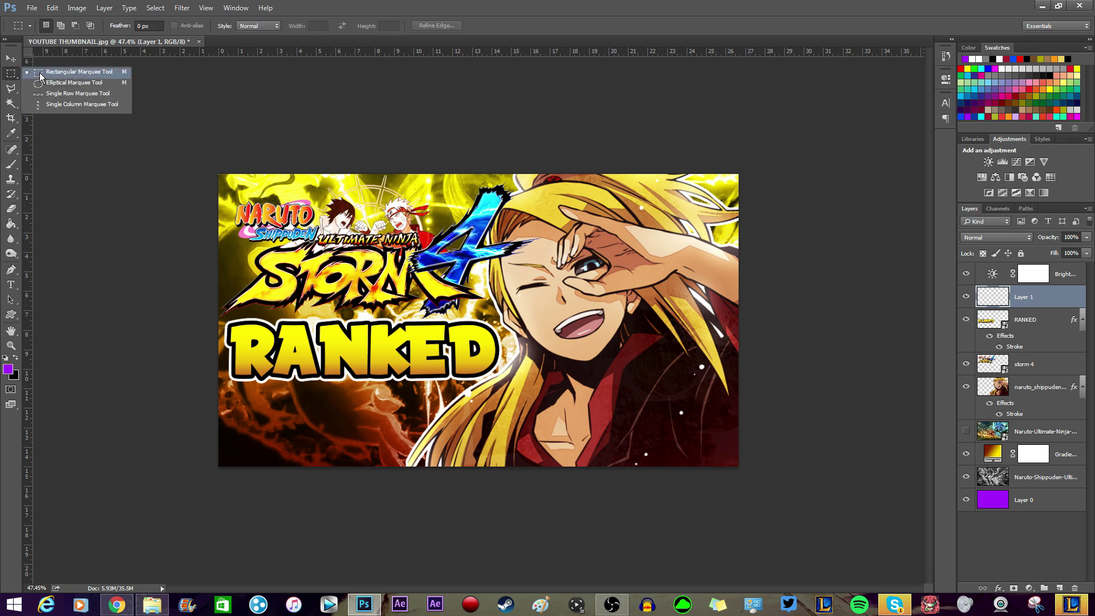
left_click(41, 72)
left_click_drag(219, 175, 787, 496)
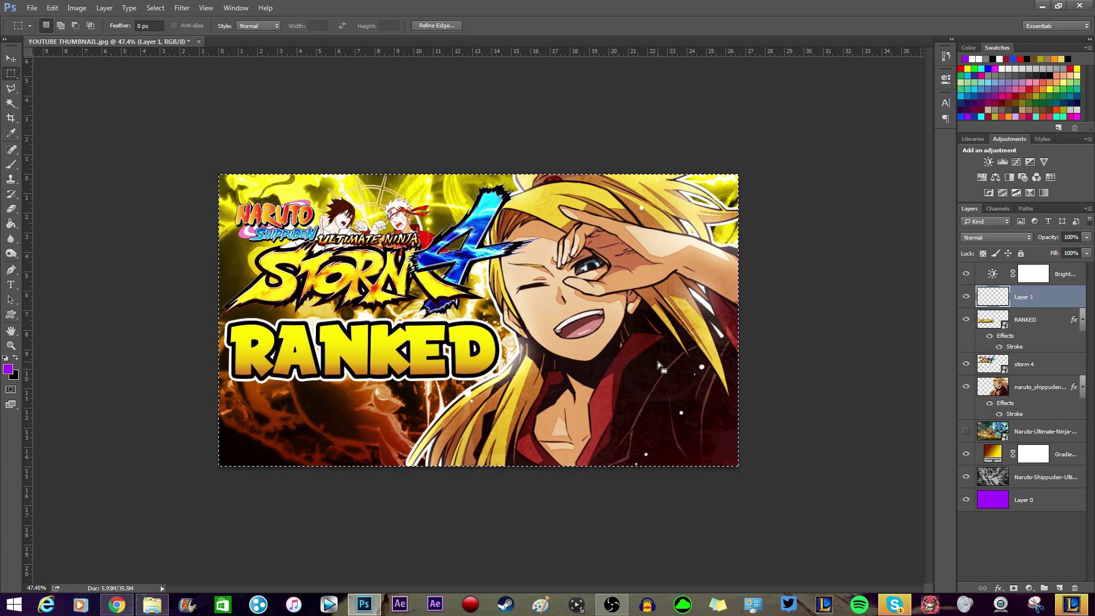
Stroke the canvas selection with a 35 px black centered line at 100% opacity, and deselect.
right_click(559, 317)
left_click(593, 491)
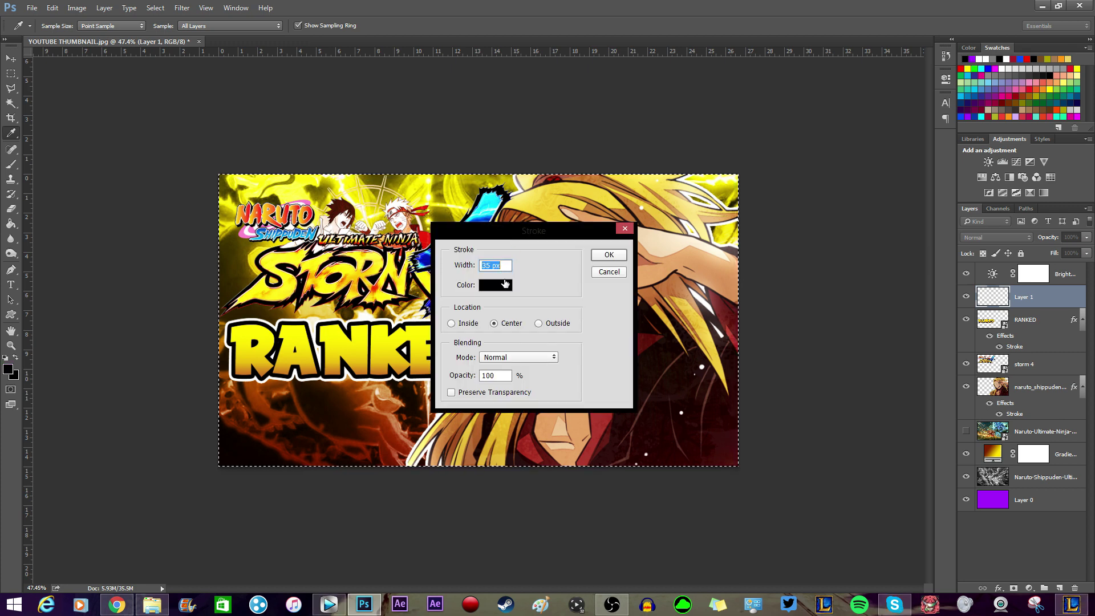
left_click(608, 255)
key("m")
key("ctrl+d")
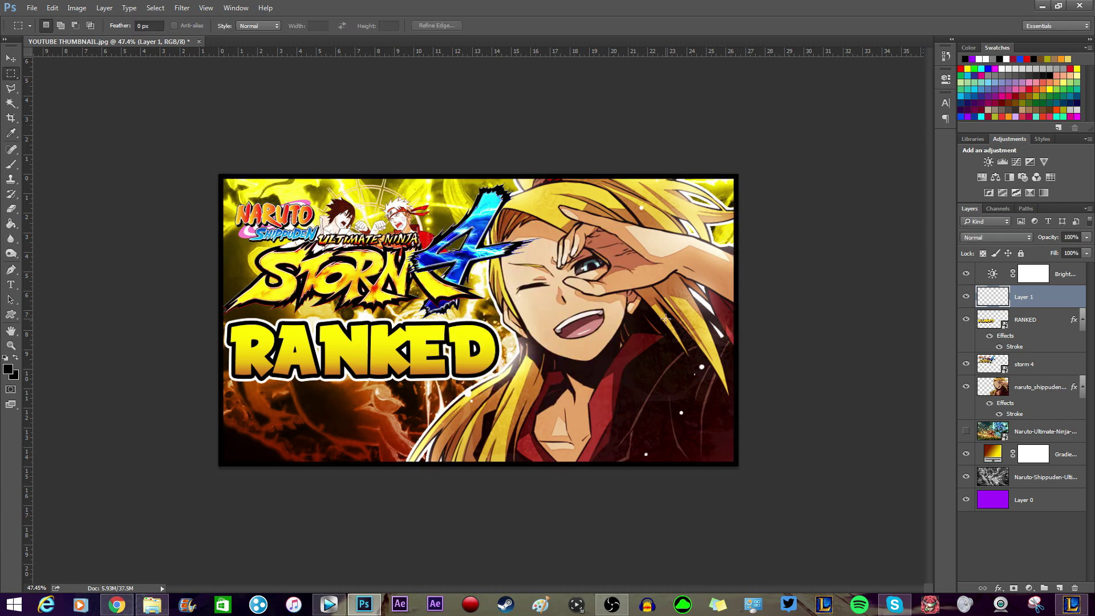
Compare the thumbnail with the black border layer hidden and shown.
scroll(670, 318, "up", 3)
scroll(669, 317, "down", 2)
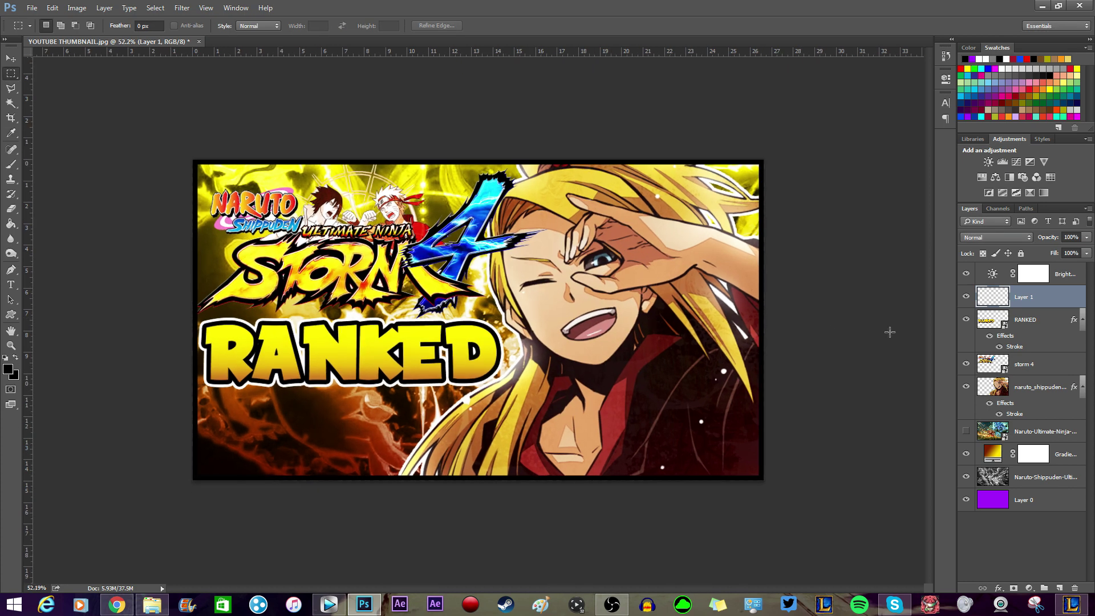
left_click(965, 297)
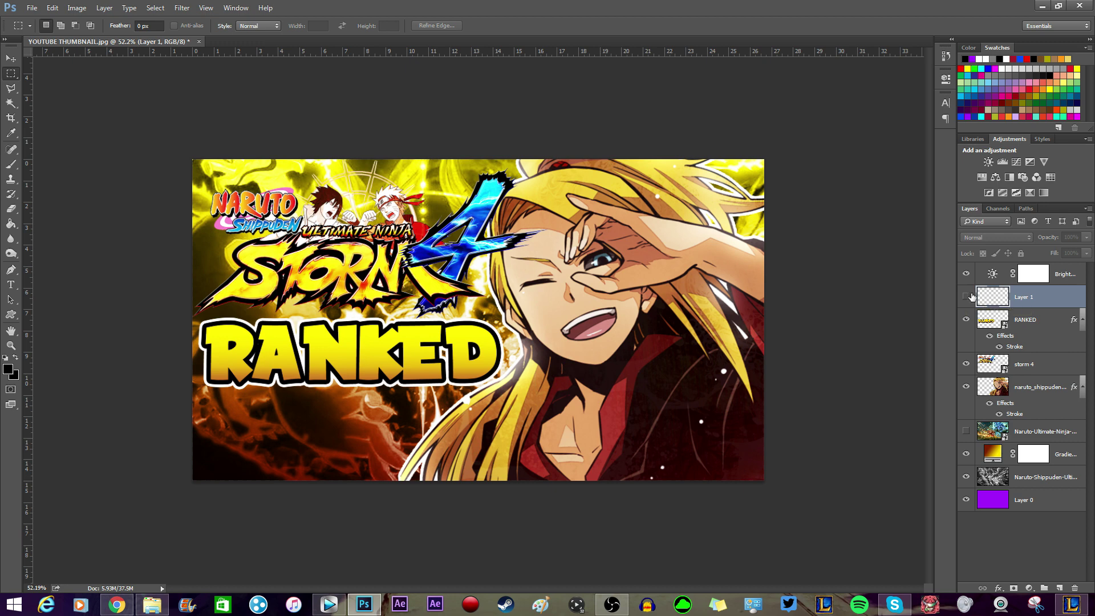
left_click(966, 298)
Preview a white Color Overlay at 100% opacity on the border layer without applying it.
right_click(1026, 305)
left_click(941, 157)
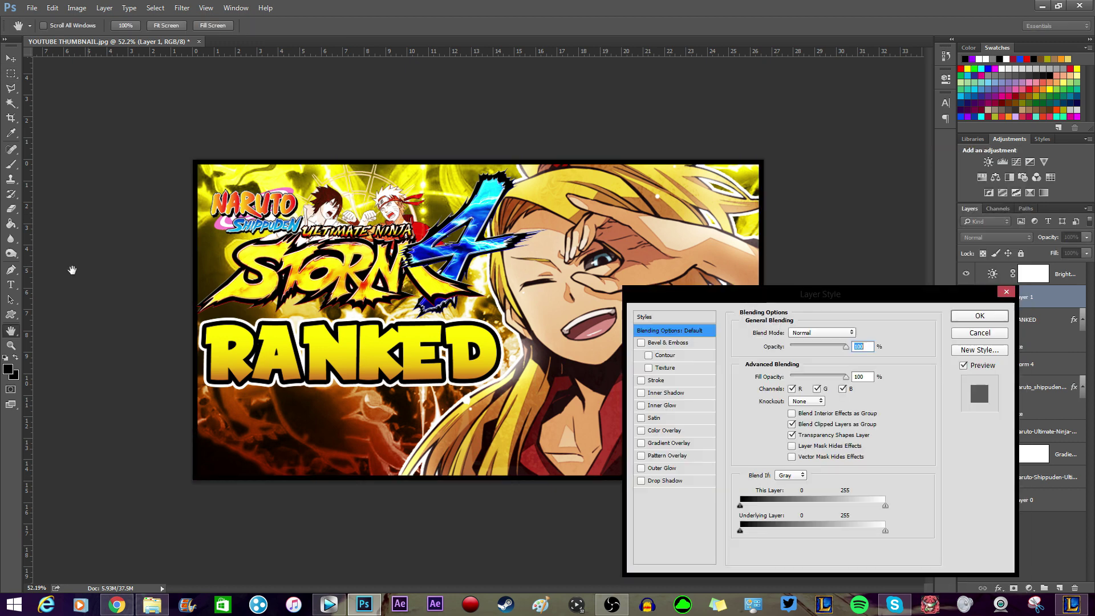
left_click(648, 431)
left_click_drag(657, 300, 863, 450)
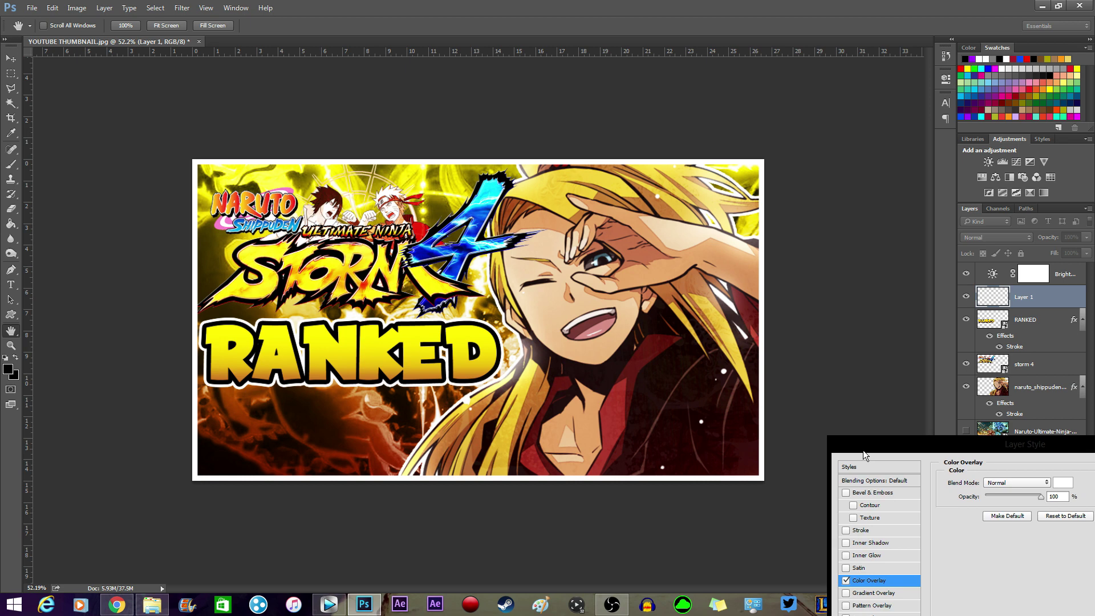
left_click_drag(863, 450, 467, 178)
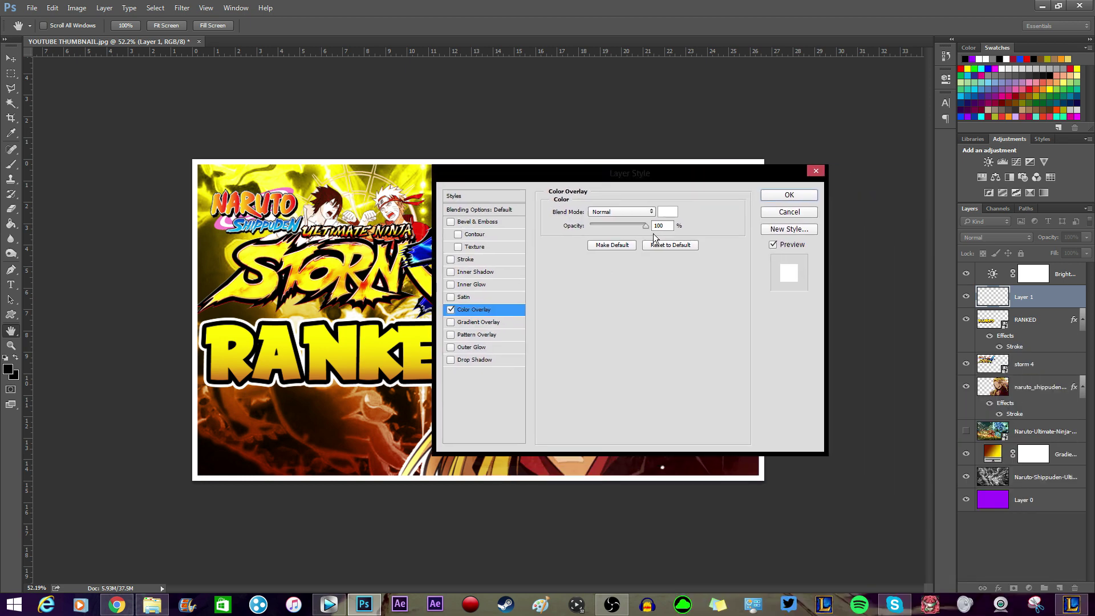
left_click(787, 211)
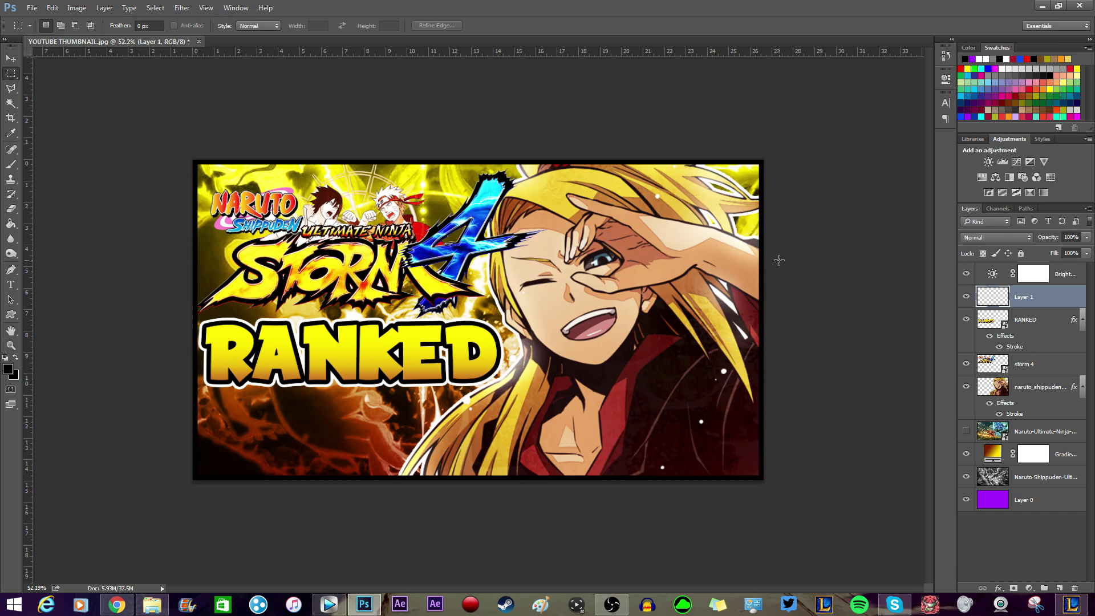